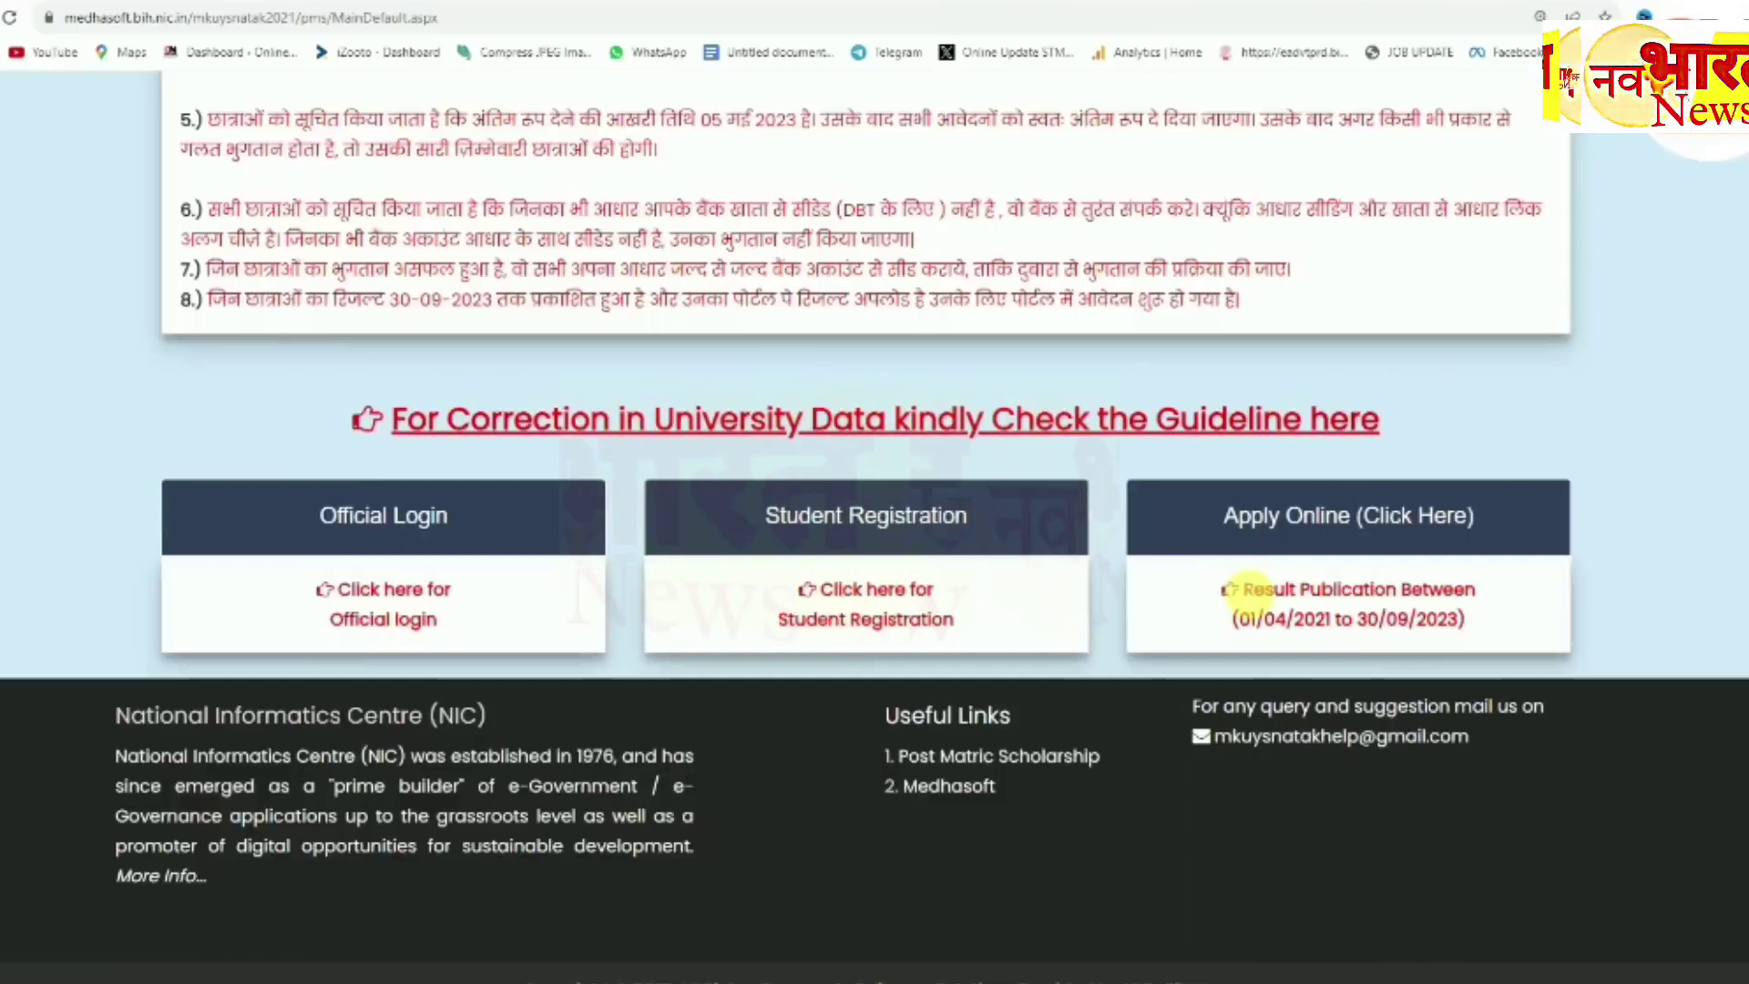
# Step: Highlight the result publication period text under Apply Online on the scheme's main page
pyautogui.moveTo(1242, 591); pyautogui.dragTo(1464, 591)
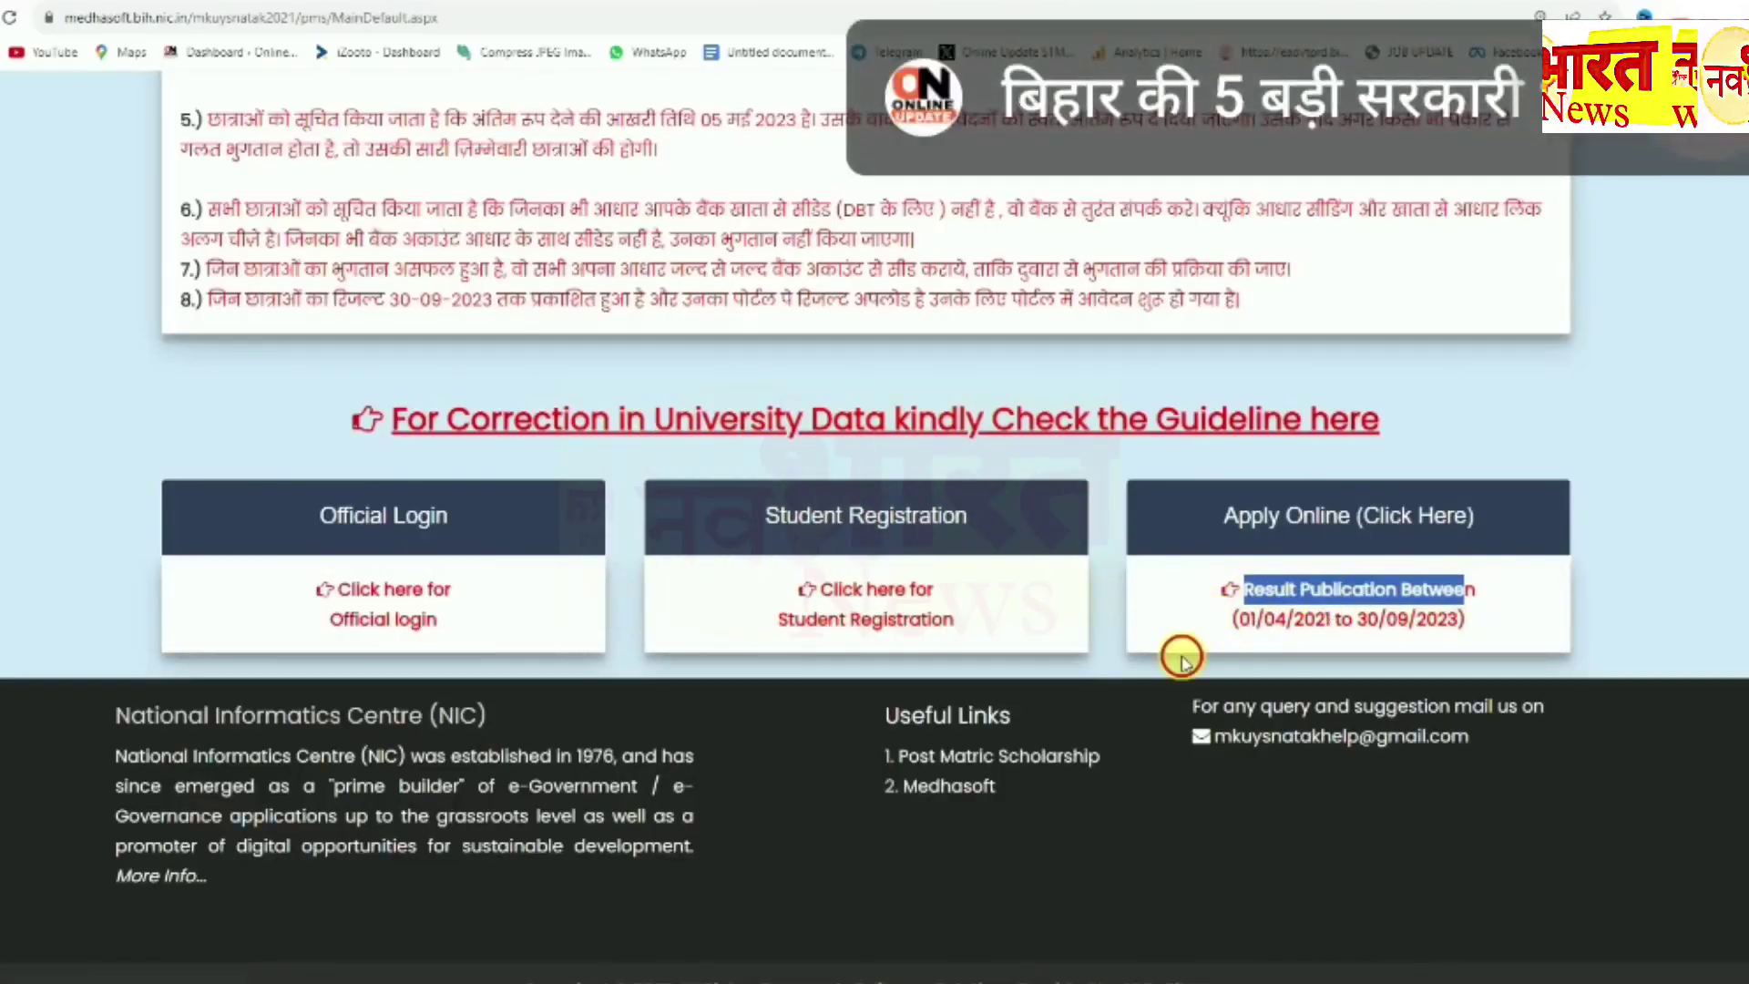
pyautogui.click(1257, 637)
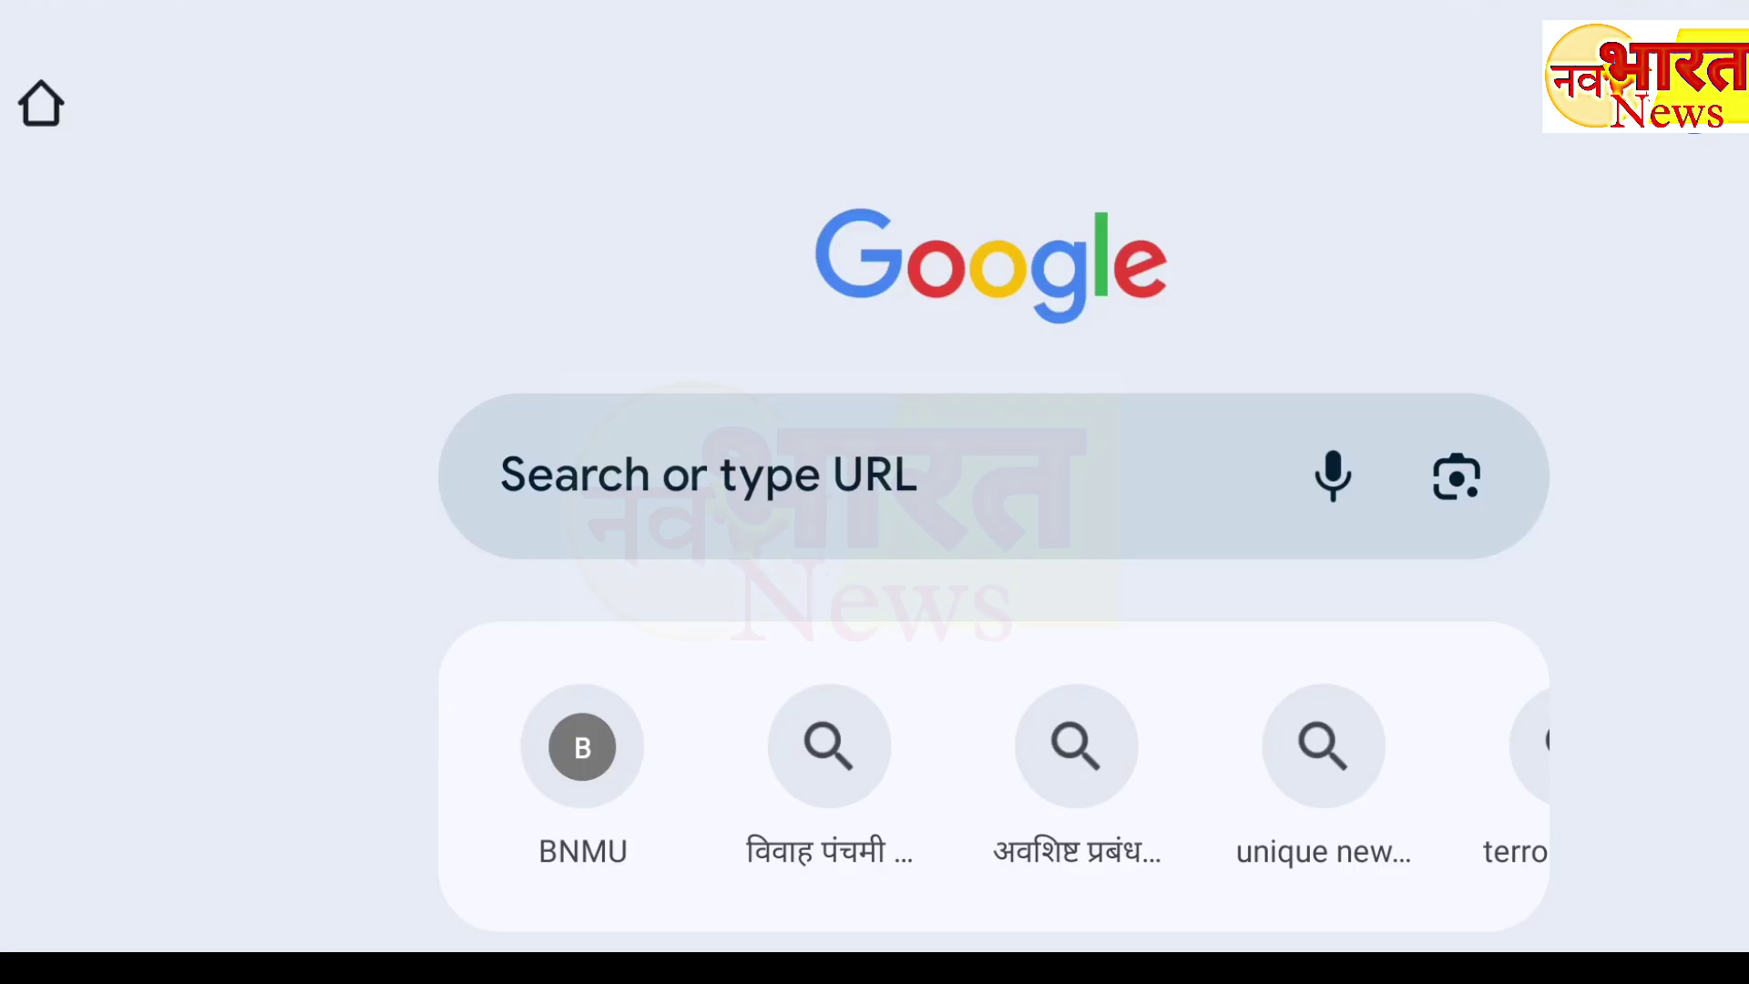
# Step: Open the scholarship portal's student registration page at medhasoft.bih.nic.in/MKUYSnatak2021/pms/StudentRegistration.aspx
pyautogui.click(911, 475)
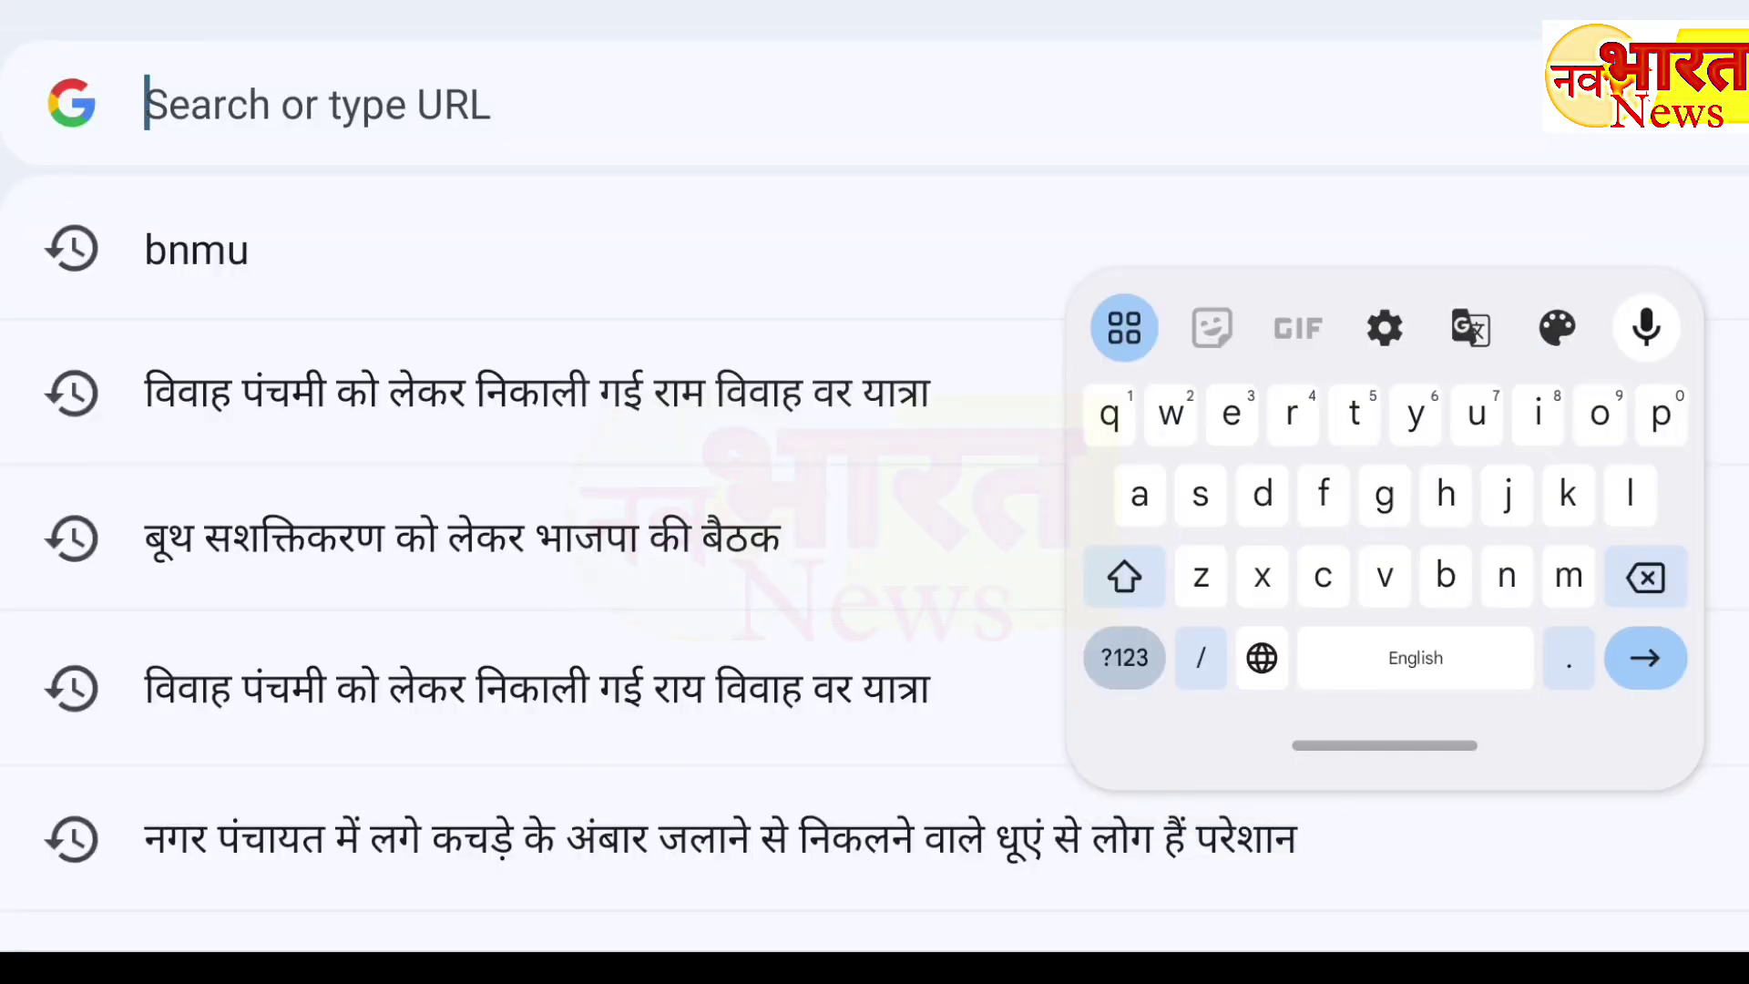
pyautogui.write('m')
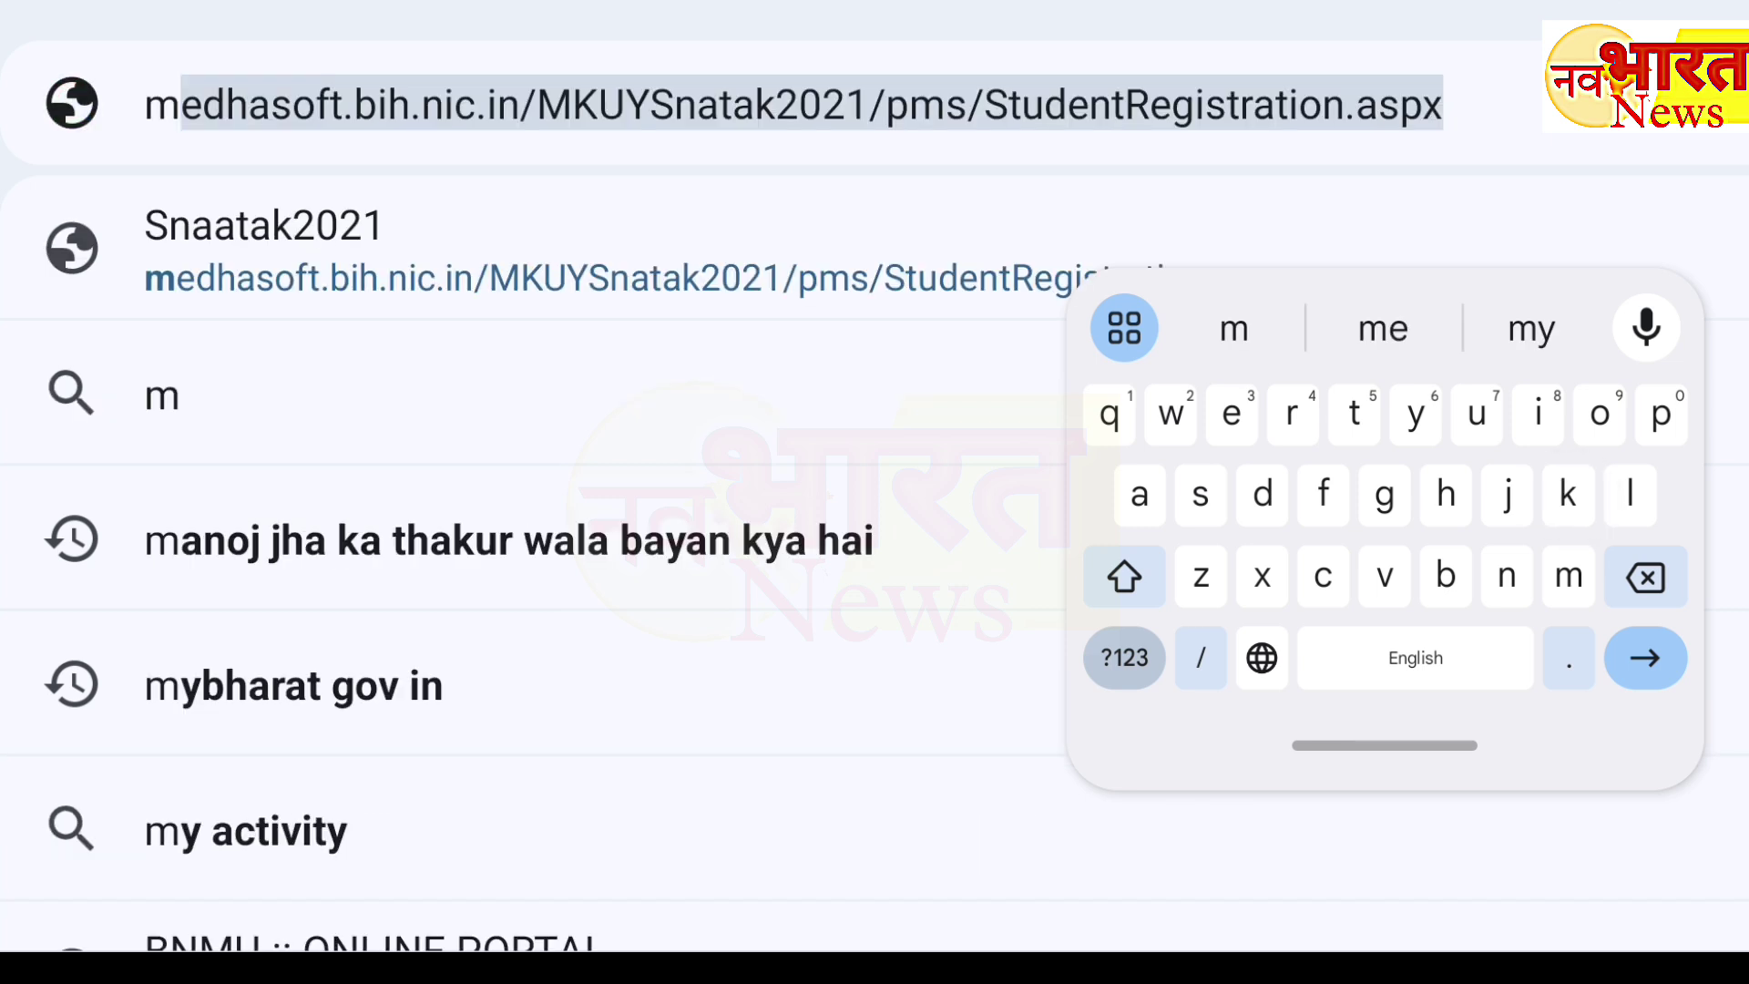
pyautogui.write('ed')
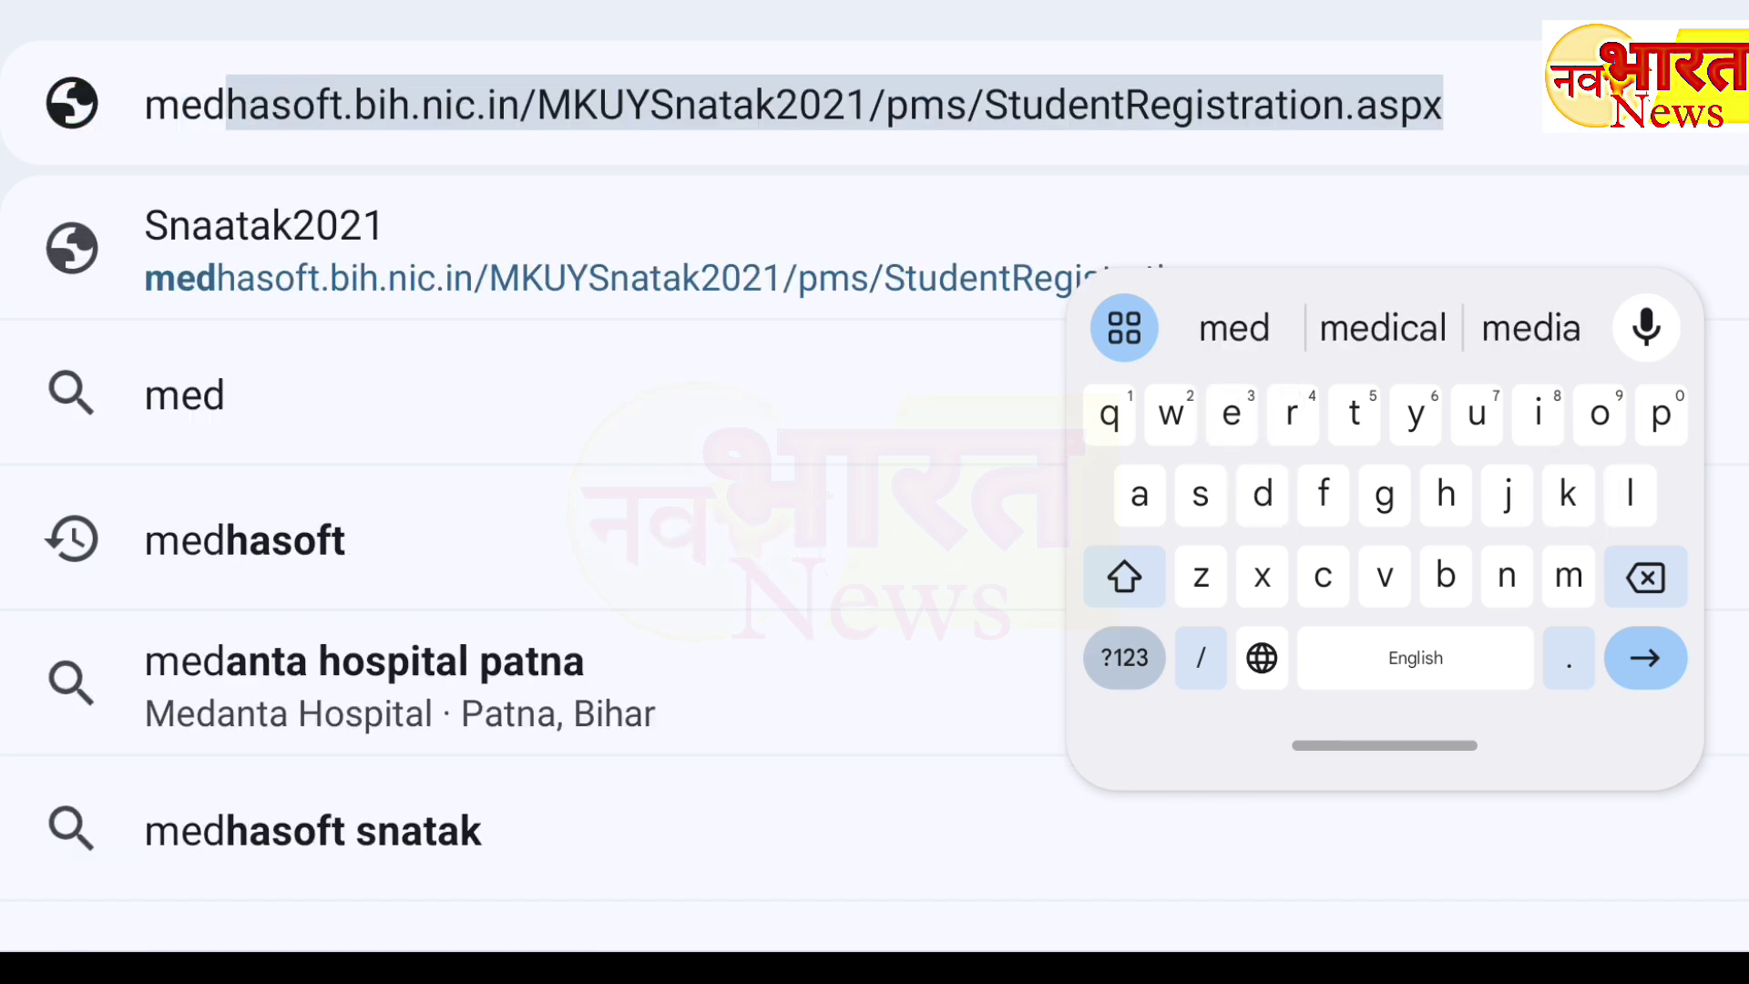
pyautogui.write('ha')
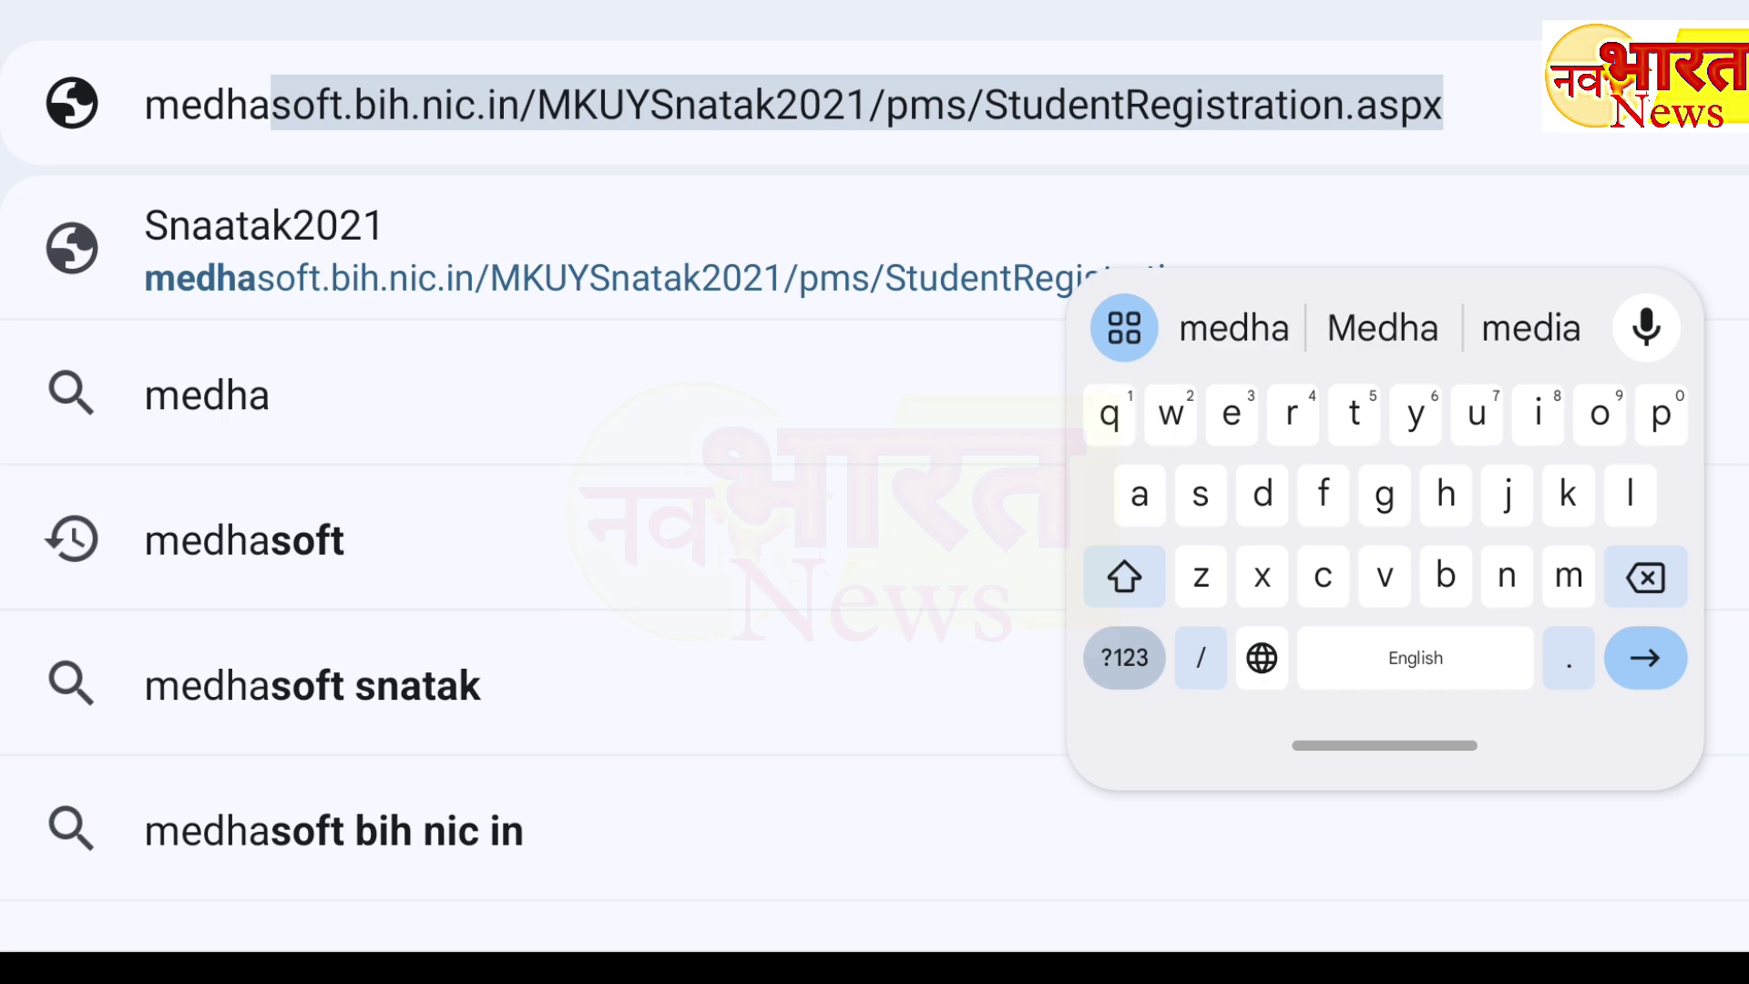
pyautogui.write('sp')
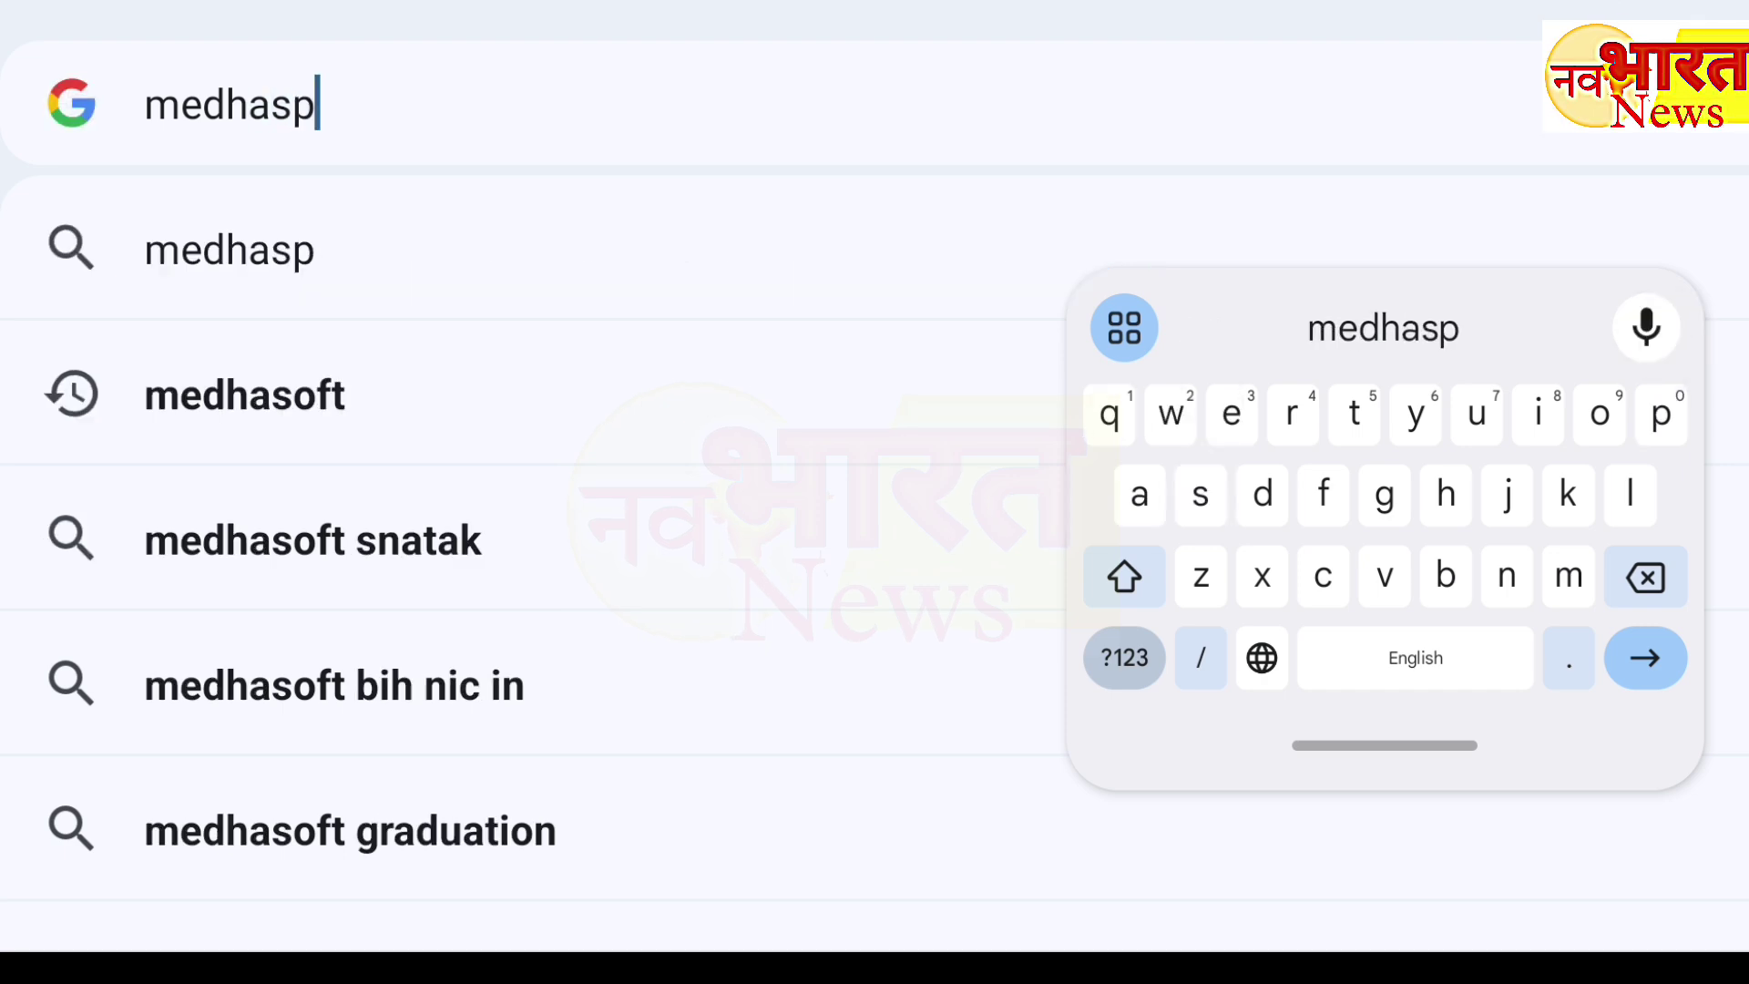
pyautogui.press('BackSpace')
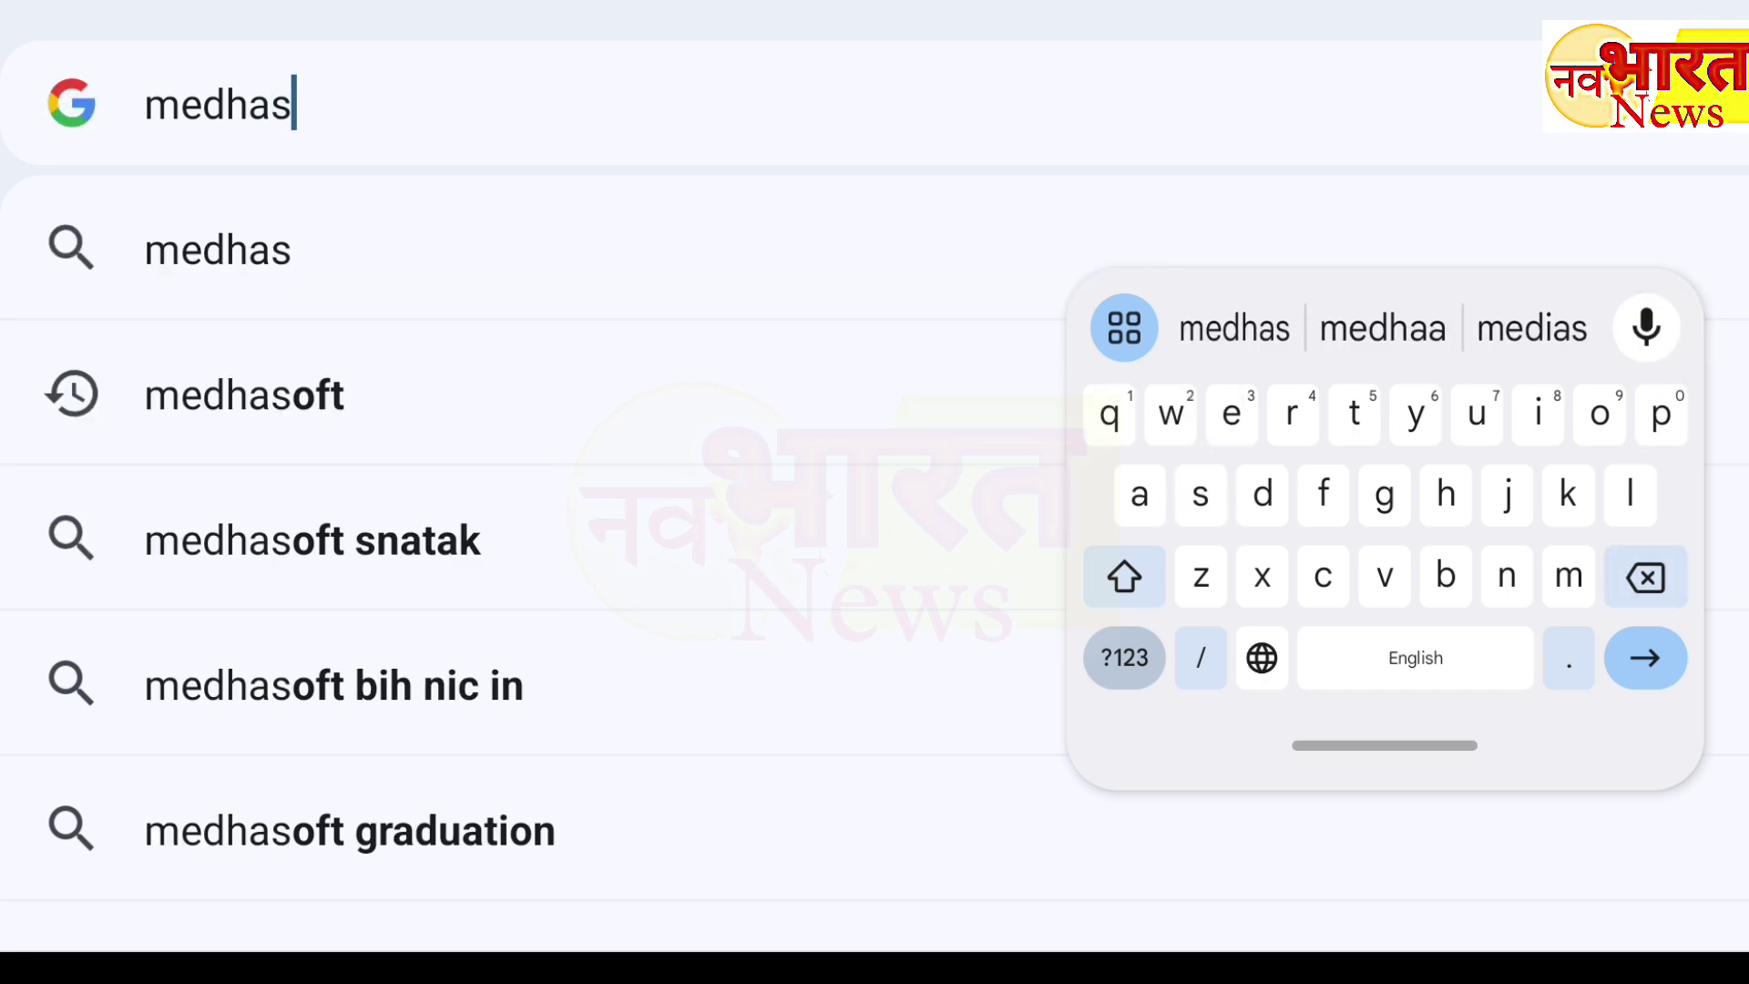
pyautogui.write('of')
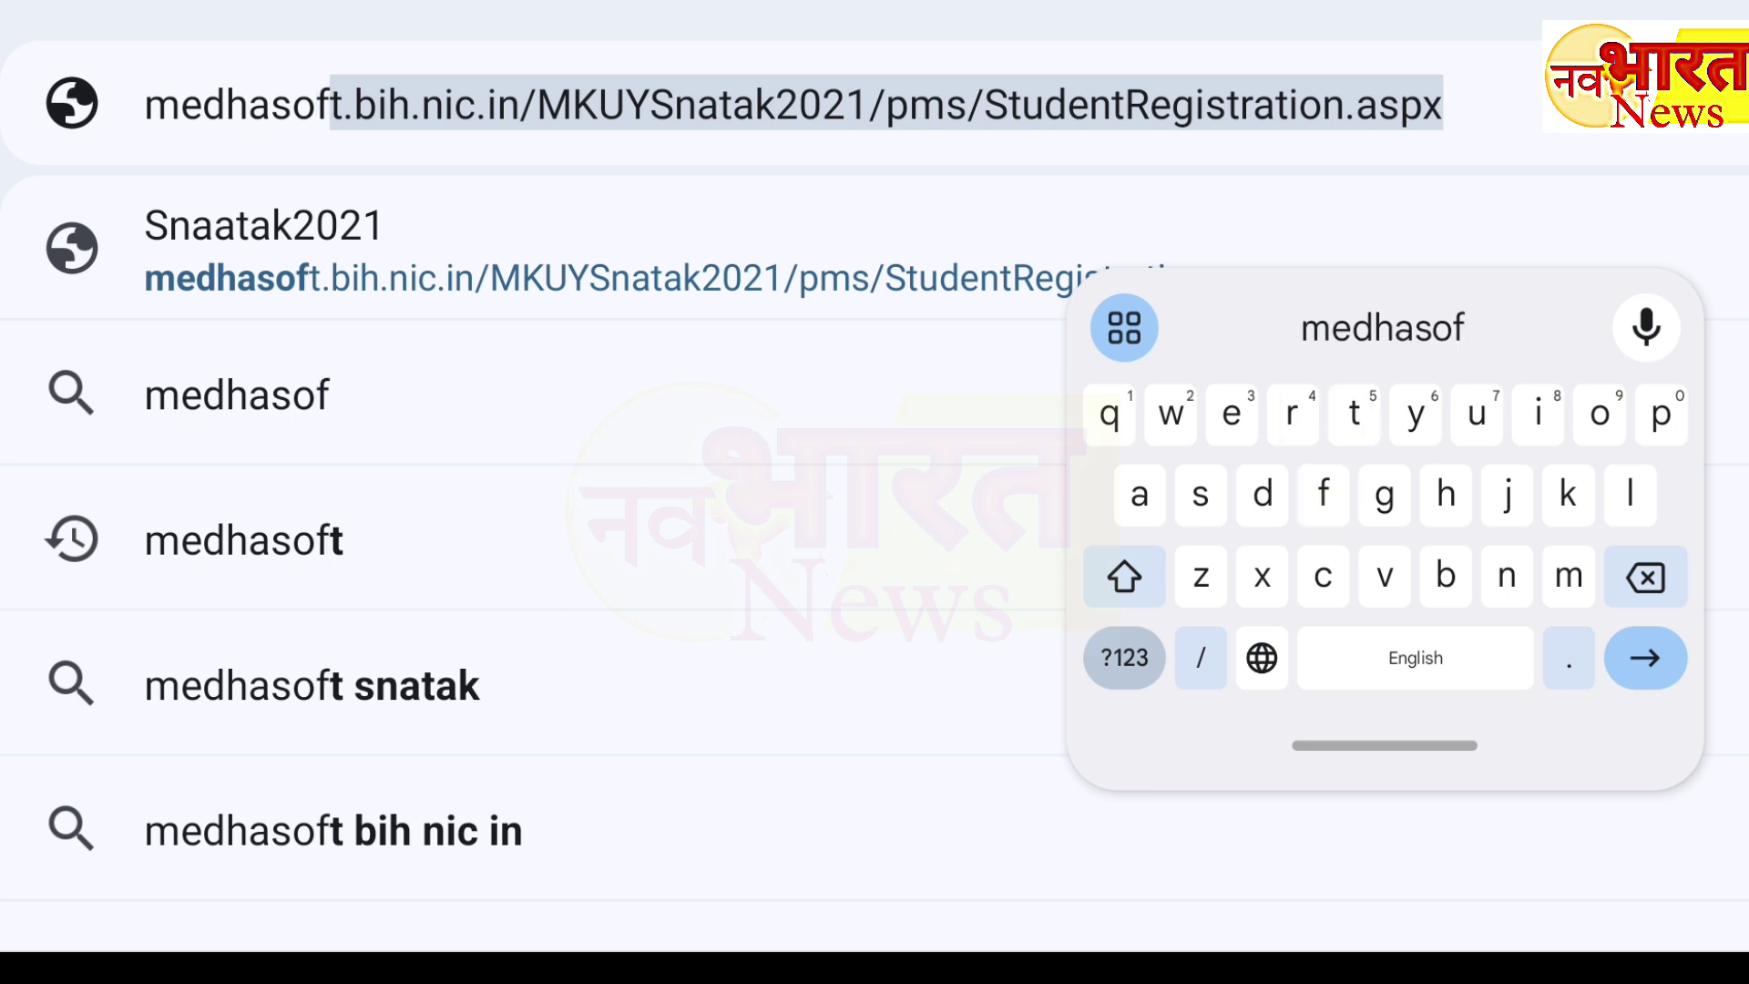
pyautogui.write('t.')
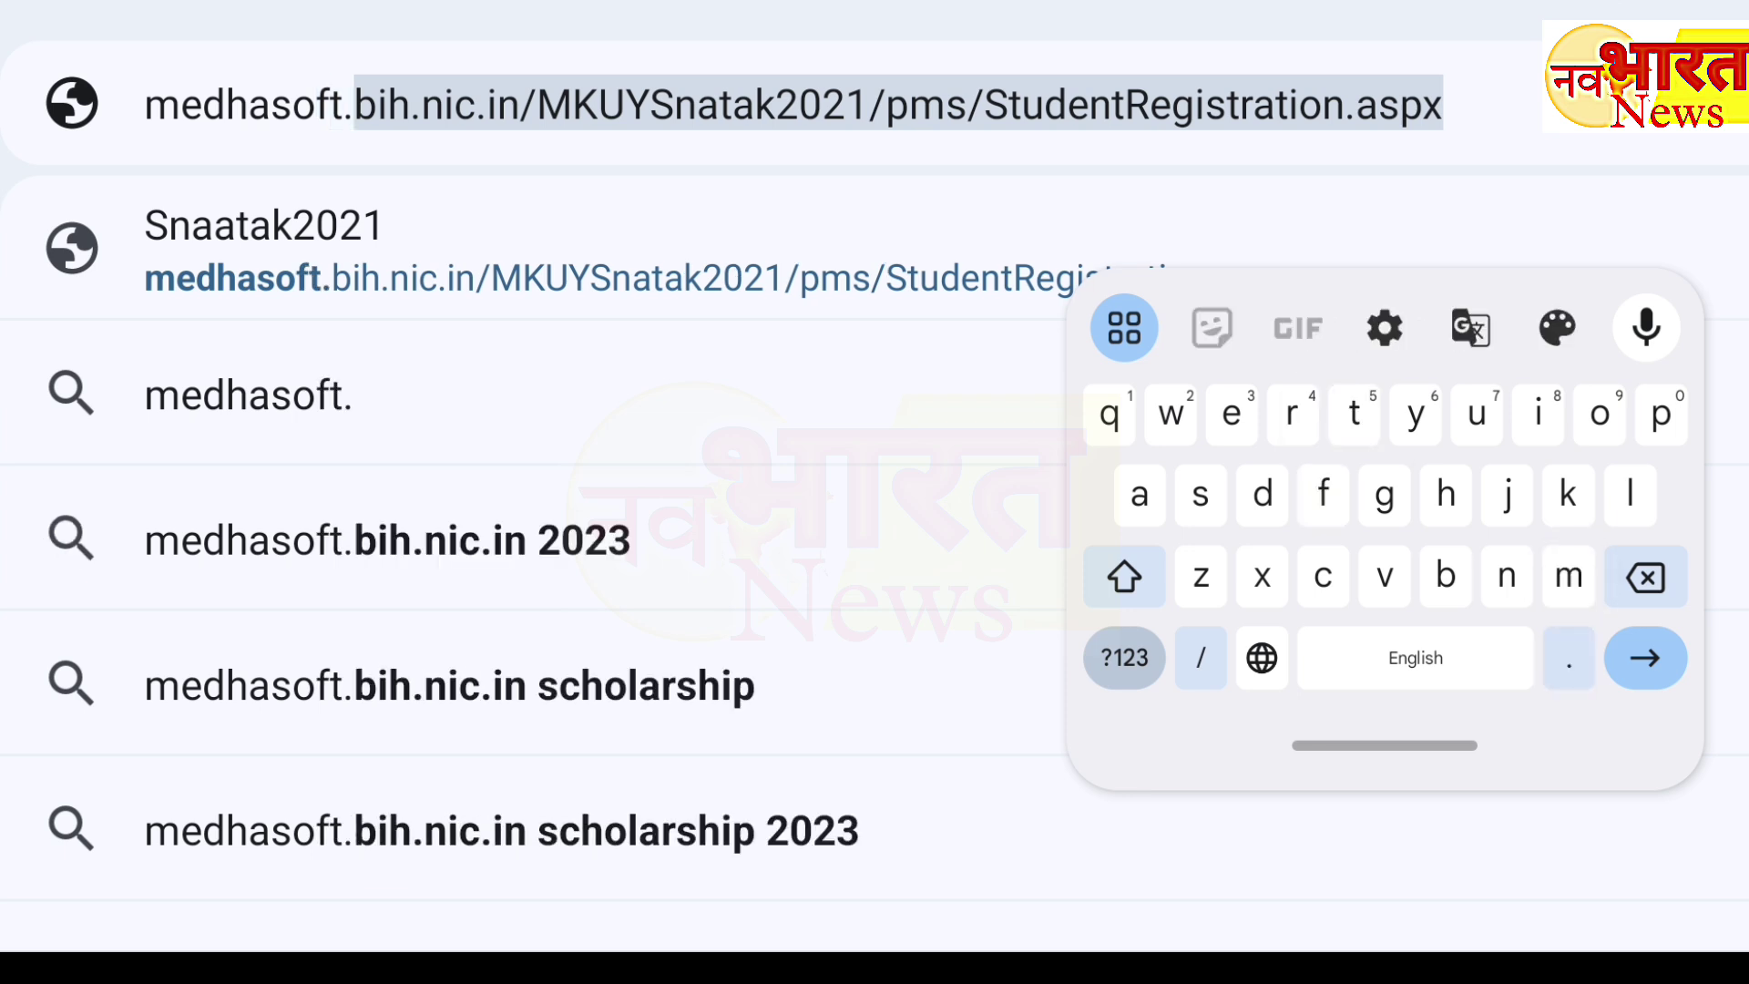
pyautogui.write('bih')
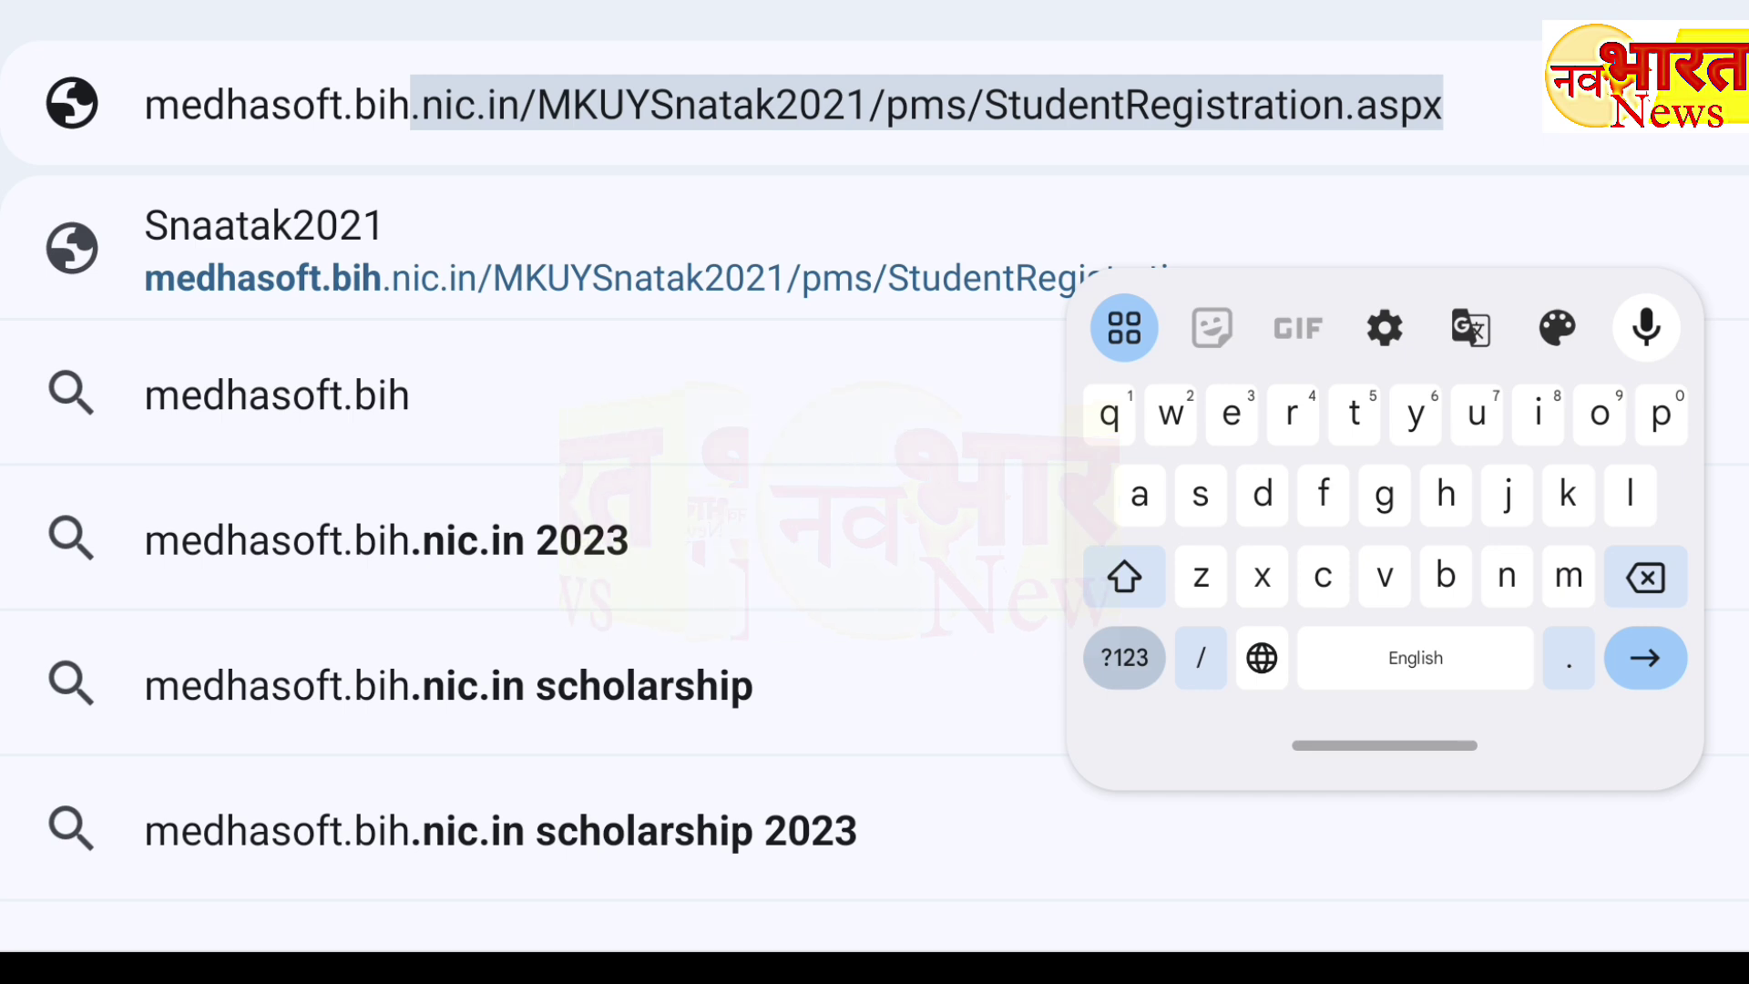
pyautogui.write('.ni')
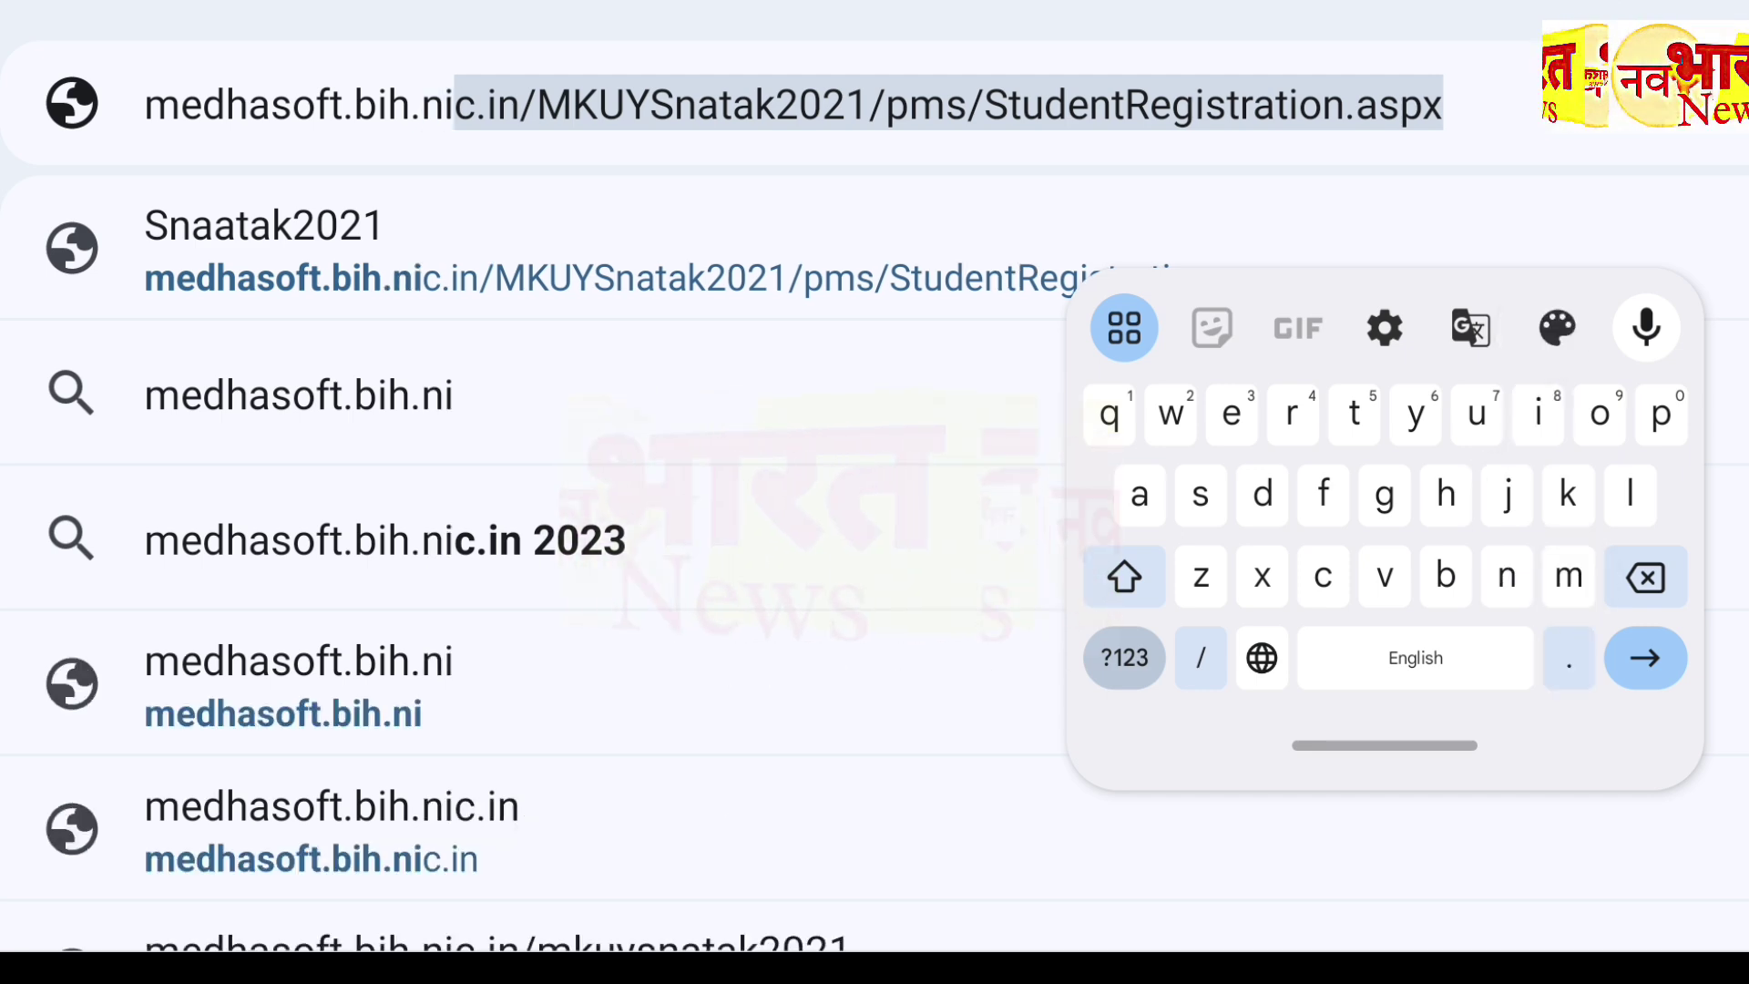
pyautogui.write('c.in')
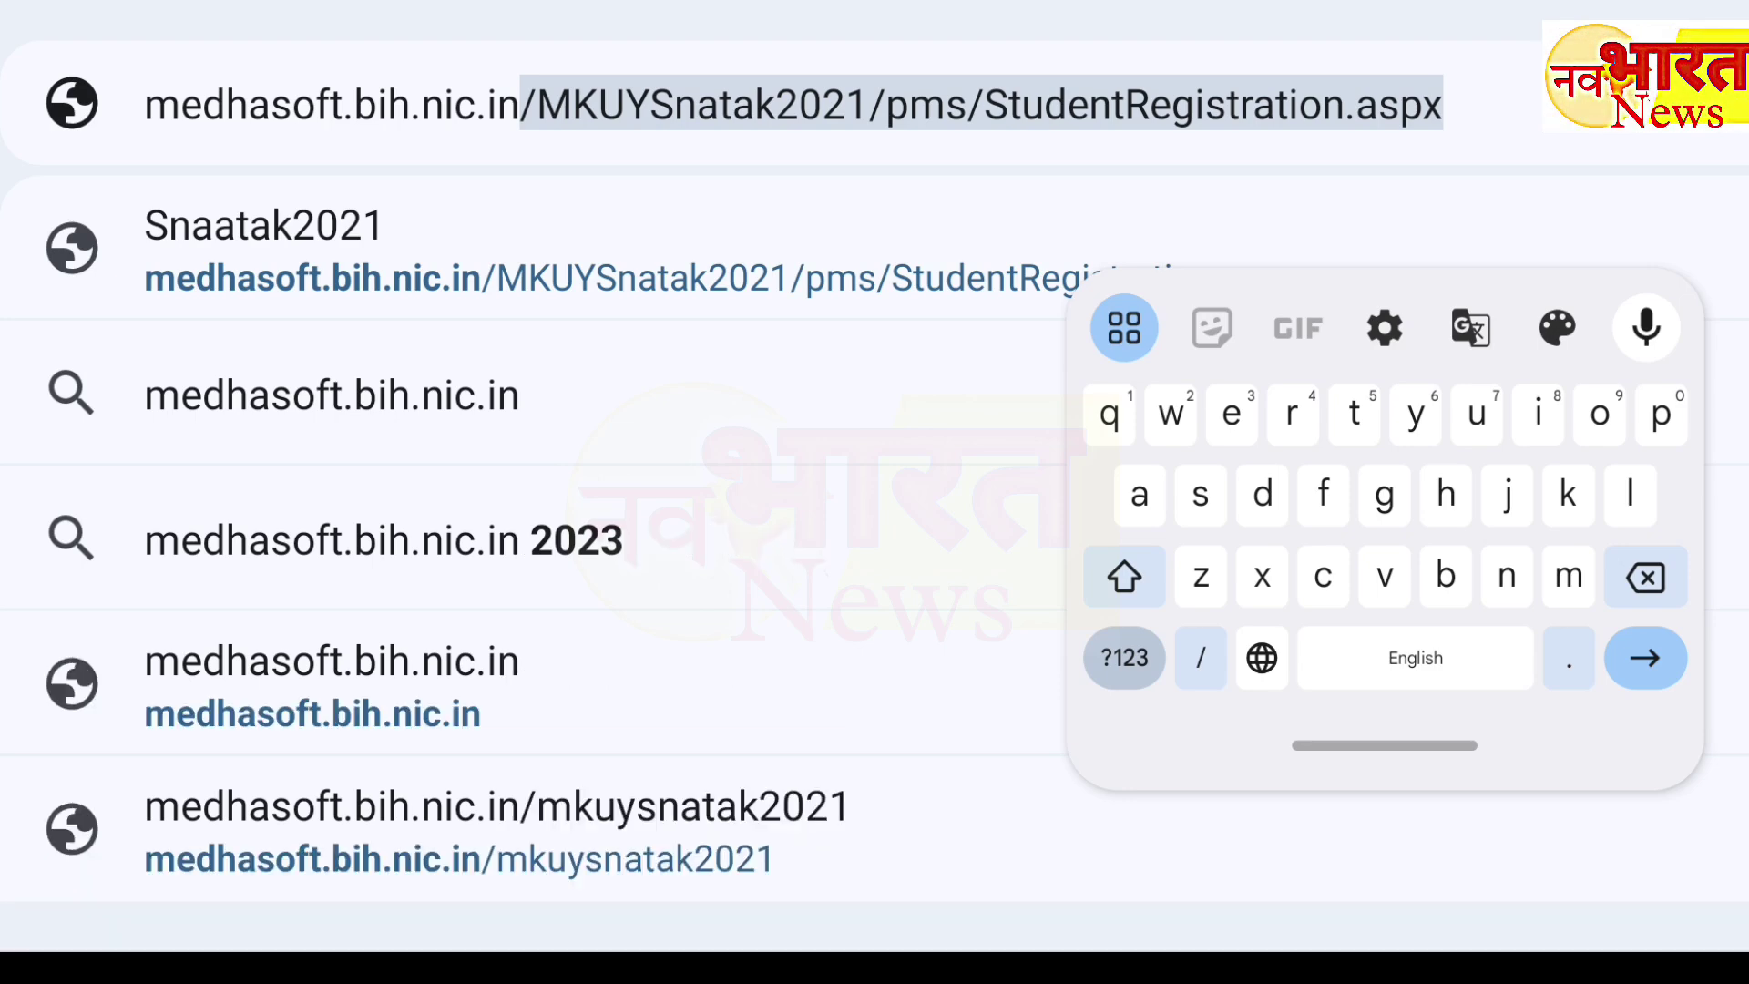
pyautogui.press('Return')
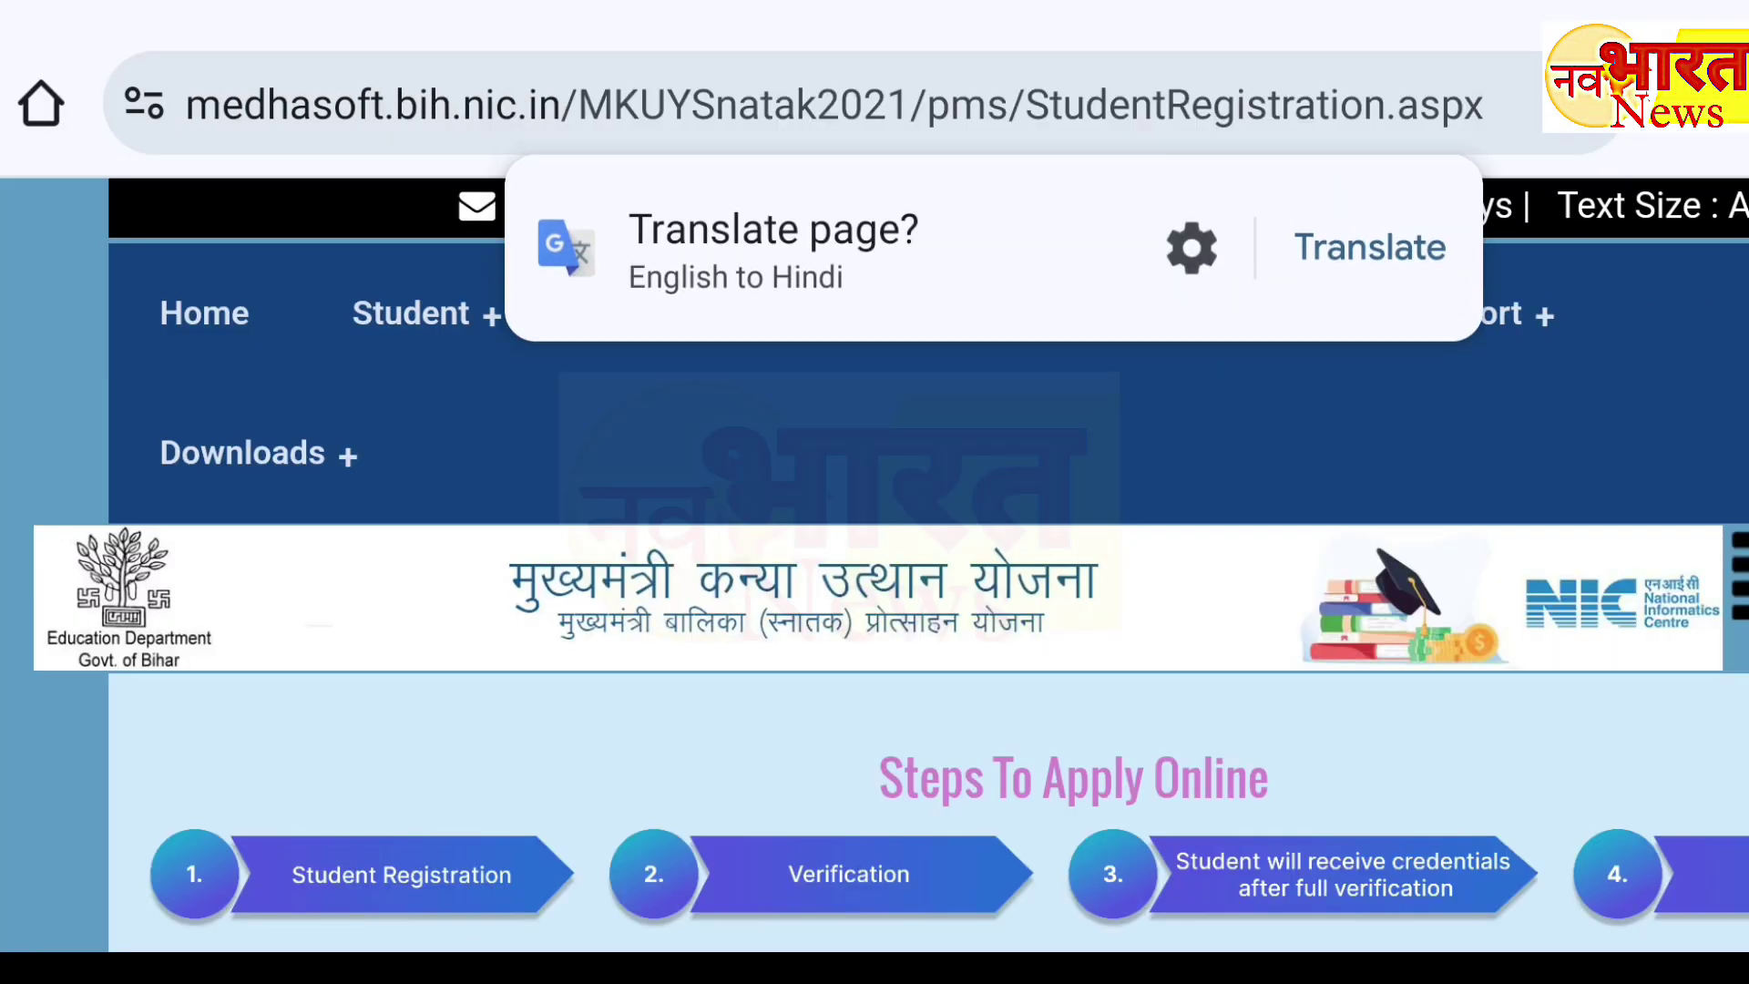
# Step: Examine the steps to apply online and the student registration guidelines on the page
pyautogui.scroll(-1, 874, 564)
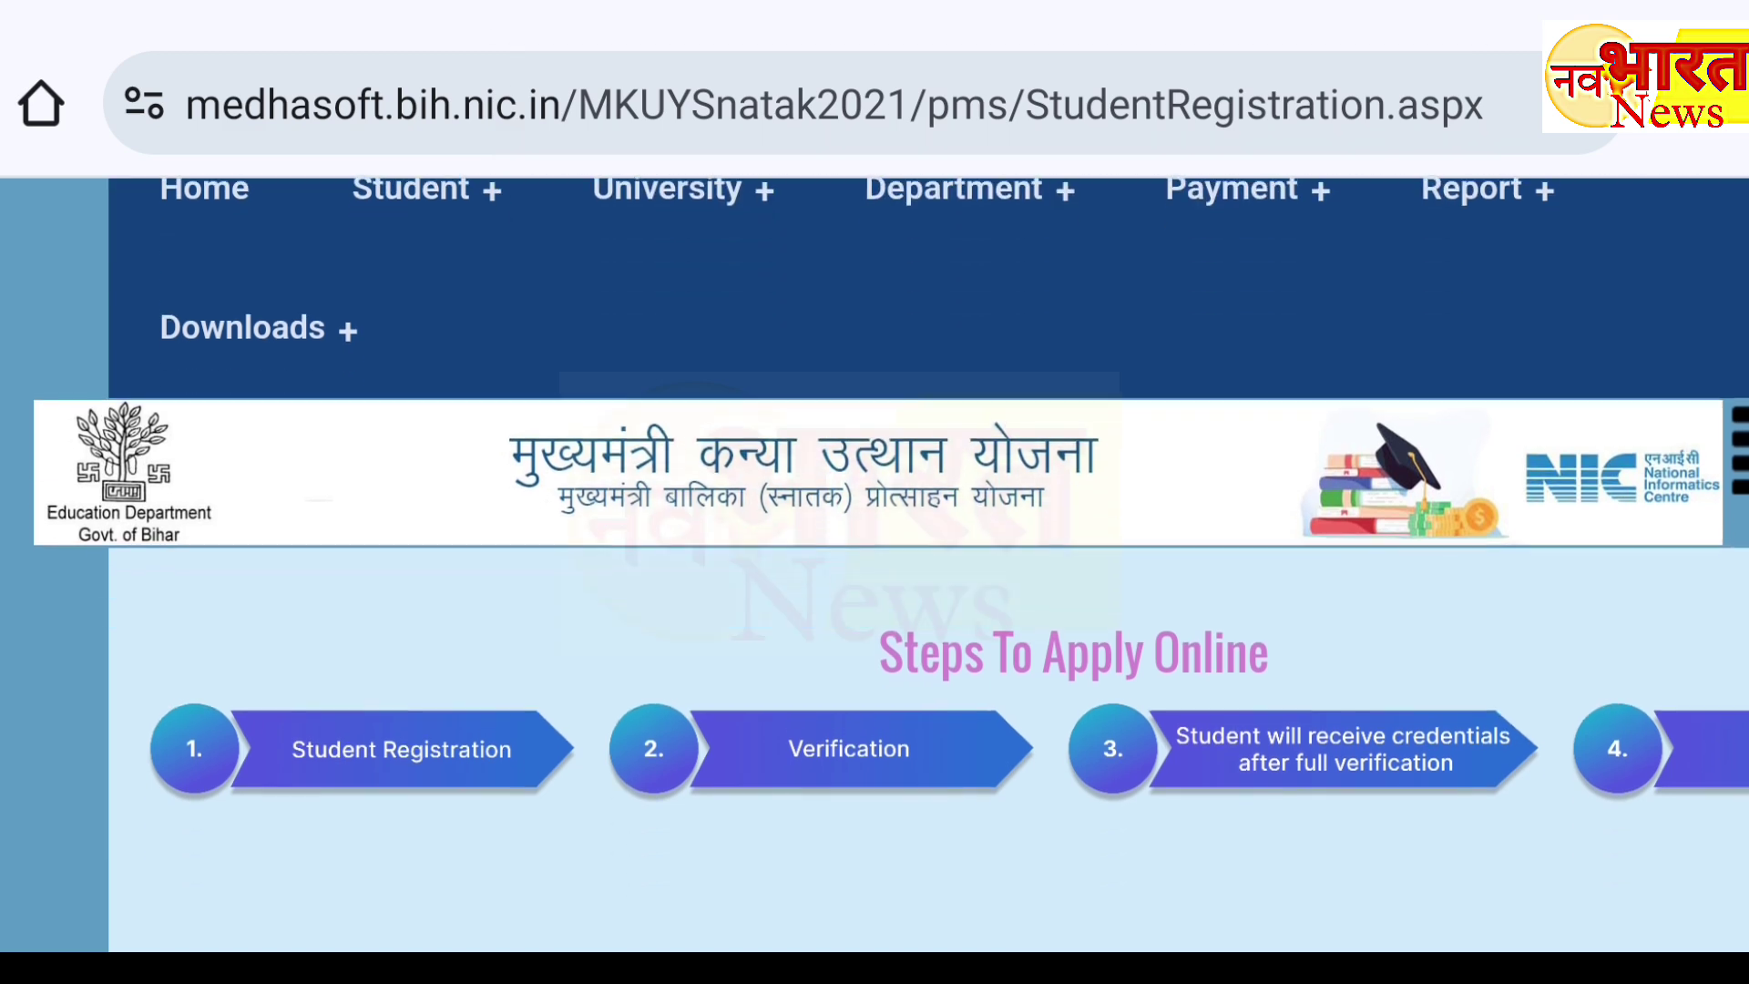
pyautogui.scroll(1, 875, 565)
pyautogui.scroll(-2, 875, 565)
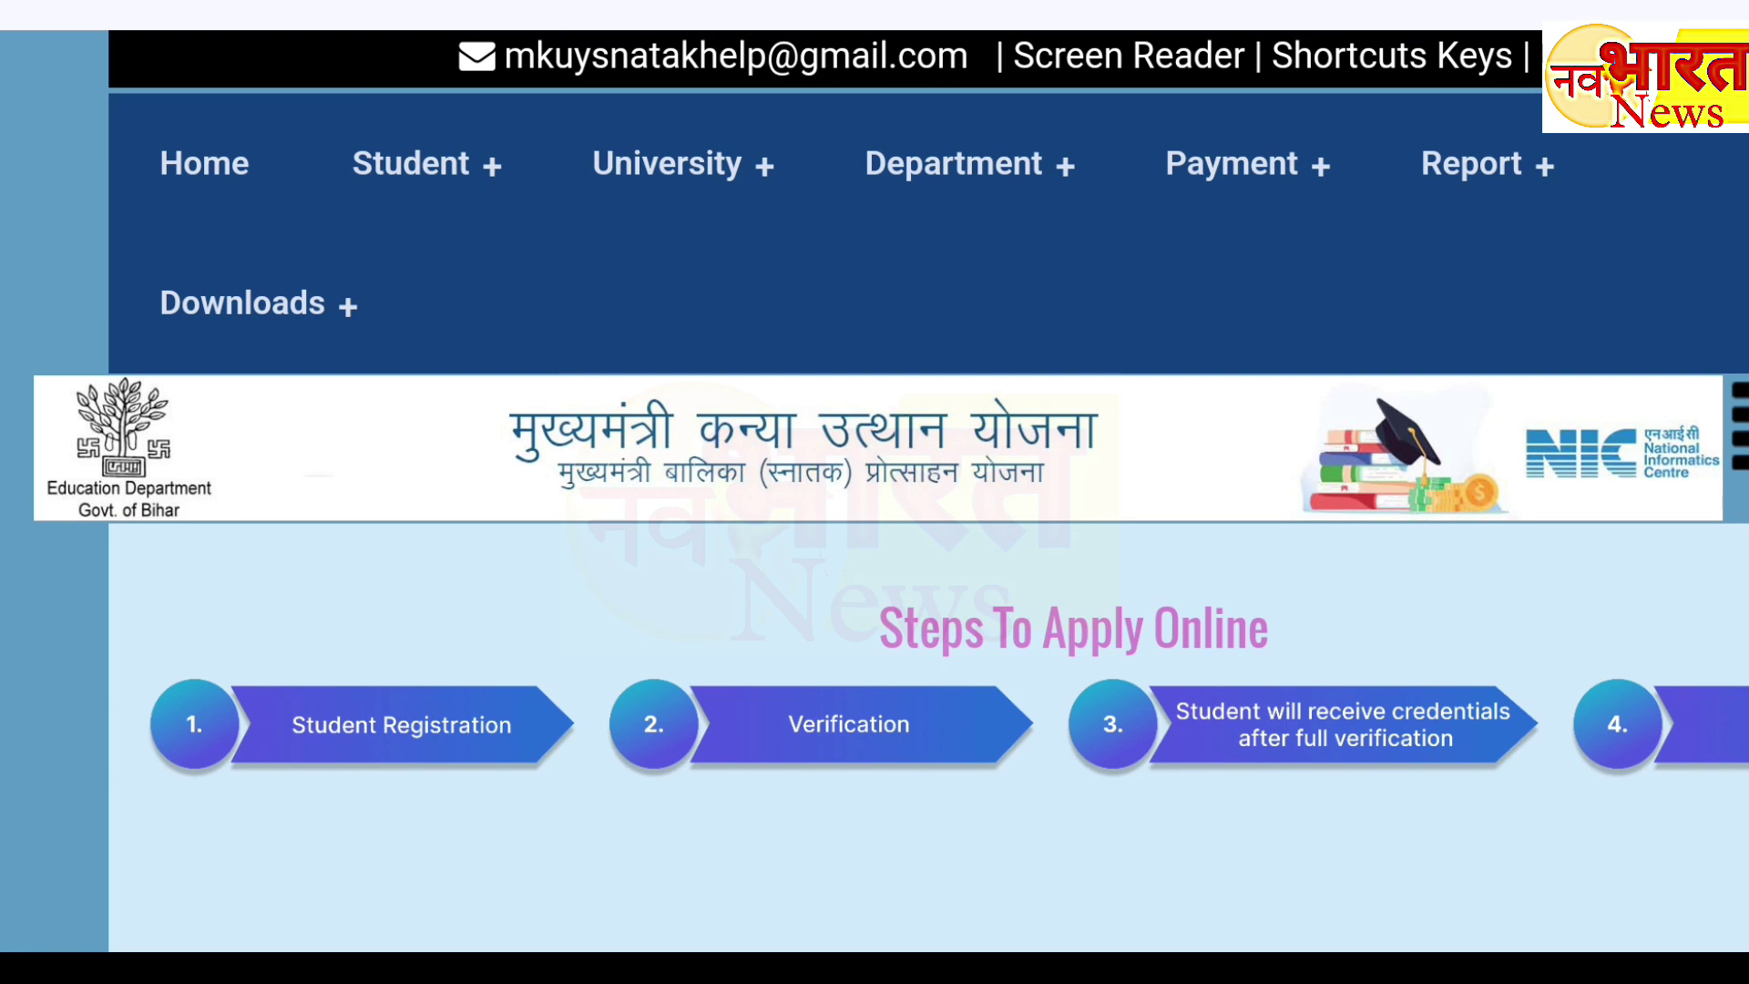
pyautogui.scroll(-8, 874, 565)
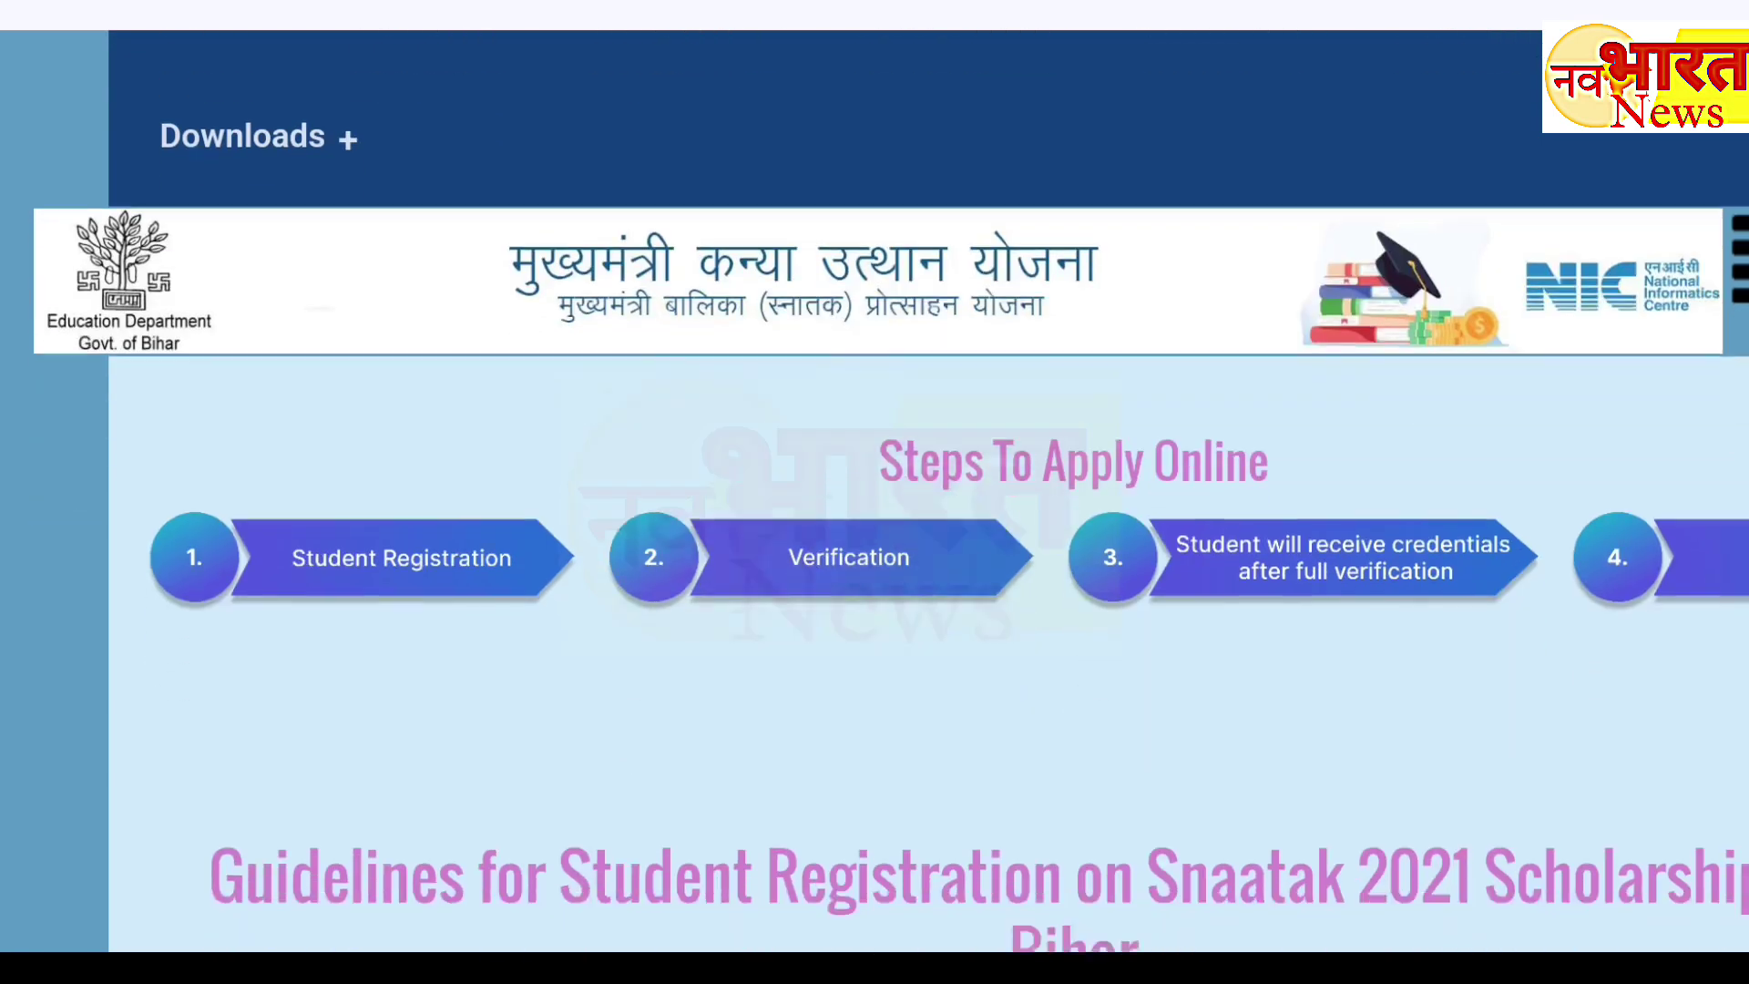
pyautogui.scroll(-4, 875, 565)
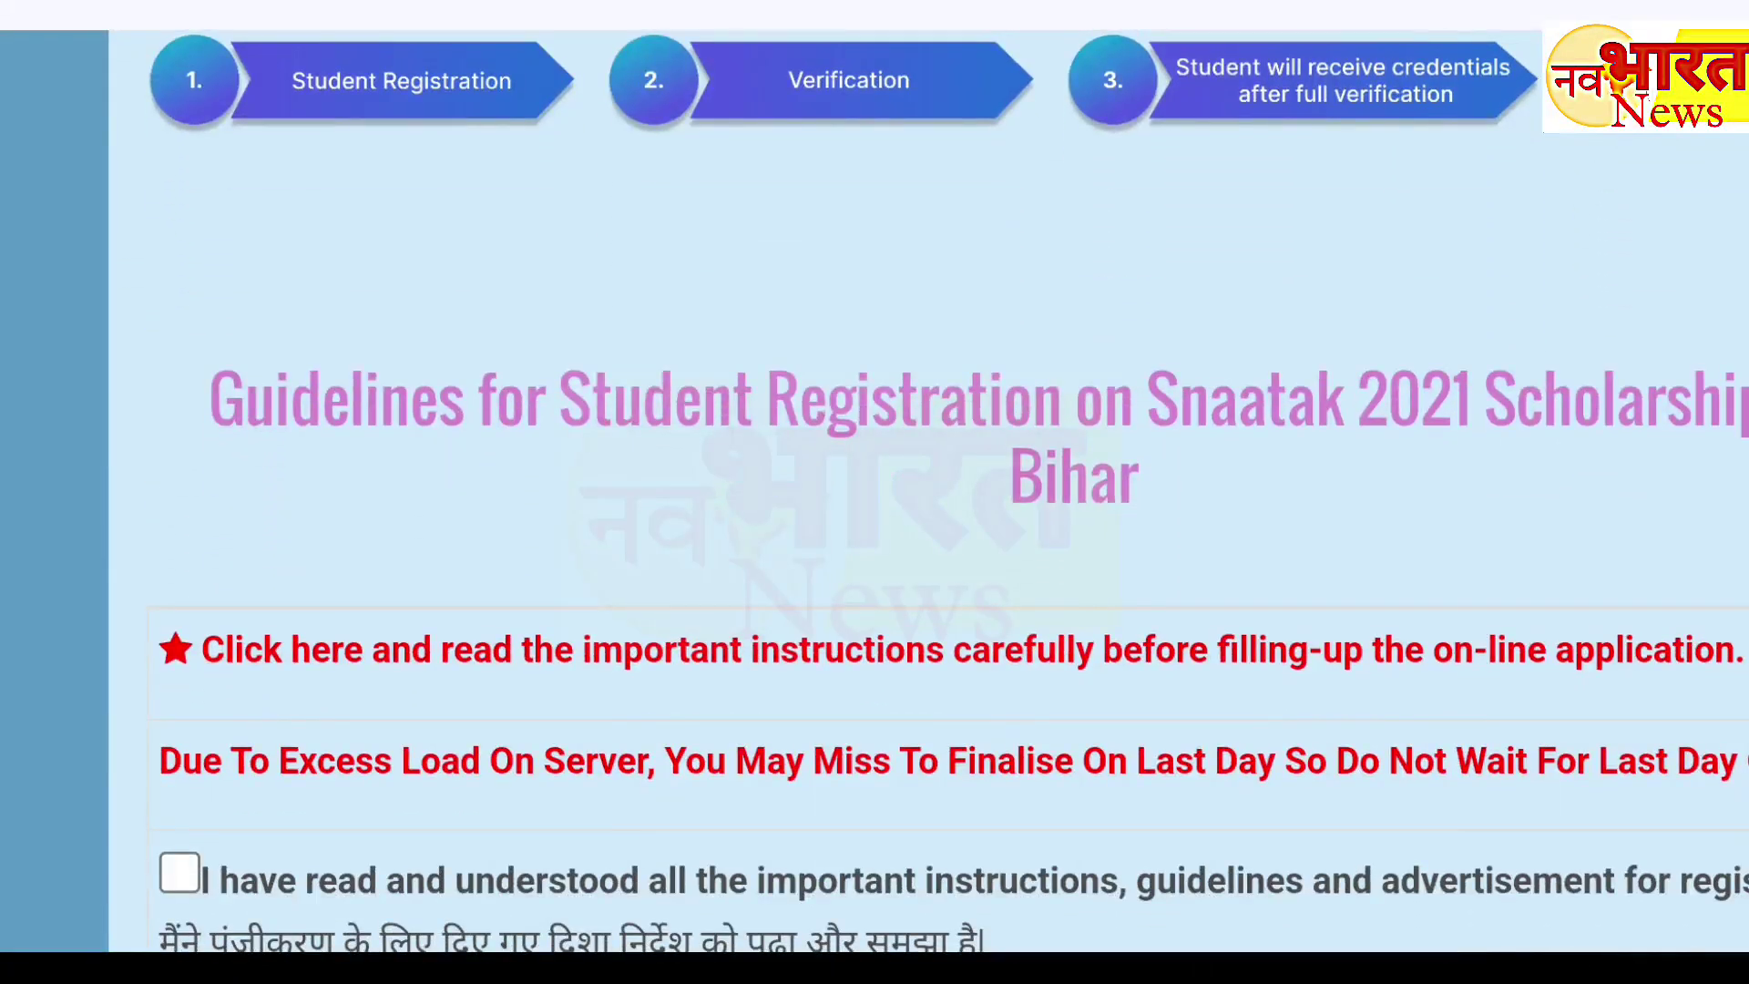
pyautogui.scroll(-4, 875, 565)
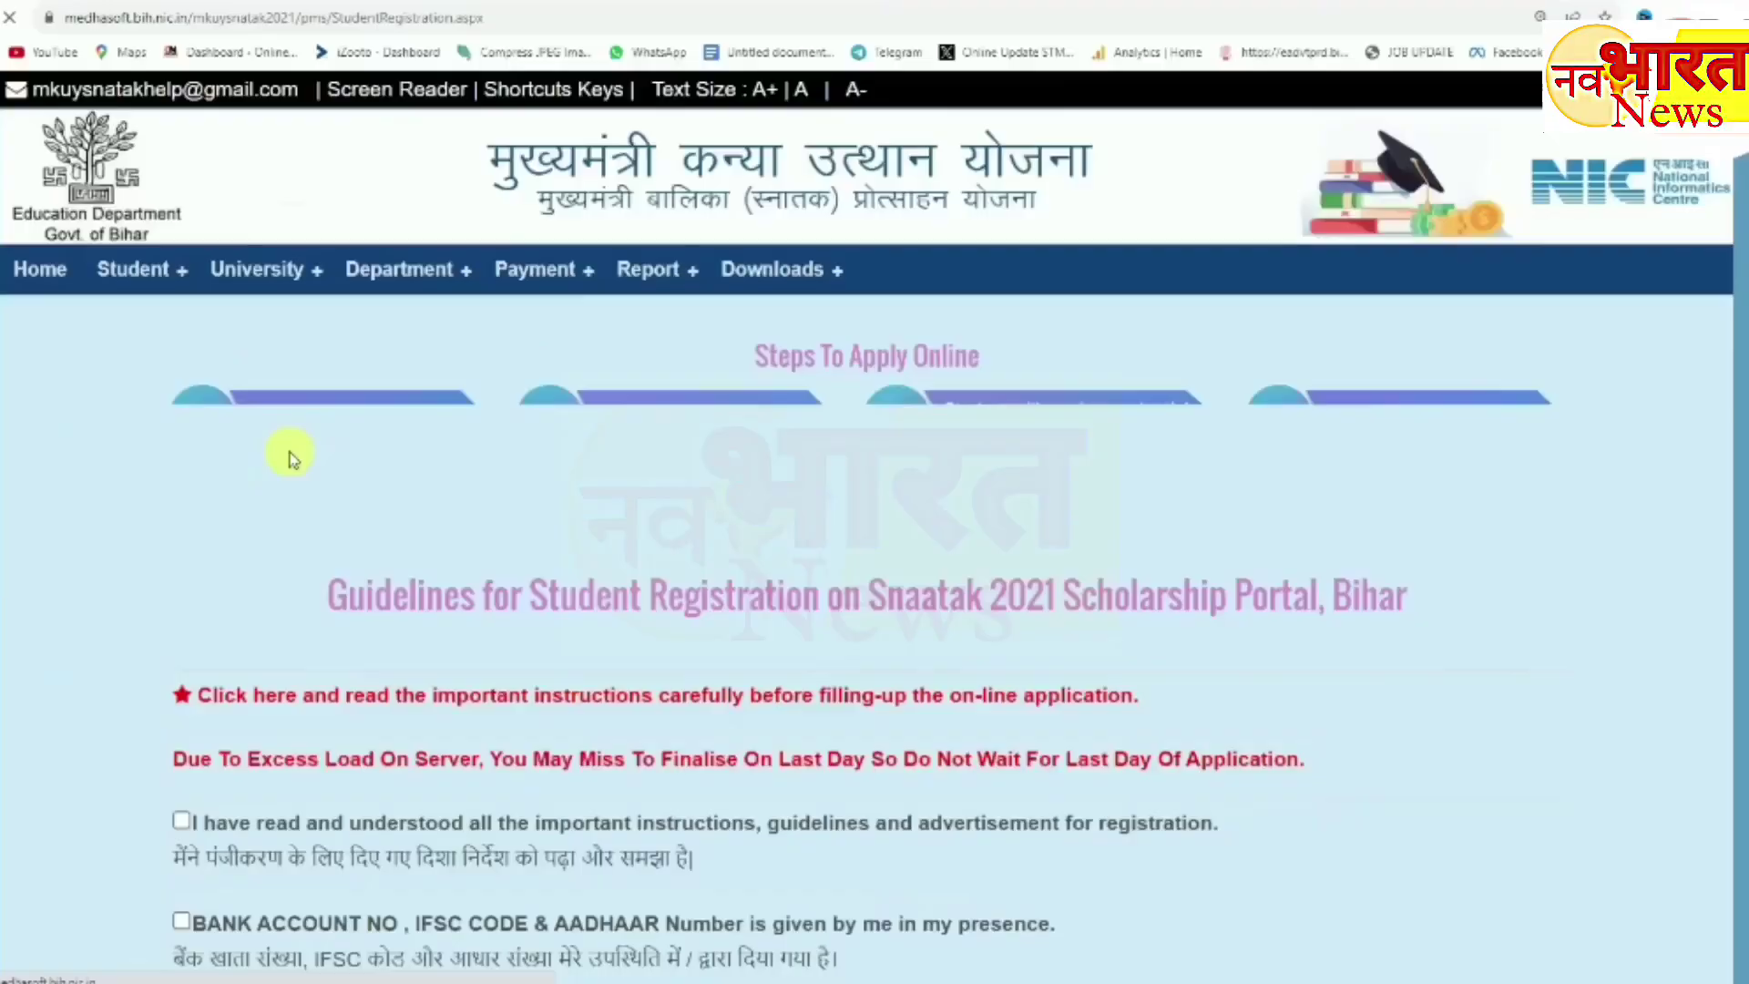
# Step: Accept the registration guideline declarations on instructions, bank and Aadhaar details, non-joint bank account, and Bihar residence
pyautogui.scroll(-3, 290, 458)
pyautogui.scroll(-1, 291, 457)
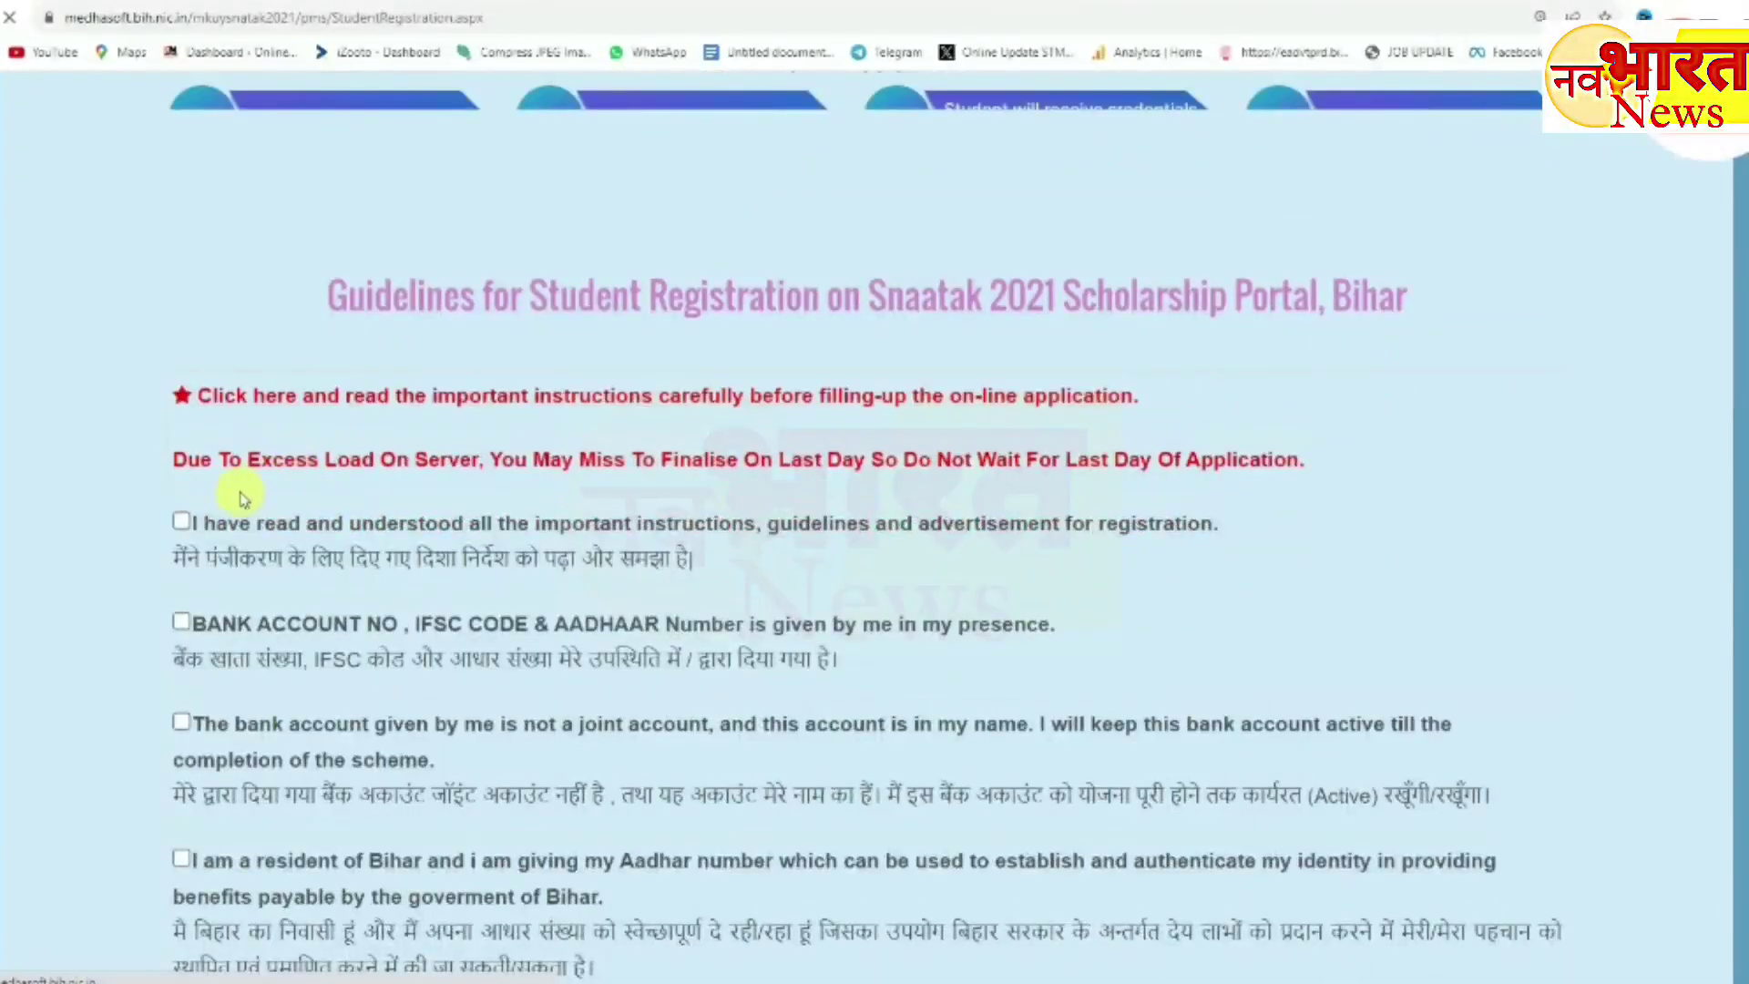
pyautogui.click(181, 521)
pyautogui.scroll(-2, 264, 470)
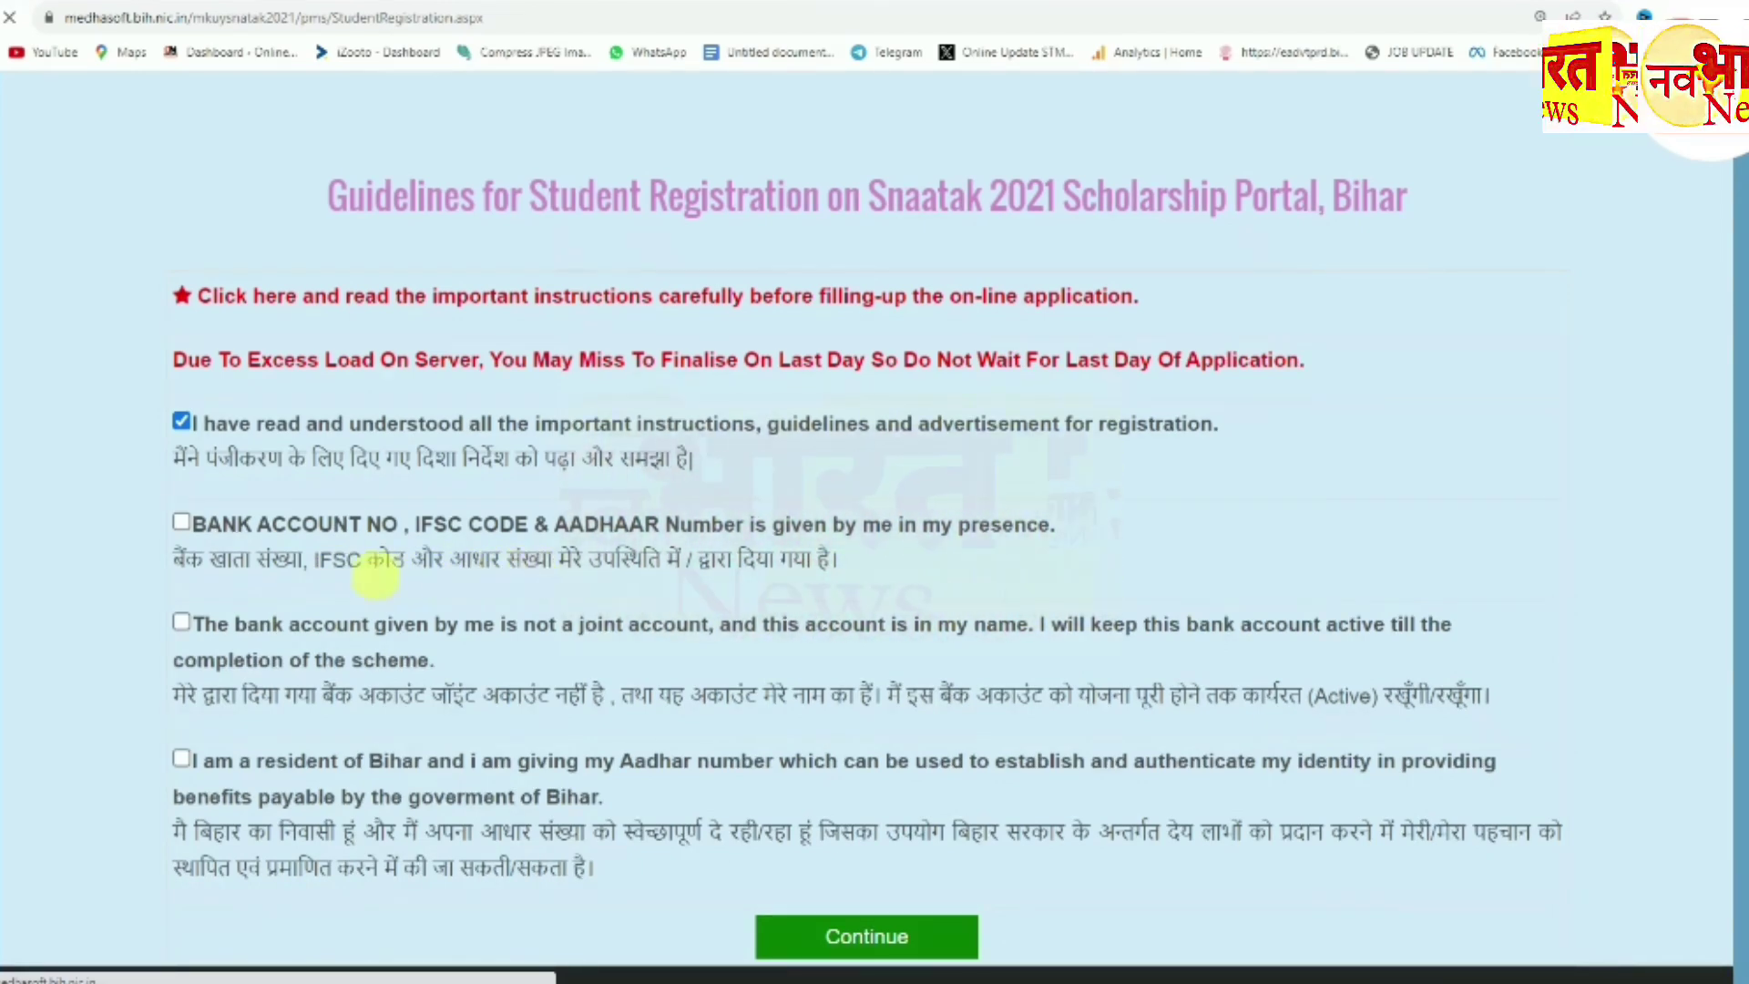
pyautogui.click(181, 521)
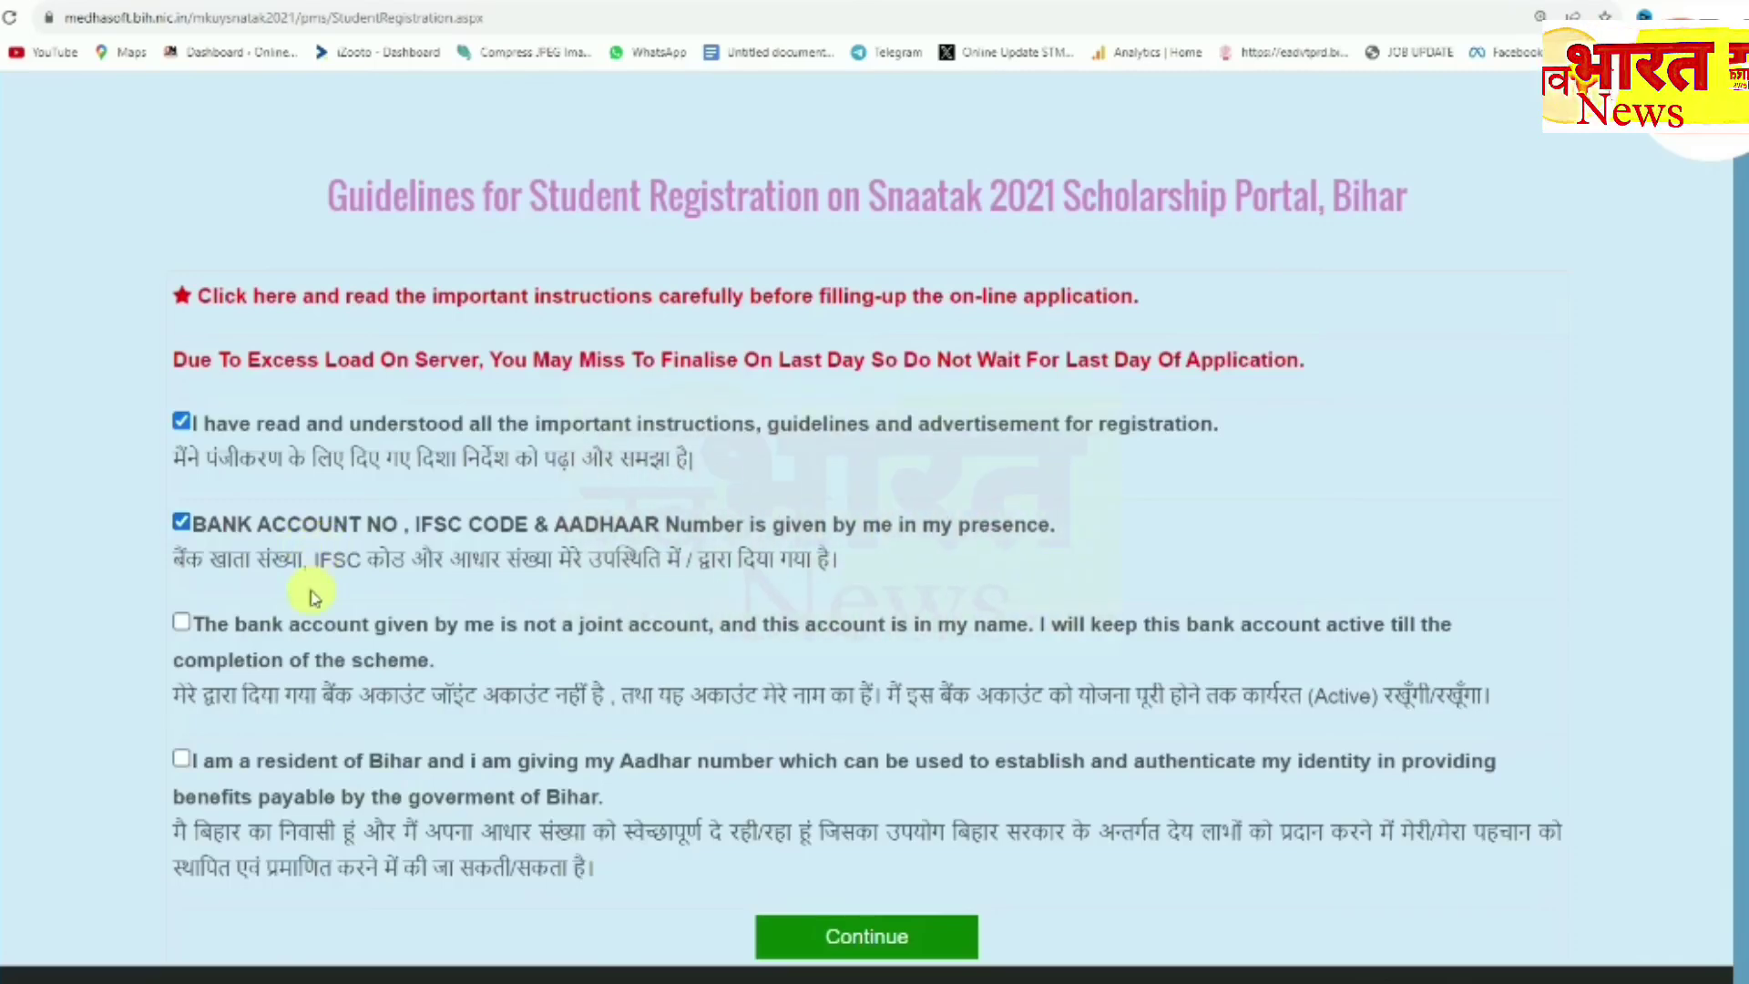
pyautogui.click(183, 623)
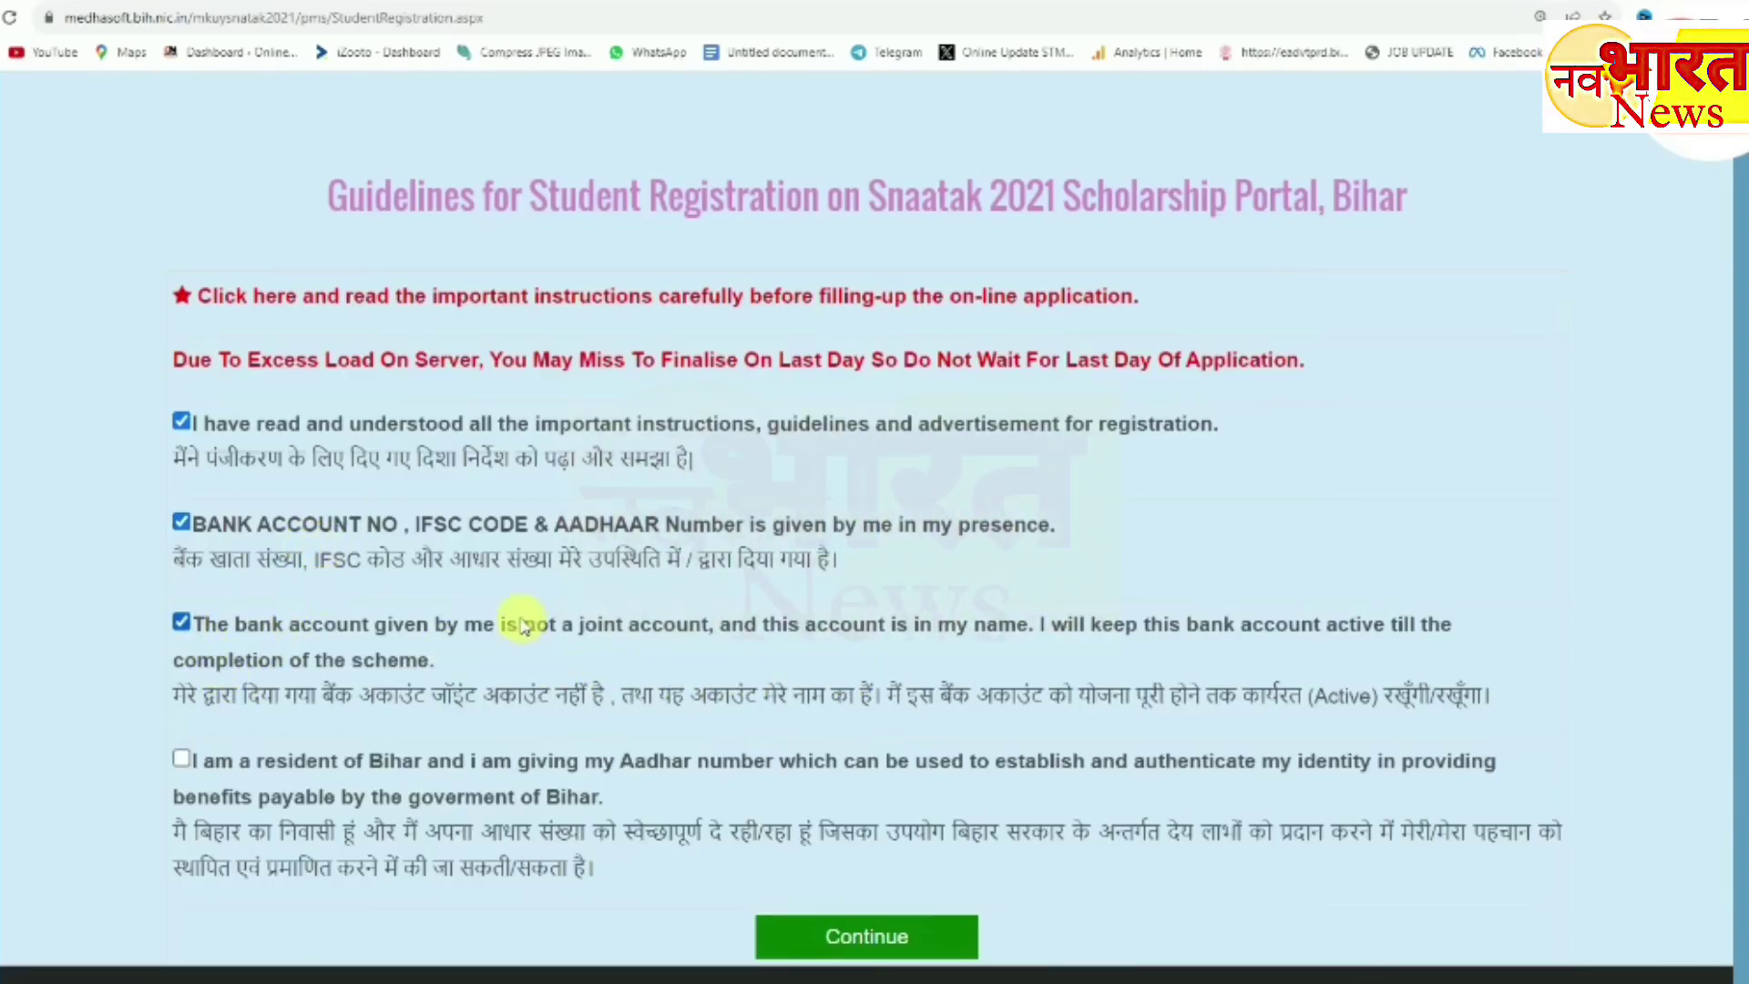
pyautogui.scroll(-1, 524, 627)
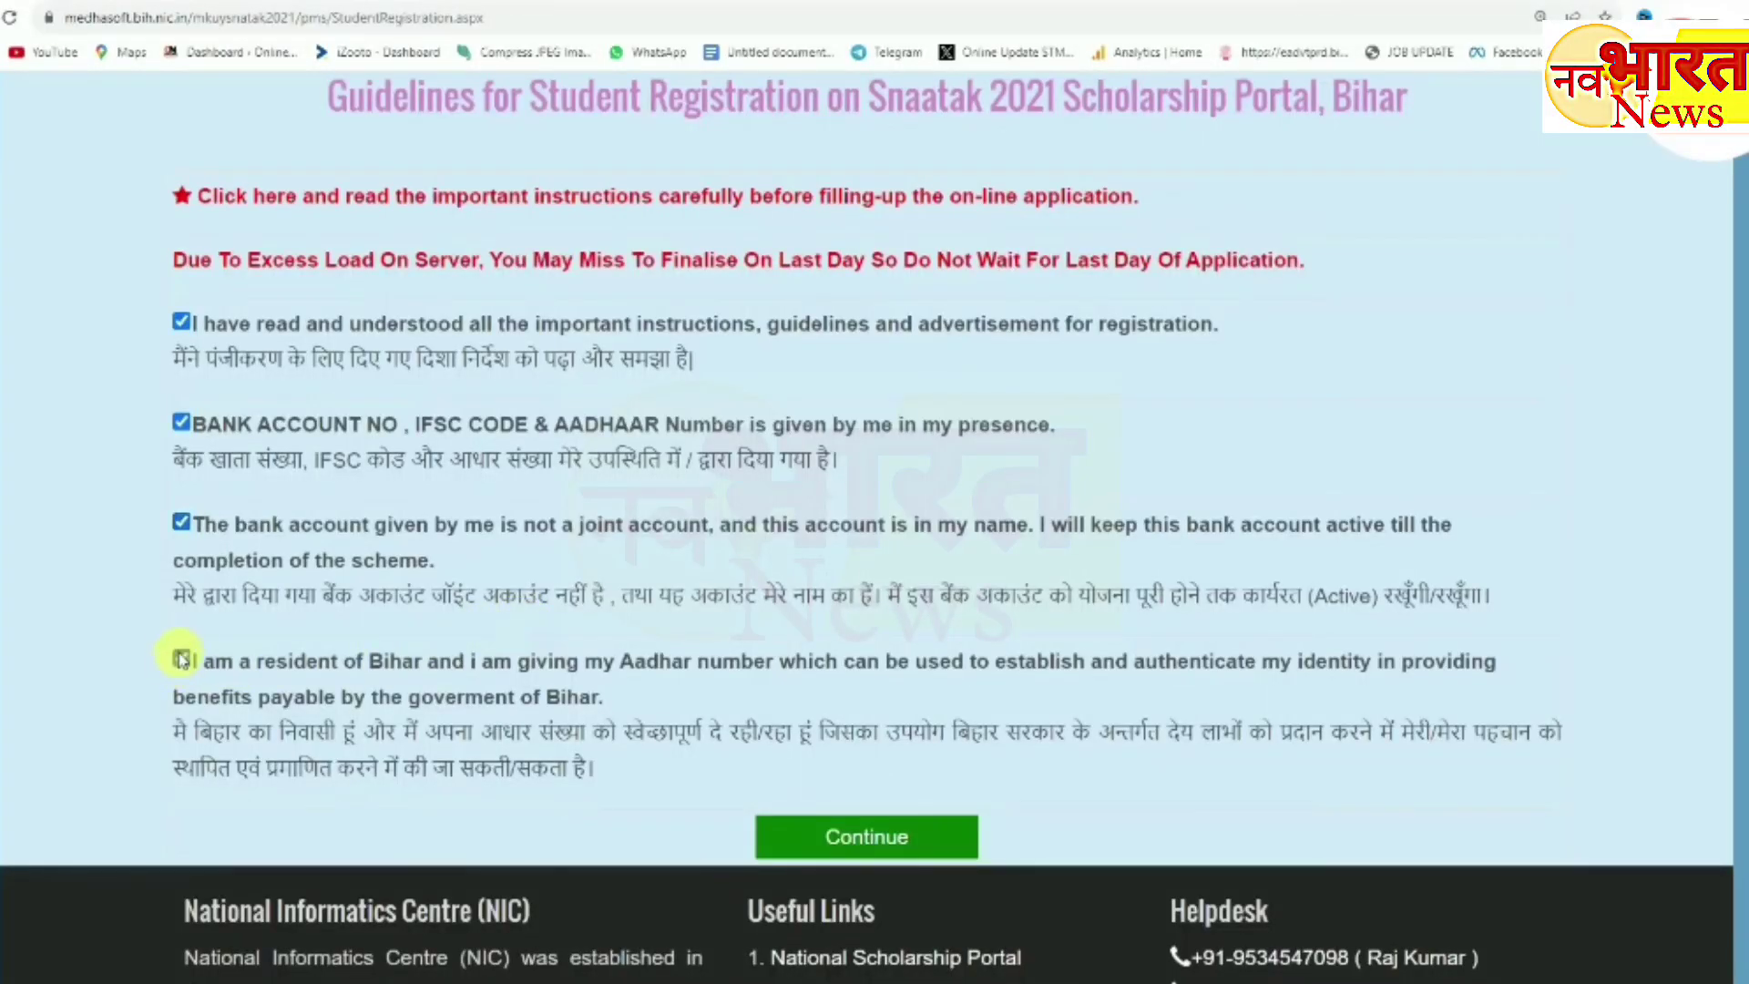
# Step: Continue to the registration details form and choose Lalit Narayan Mithila University, Darbhanga as the university
pyautogui.click(883, 840)
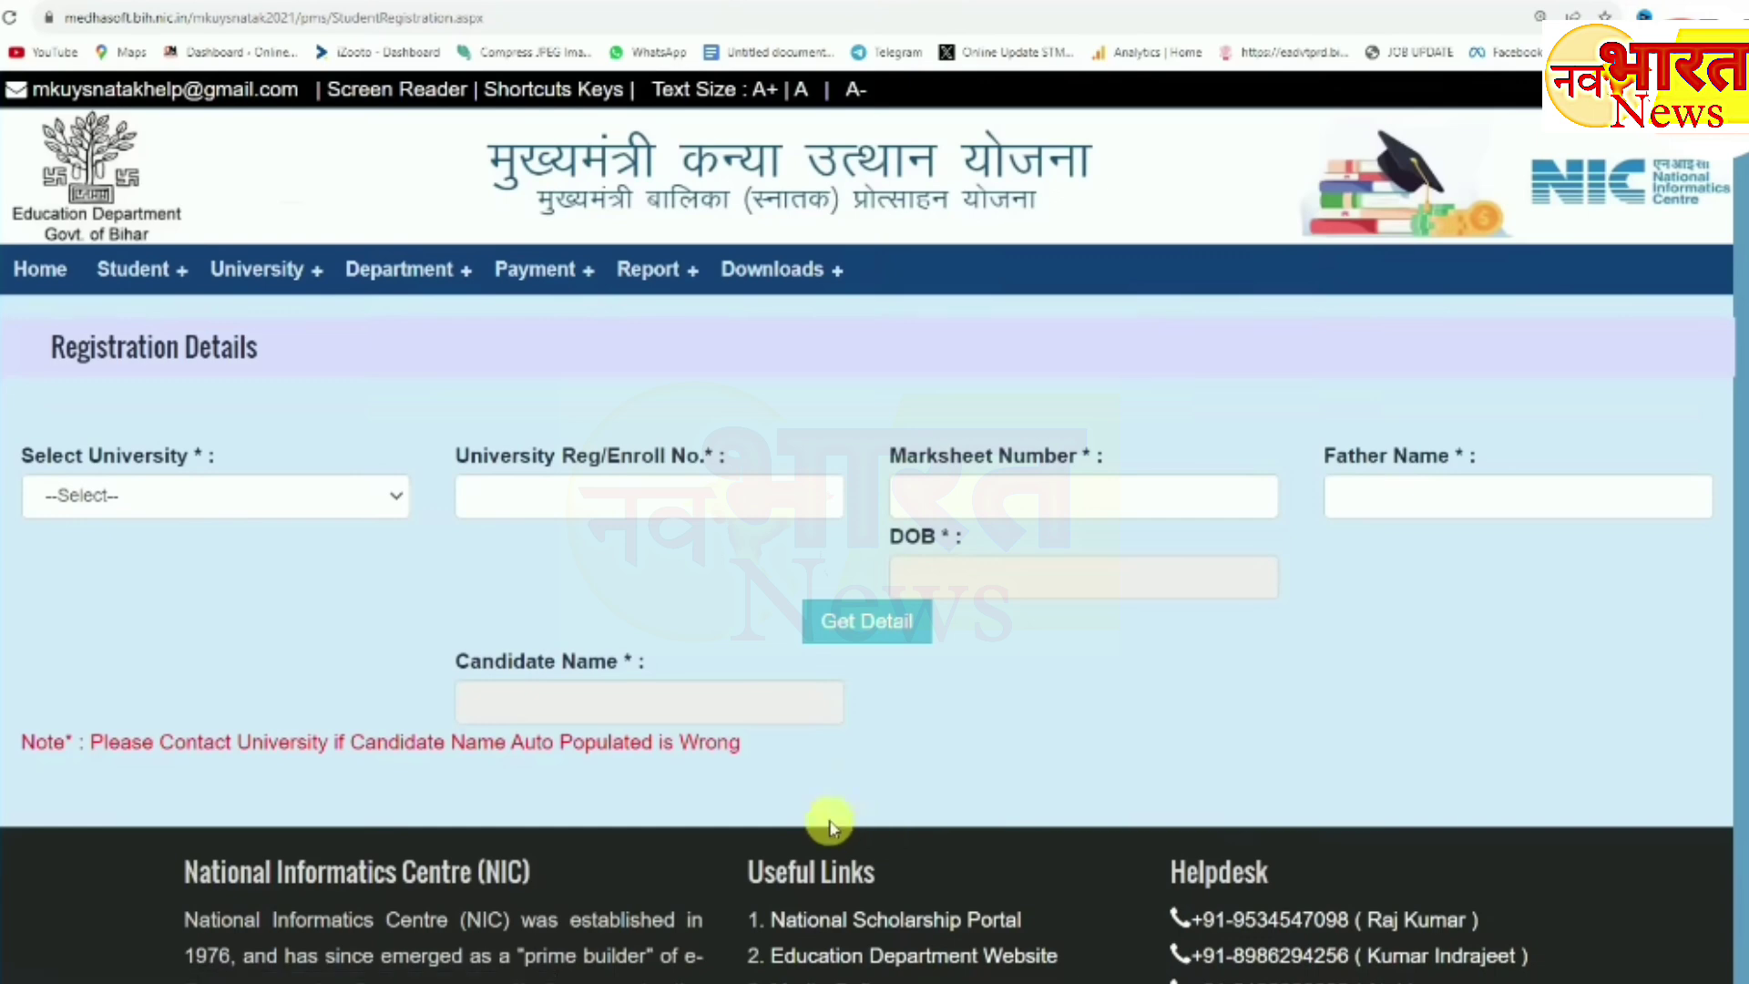
pyautogui.click(179, 503)
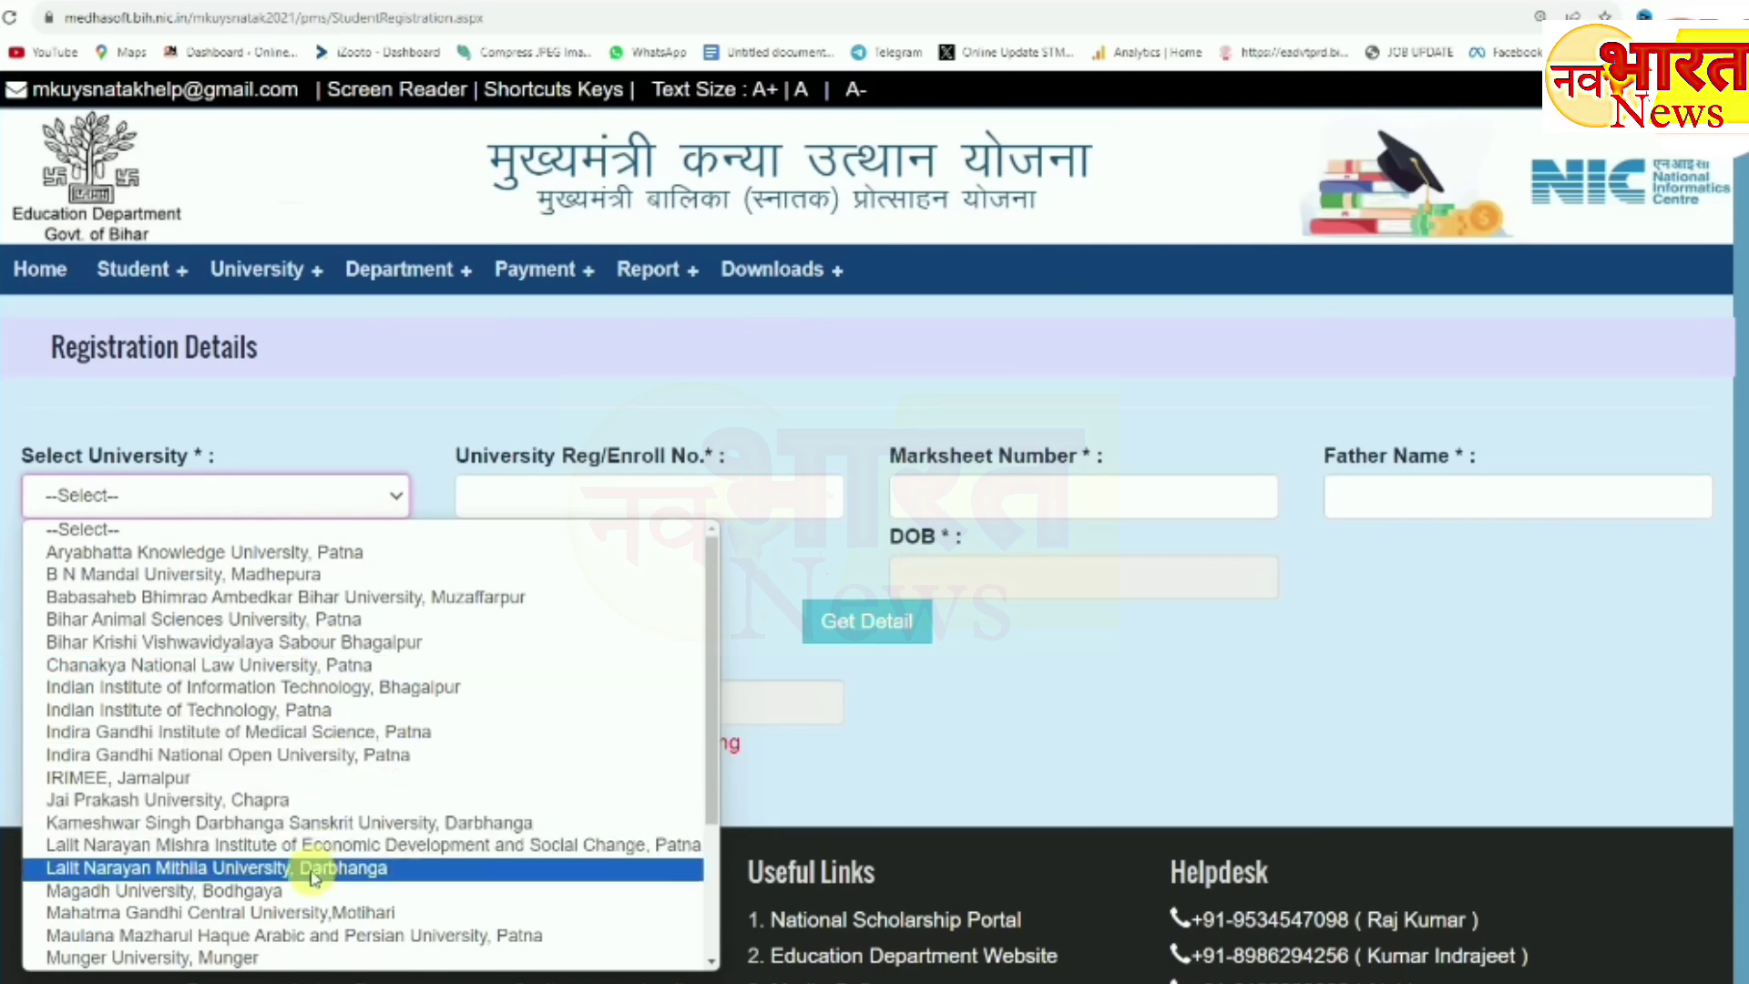
pyautogui.click(282, 867)
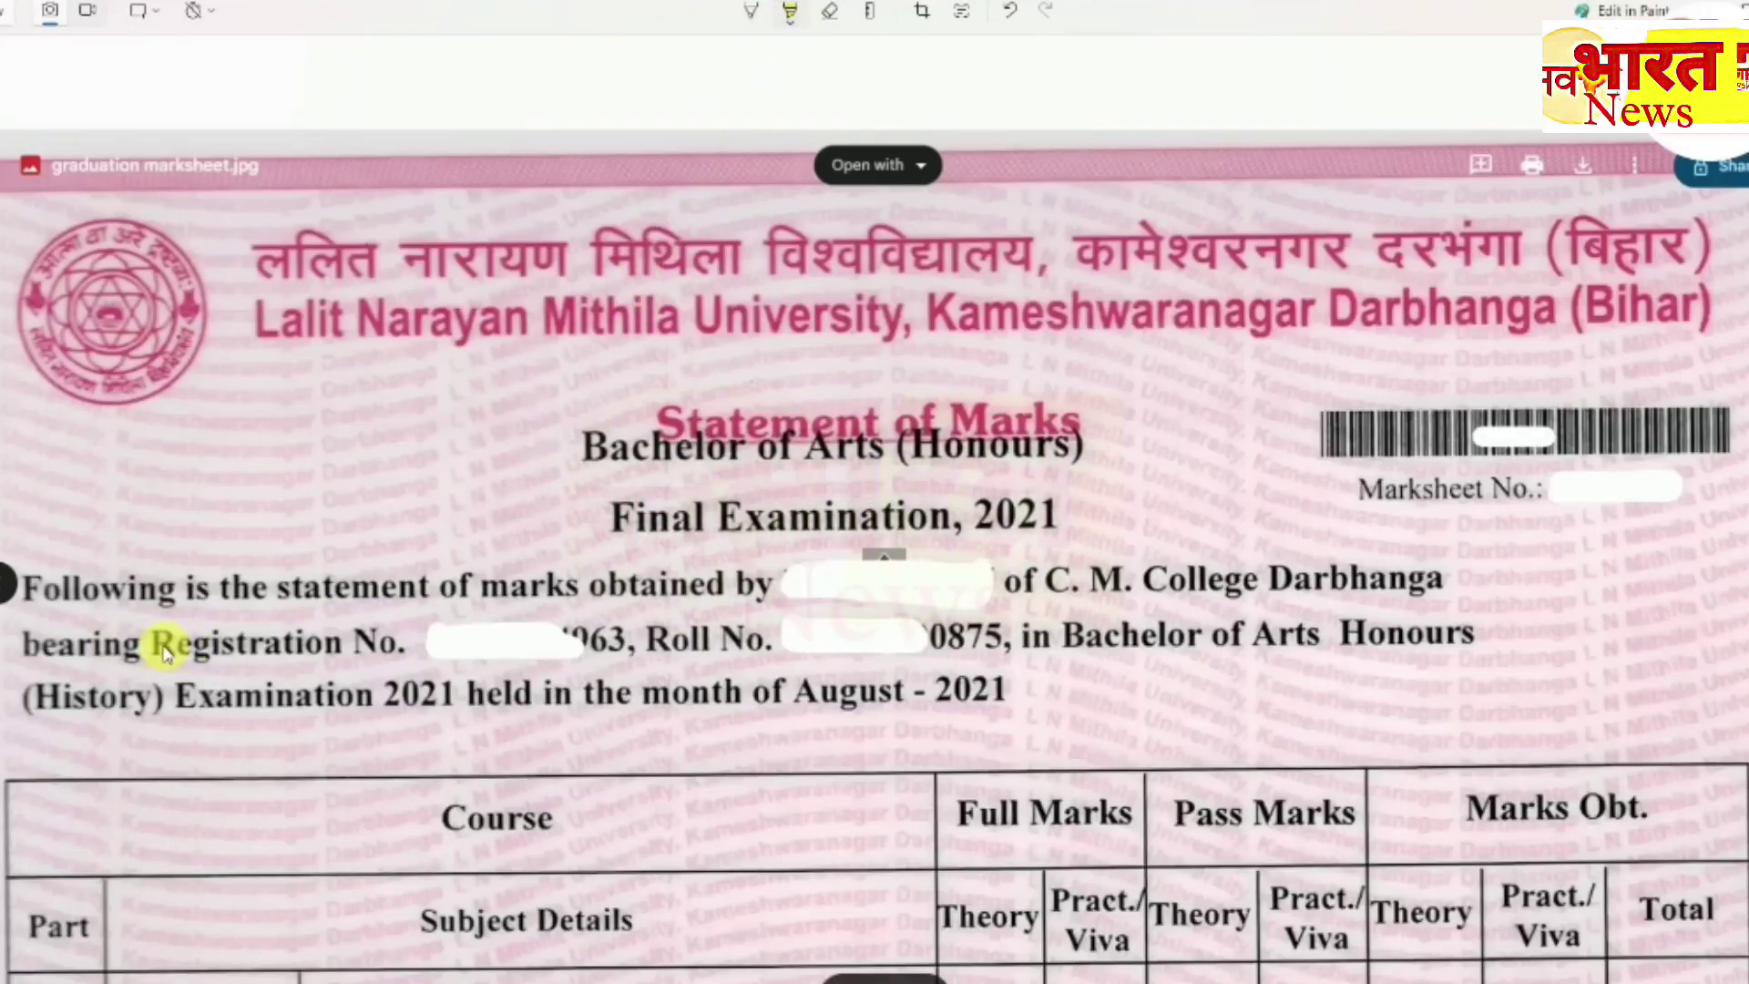
# Step: Highlight the Registration No. label and underline the English university name on the graduation marksheet image, and return to the registration form
pyautogui.moveTo(153, 643); pyautogui.dragTo(405, 642)
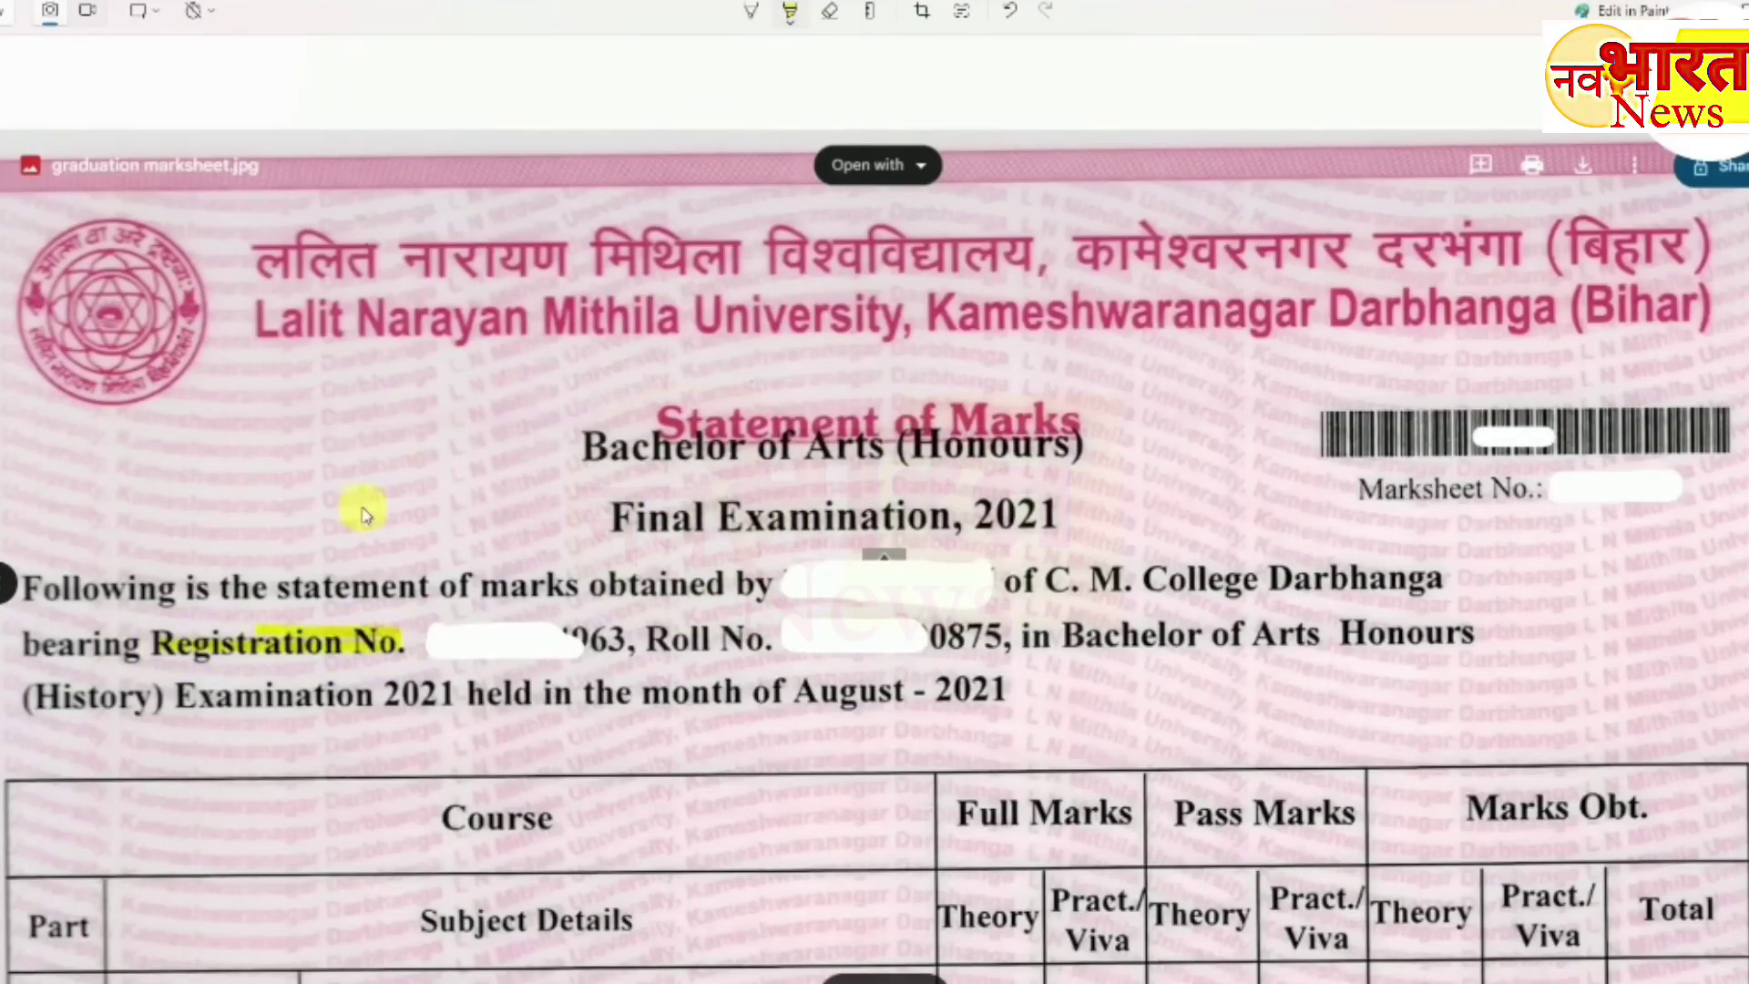
pyautogui.moveTo(262, 299)
pyautogui.mouseDown()
pyautogui.moveTo(390, 352)
pyautogui.moveTo(1193, 348)
pyautogui.mouseUp()
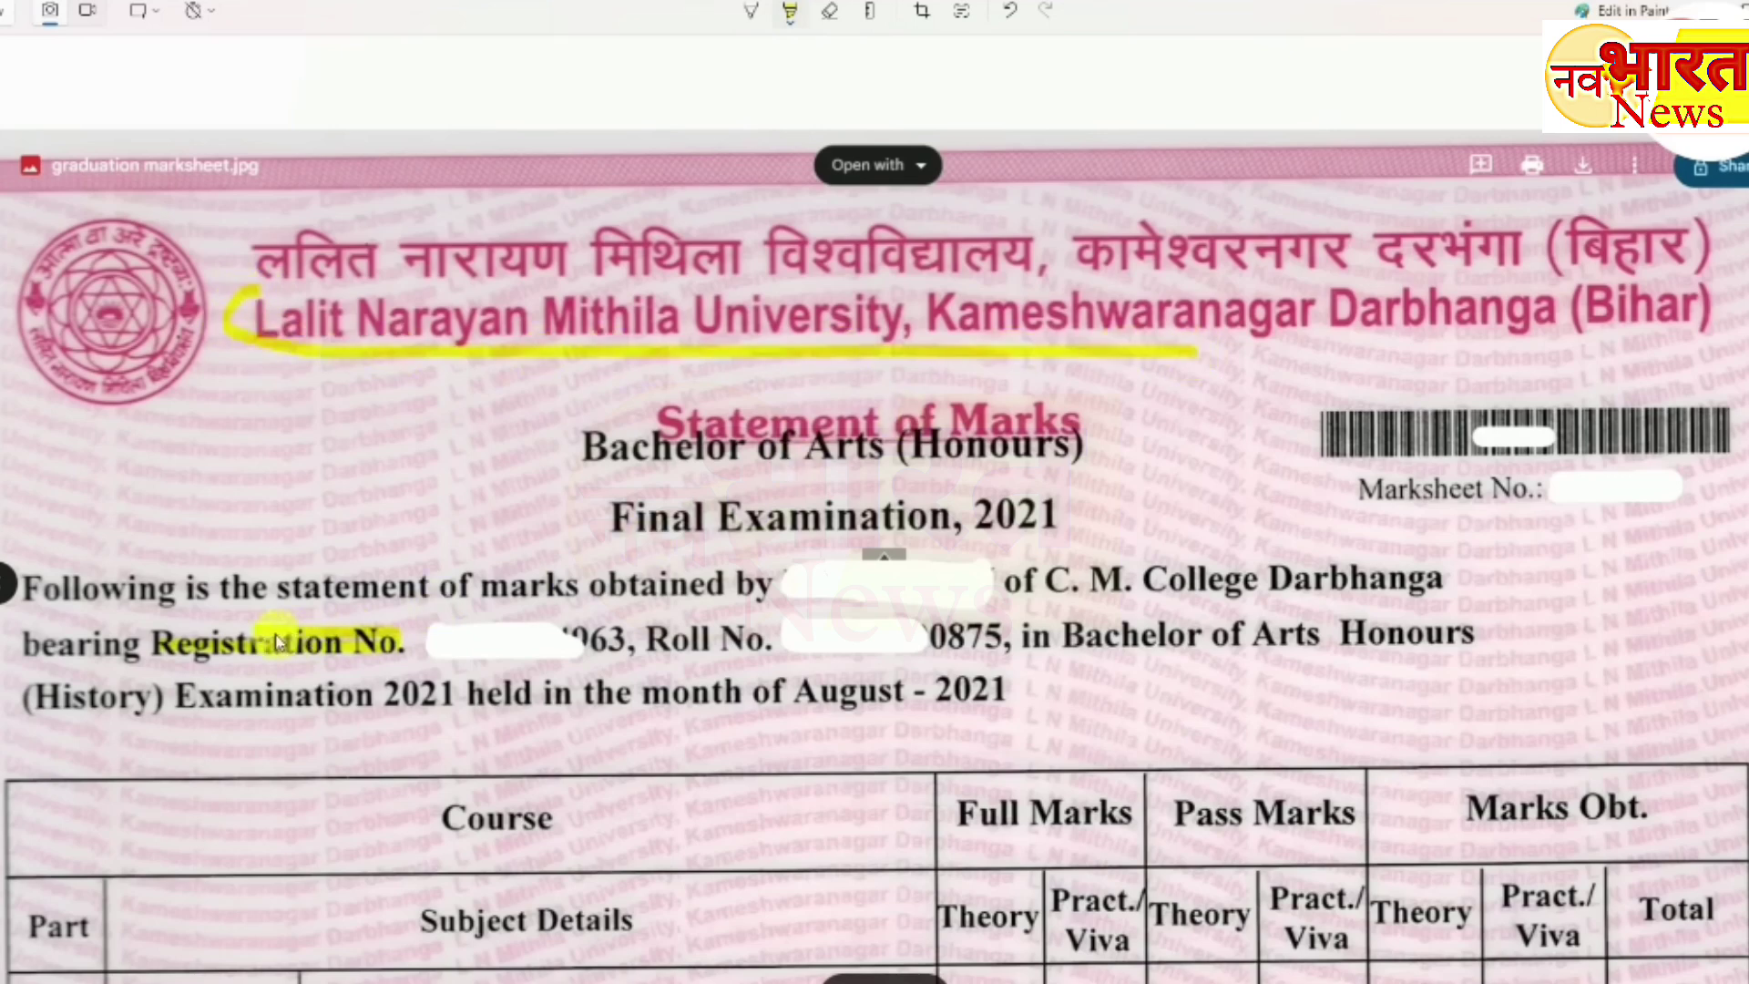
pyautogui.moveTo(148, 643); pyautogui.dragTo(332, 641)
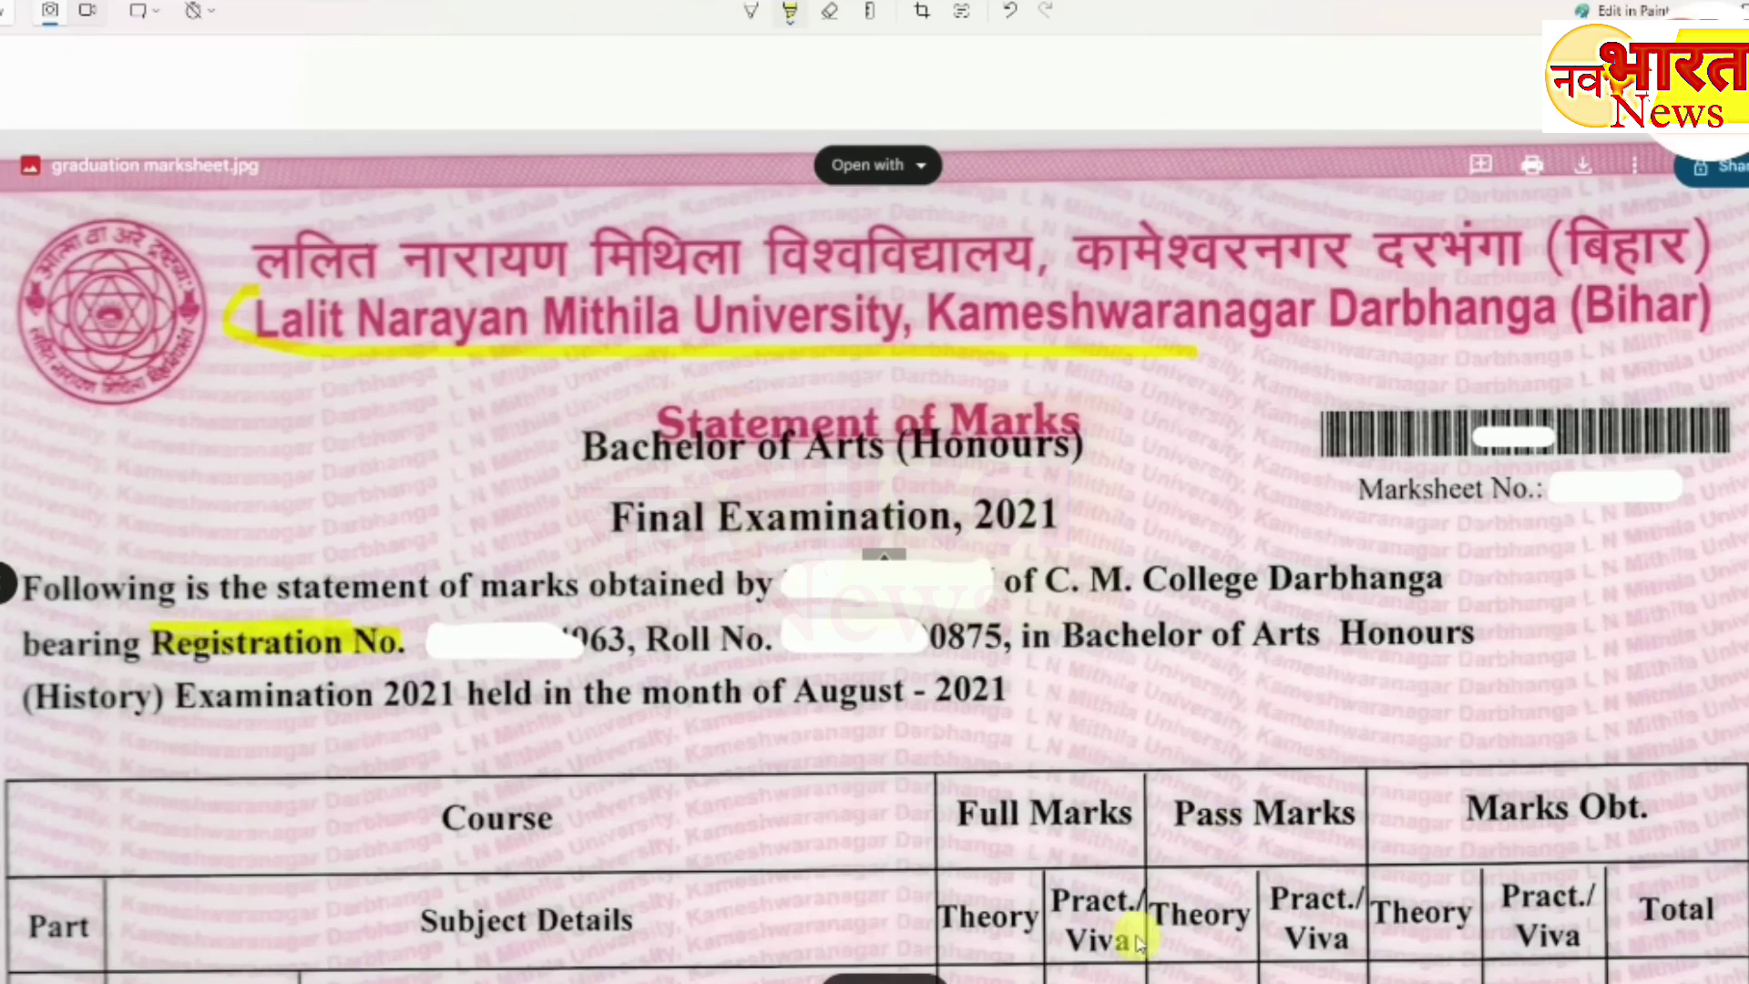
pyautogui.click(1093, 902)
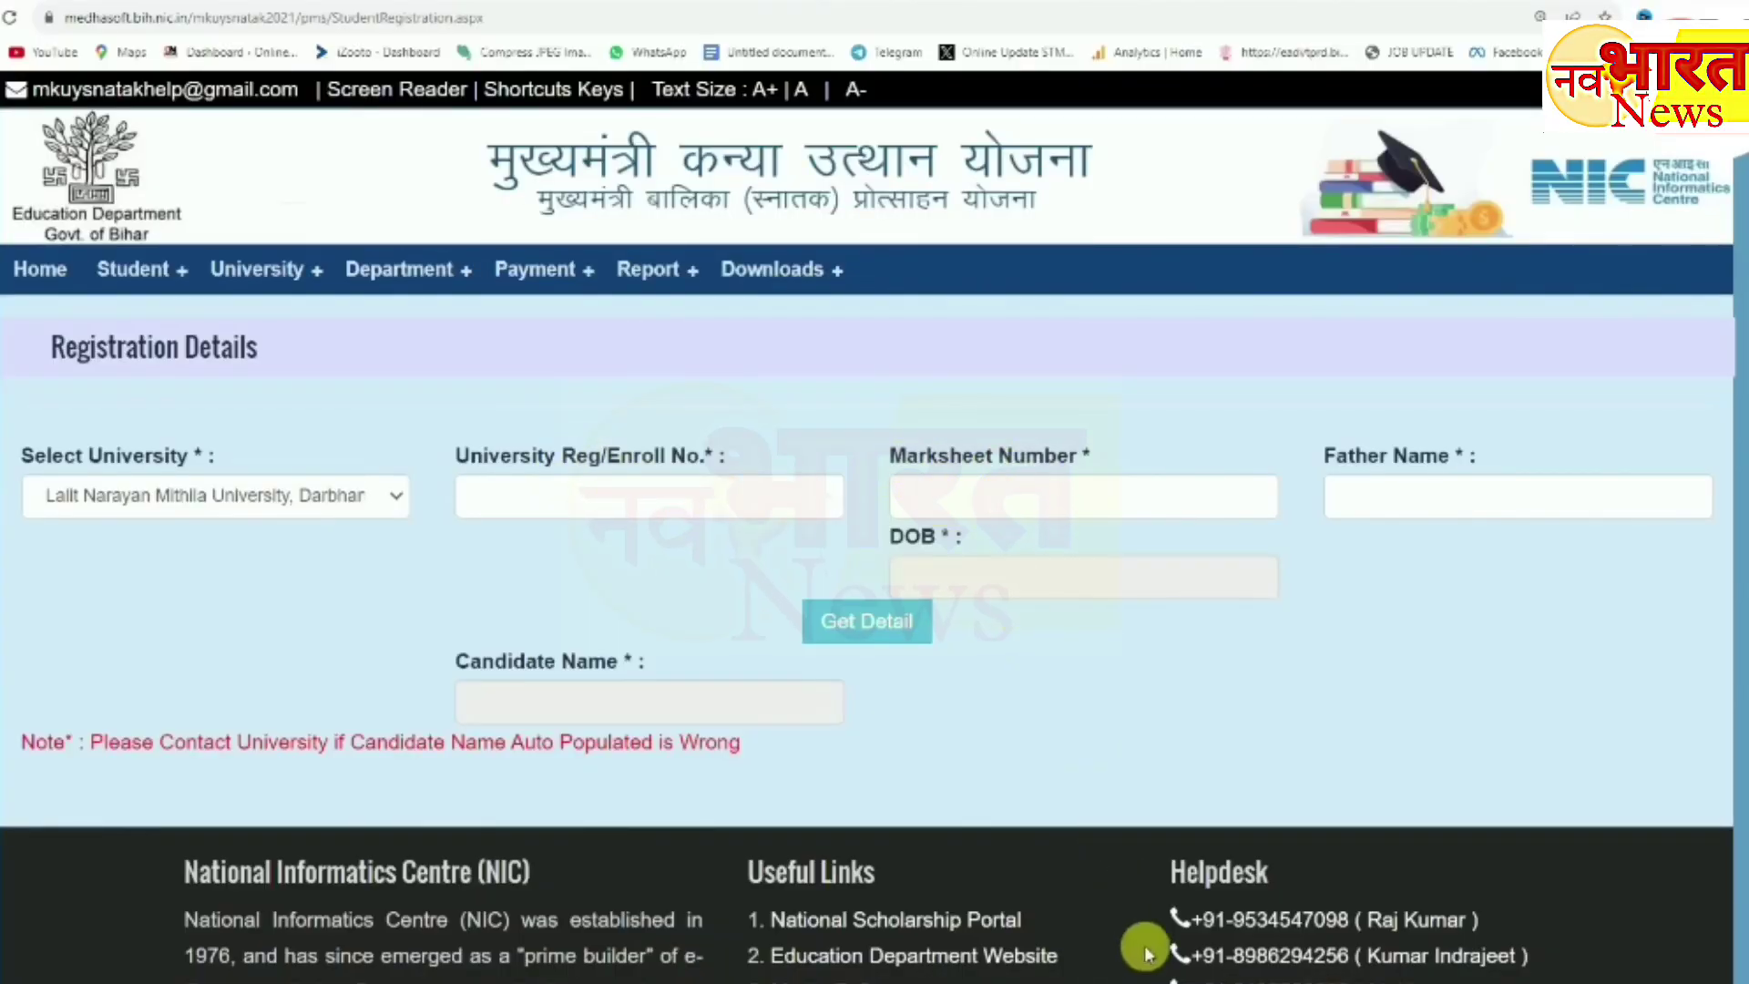
# Step: Switch to the graduation marksheet image and highlight the Marksheet No. label, marking the number beside it
pyautogui.moveTo(1177, 980)
pyautogui.click(1183, 901)
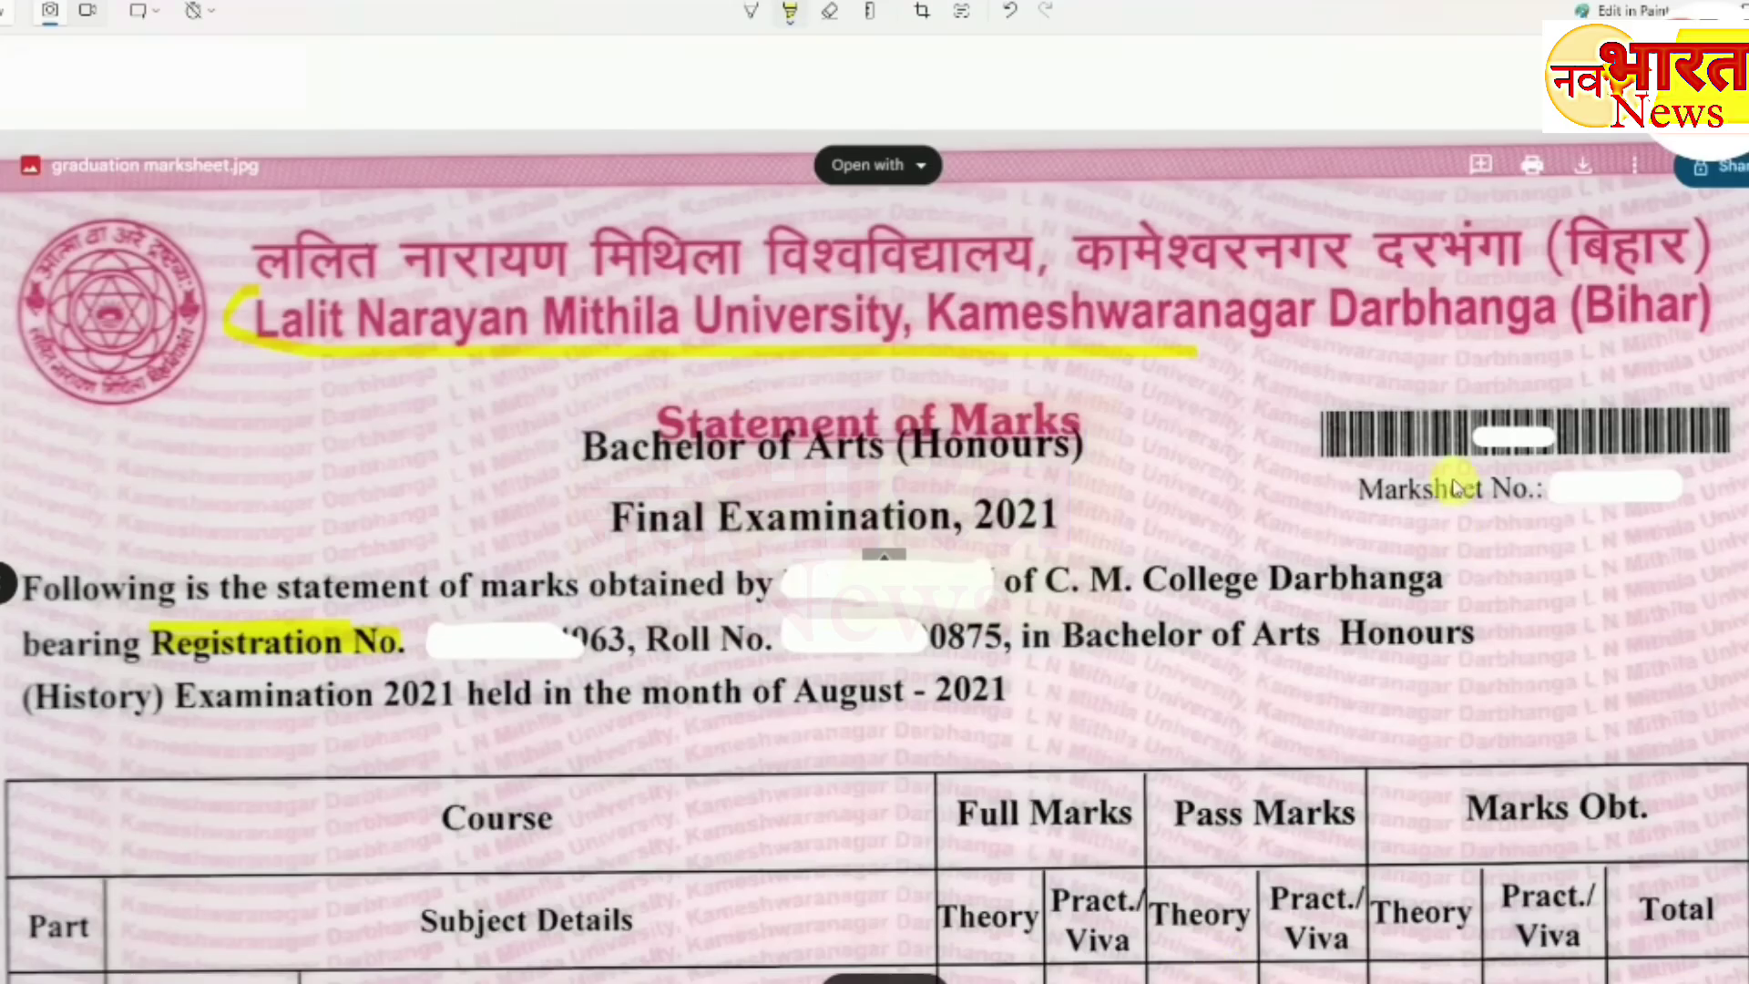
pyautogui.moveTo(1403, 489)
pyautogui.mouseDown()
pyautogui.moveTo(1531, 487)
pyautogui.moveTo(1366, 491)
pyautogui.moveTo(1556, 490)
pyautogui.mouseUp()
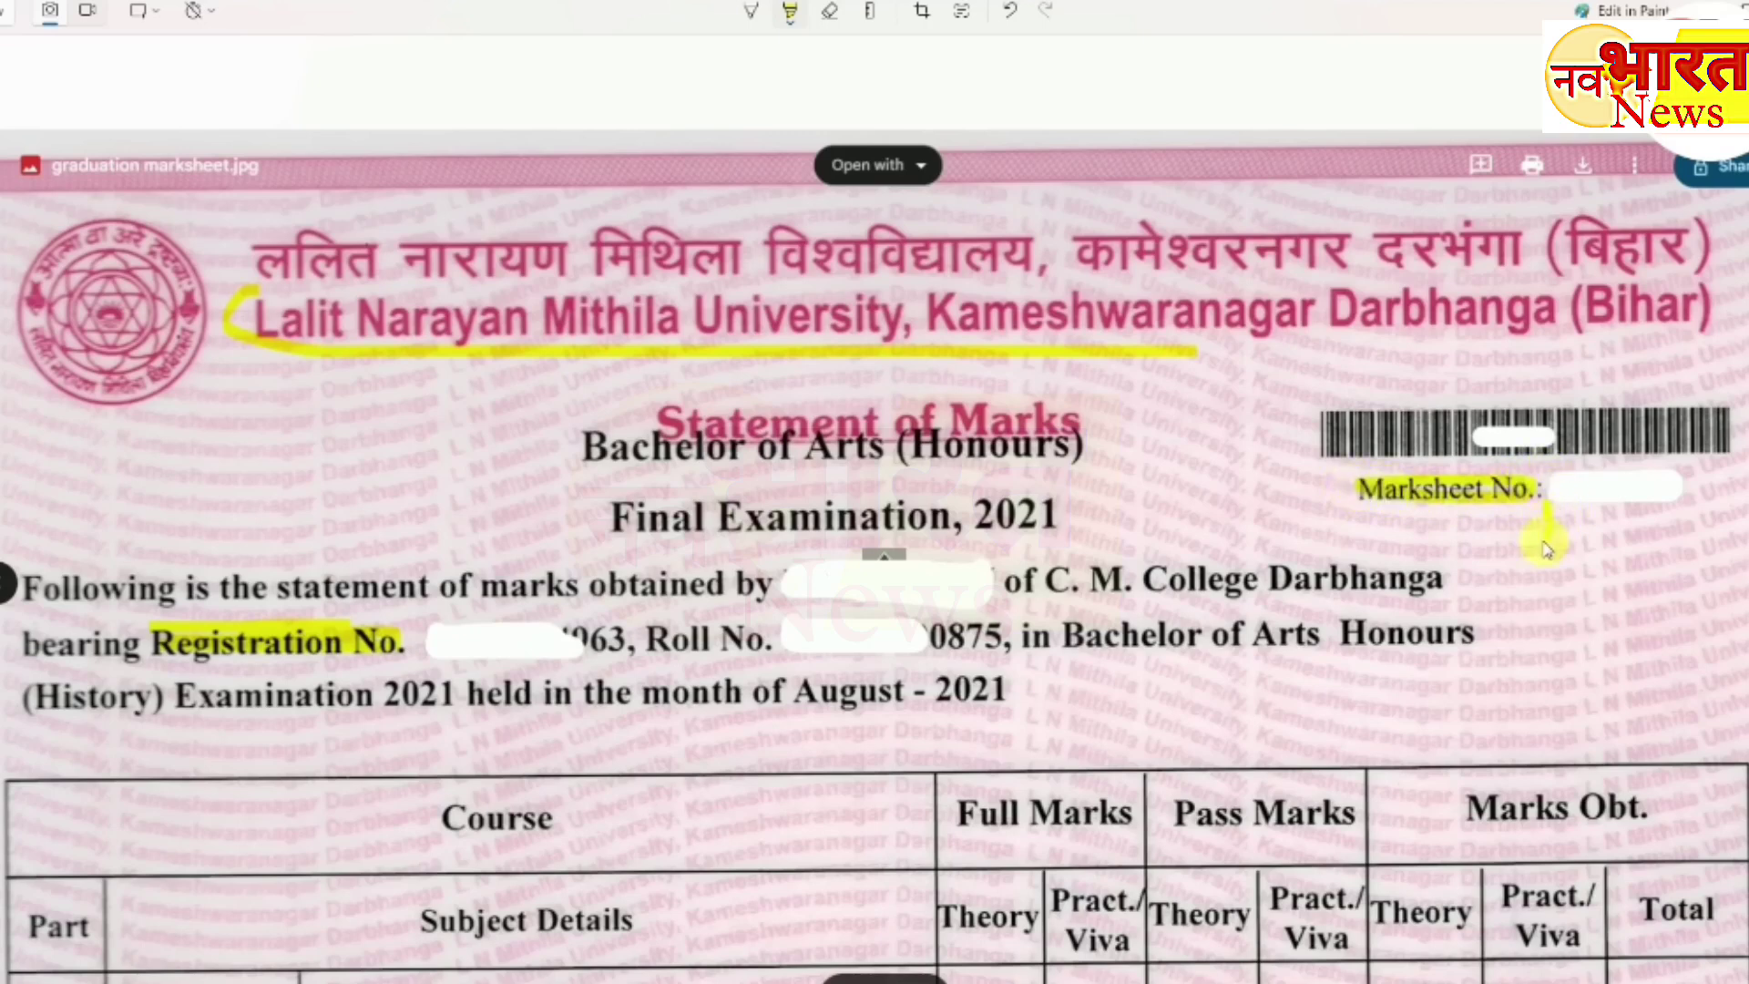
pyautogui.moveTo(1603, 544)
pyautogui.mouseDown()
pyautogui.moveTo(1639, 551)
pyautogui.moveTo(1663, 523)
pyautogui.moveTo(1684, 544)
pyautogui.moveTo(1586, 483)
pyautogui.moveTo(1557, 492)
pyautogui.moveTo(1728, 497)
pyautogui.moveTo(1583, 483)
pyautogui.mouseUp()
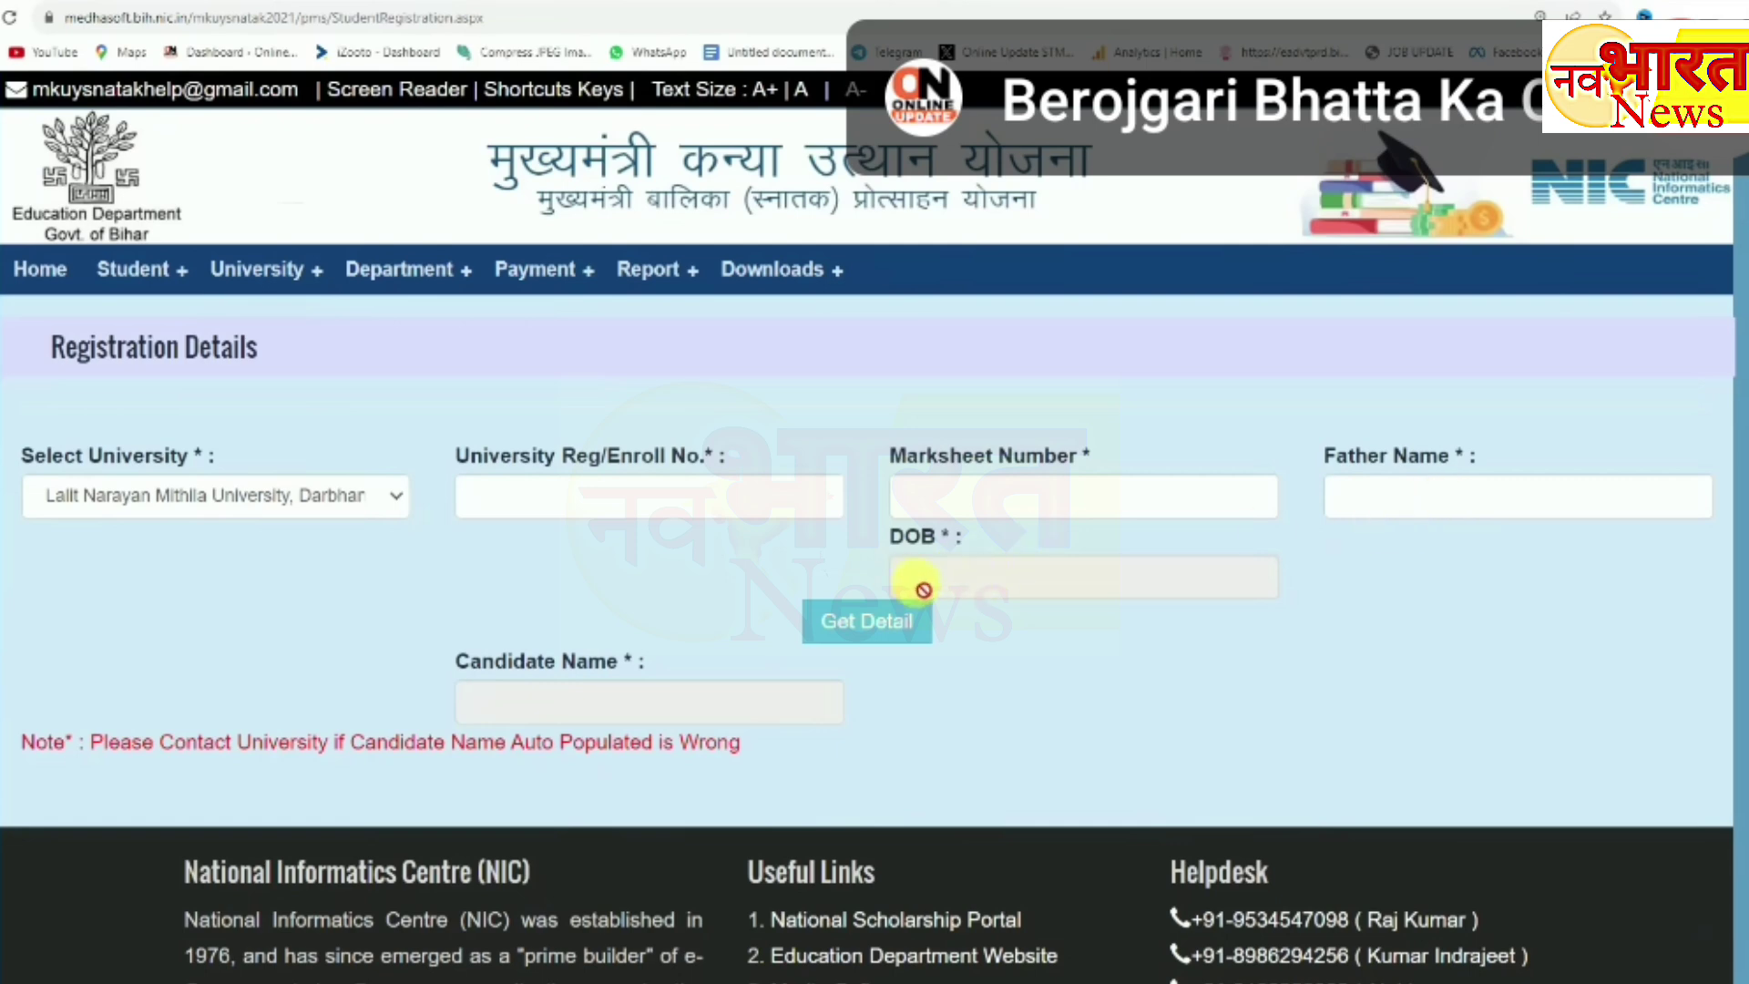
# Step: Choose the student's date of birth in the DOB calendar and fetch the candidate's details from the university record
pyautogui.click(996, 589)
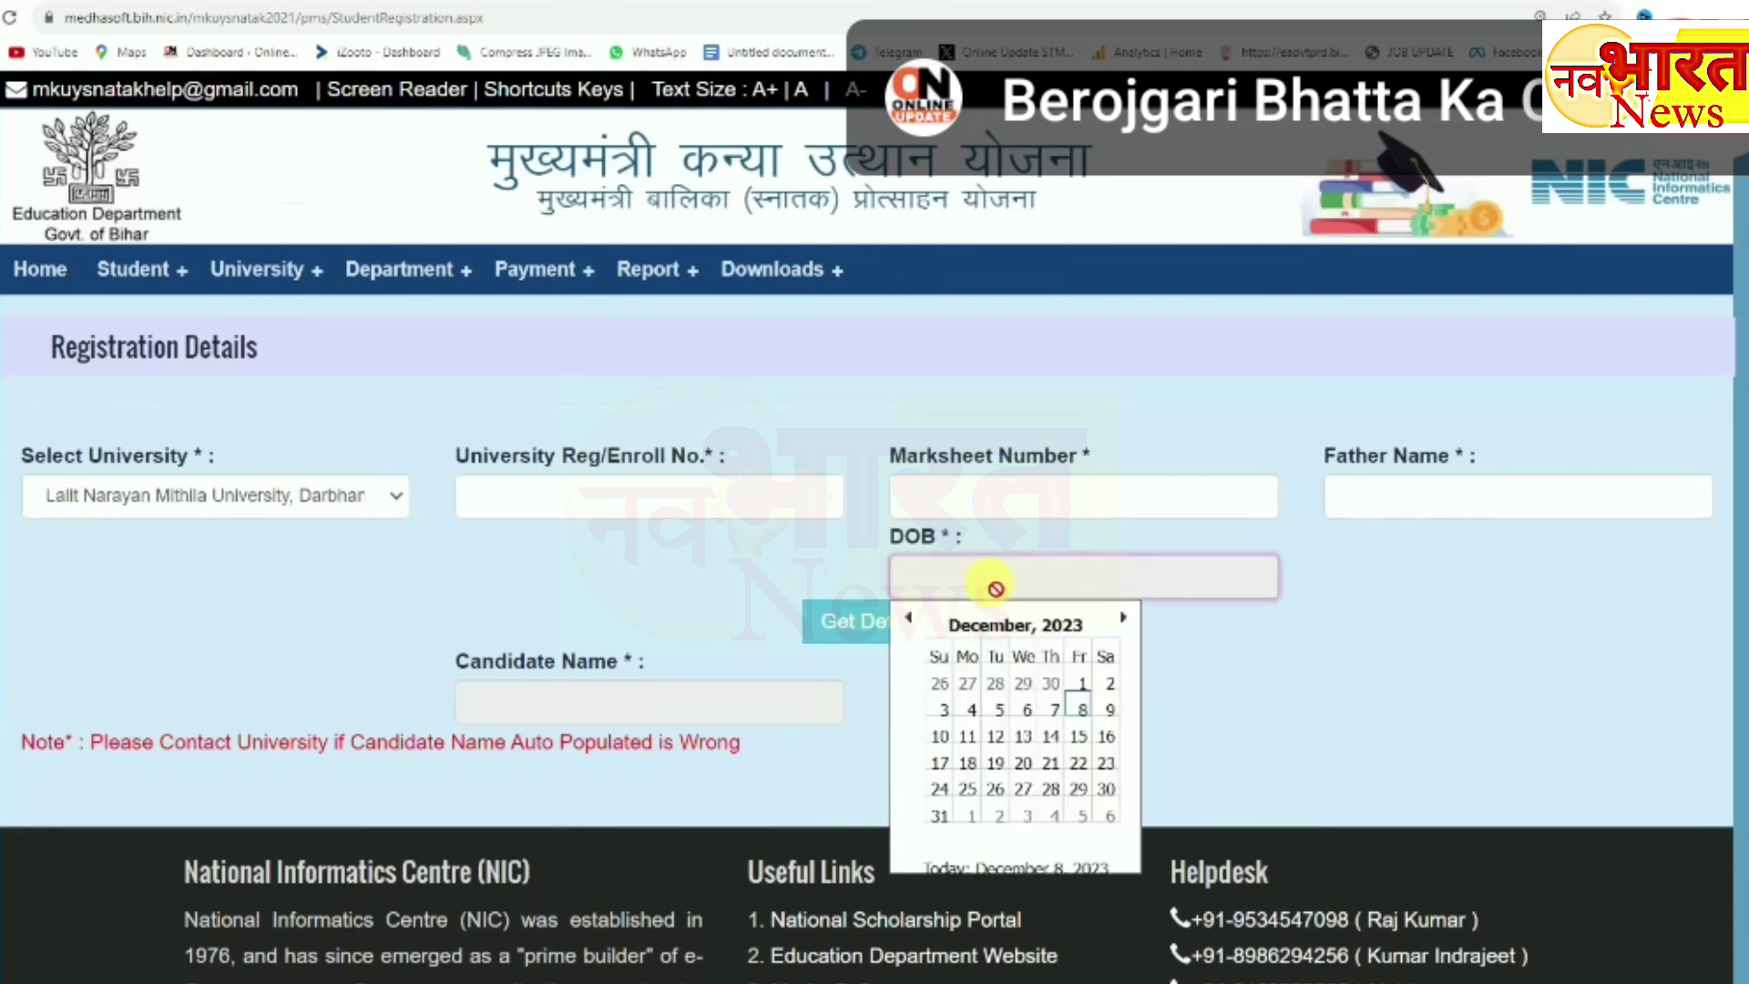
pyautogui.click(1047, 623)
pyautogui.click(1020, 627)
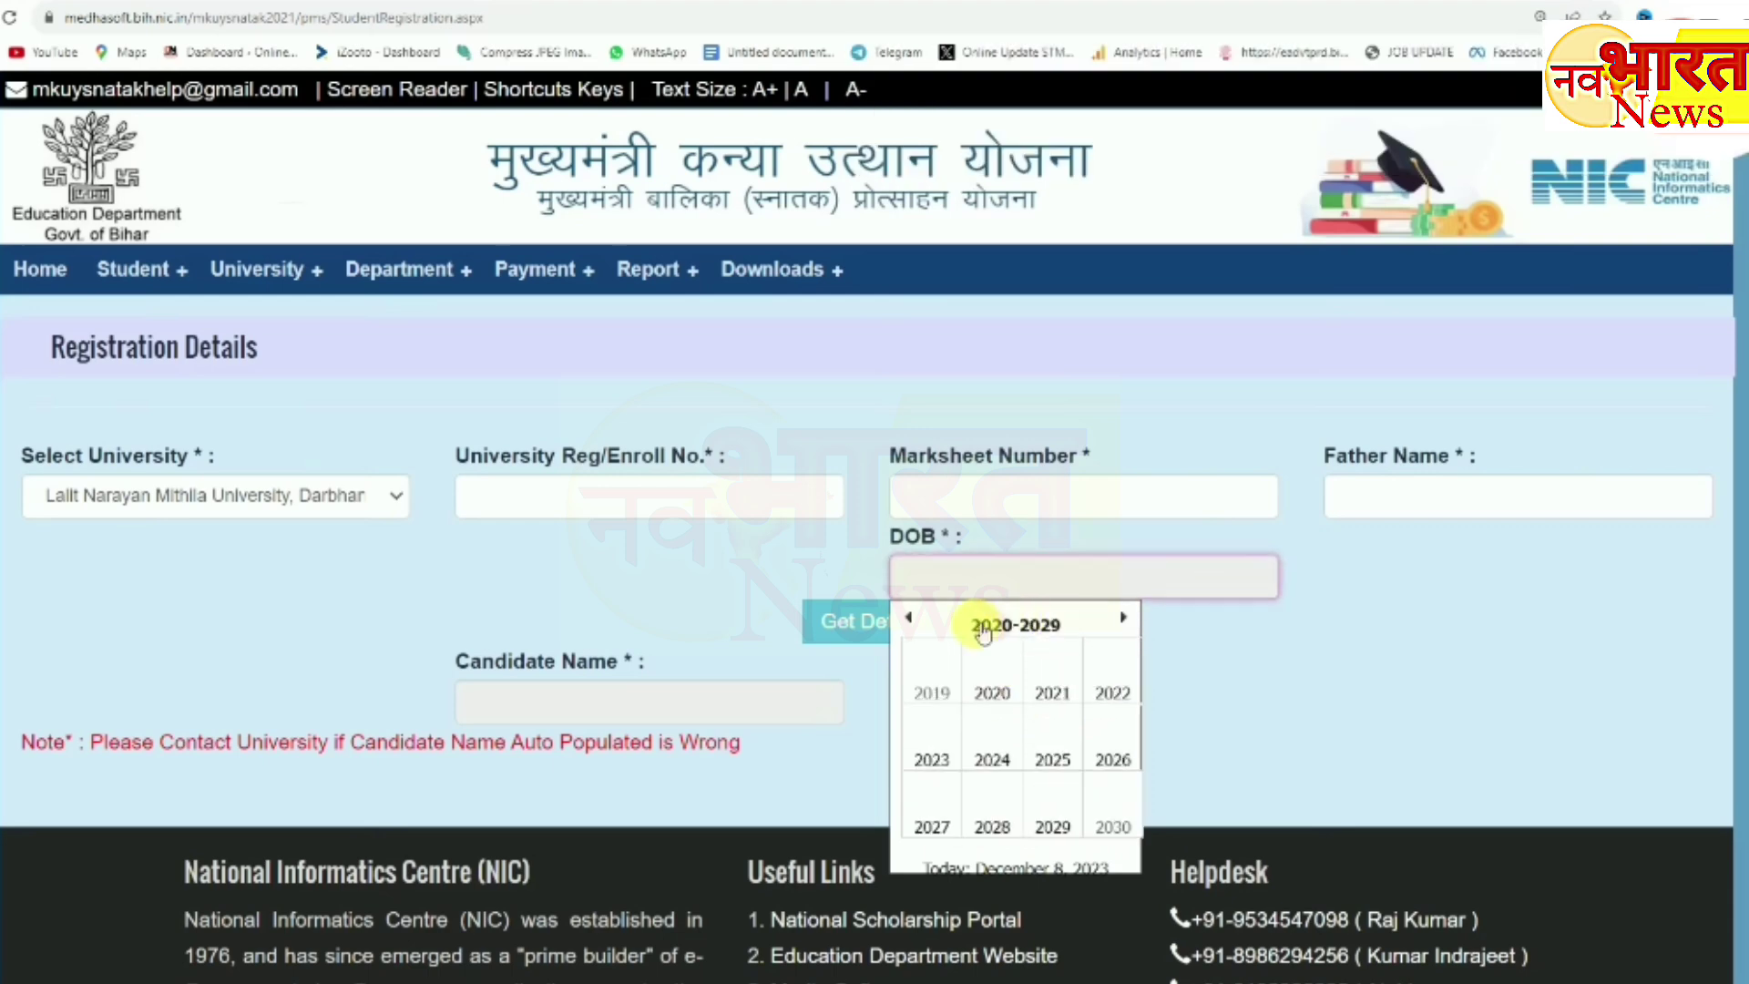
pyautogui.click(913, 619)
pyautogui.click(912, 619)
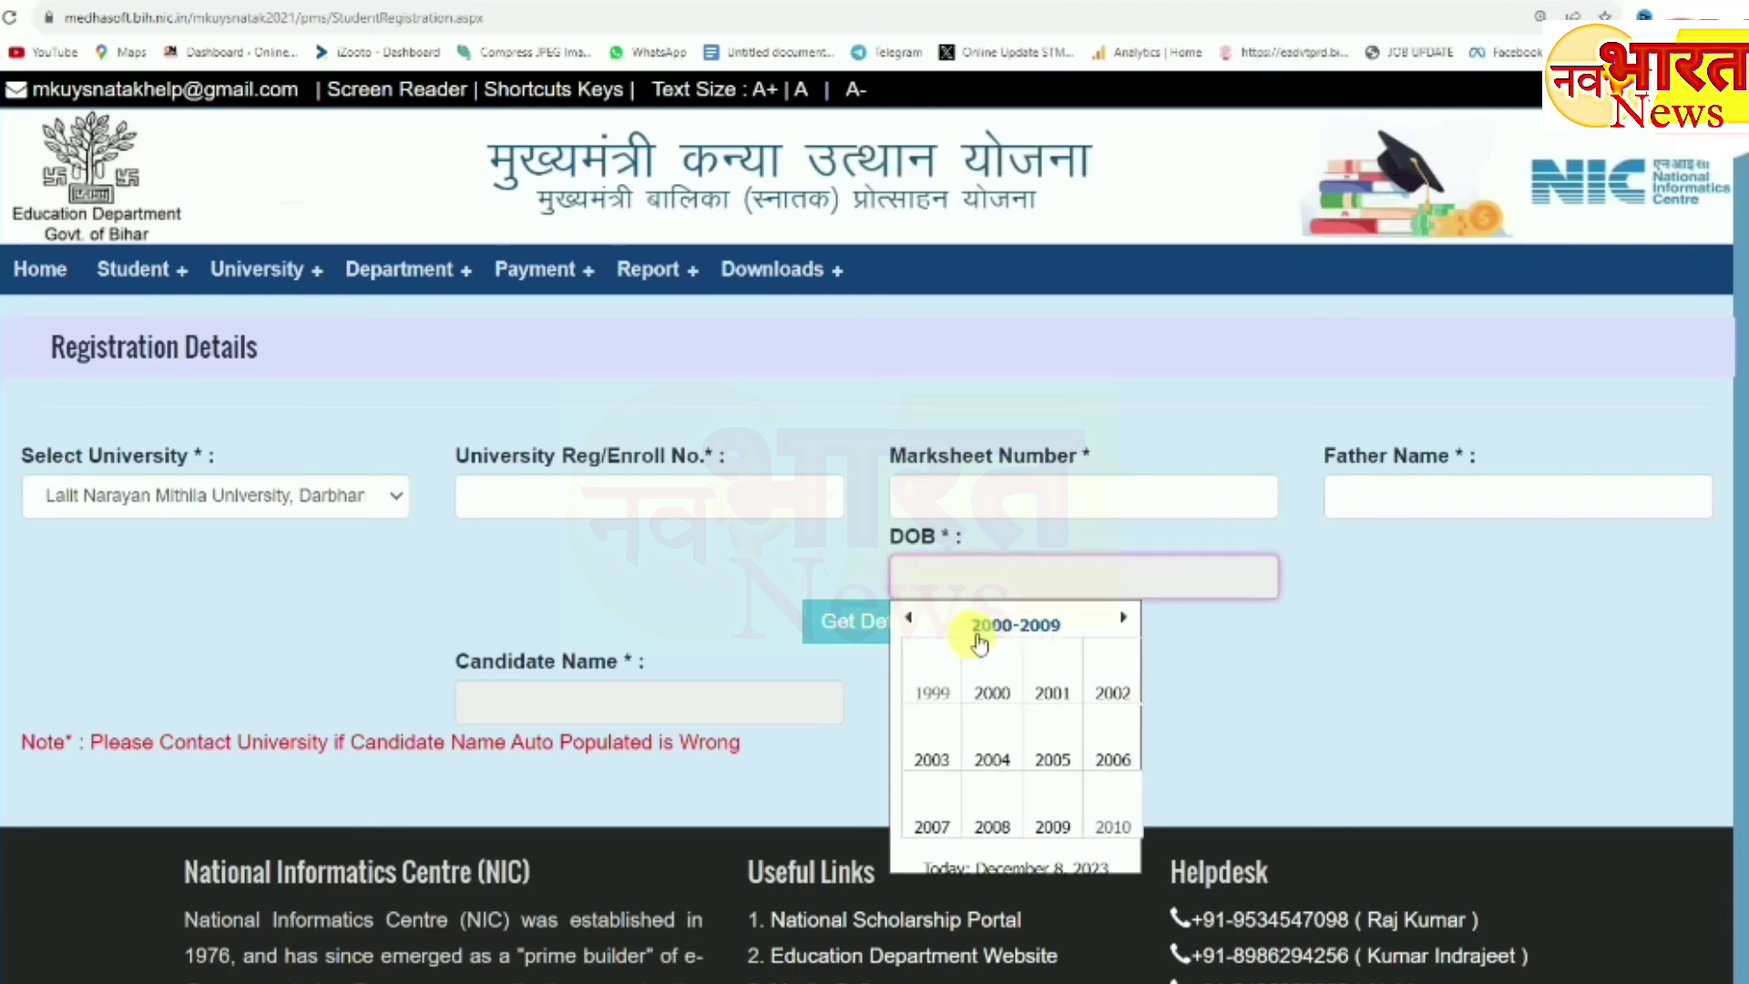
pyautogui.click(992, 691)
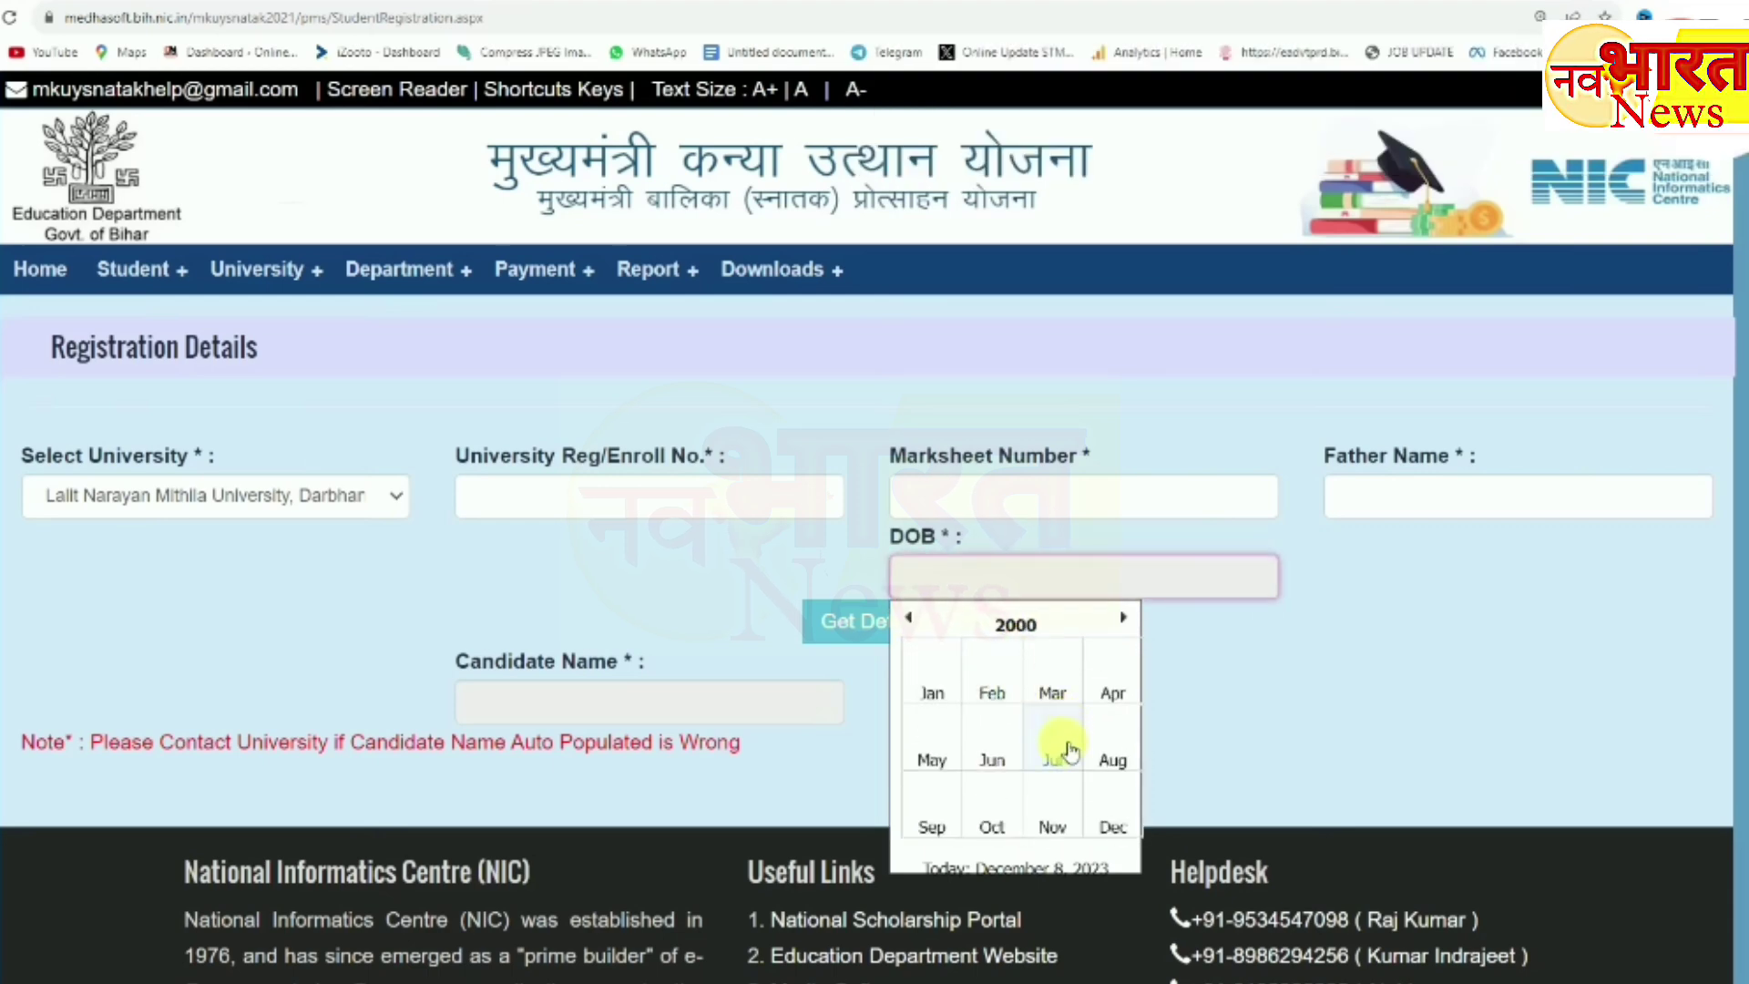
pyautogui.click(992, 762)
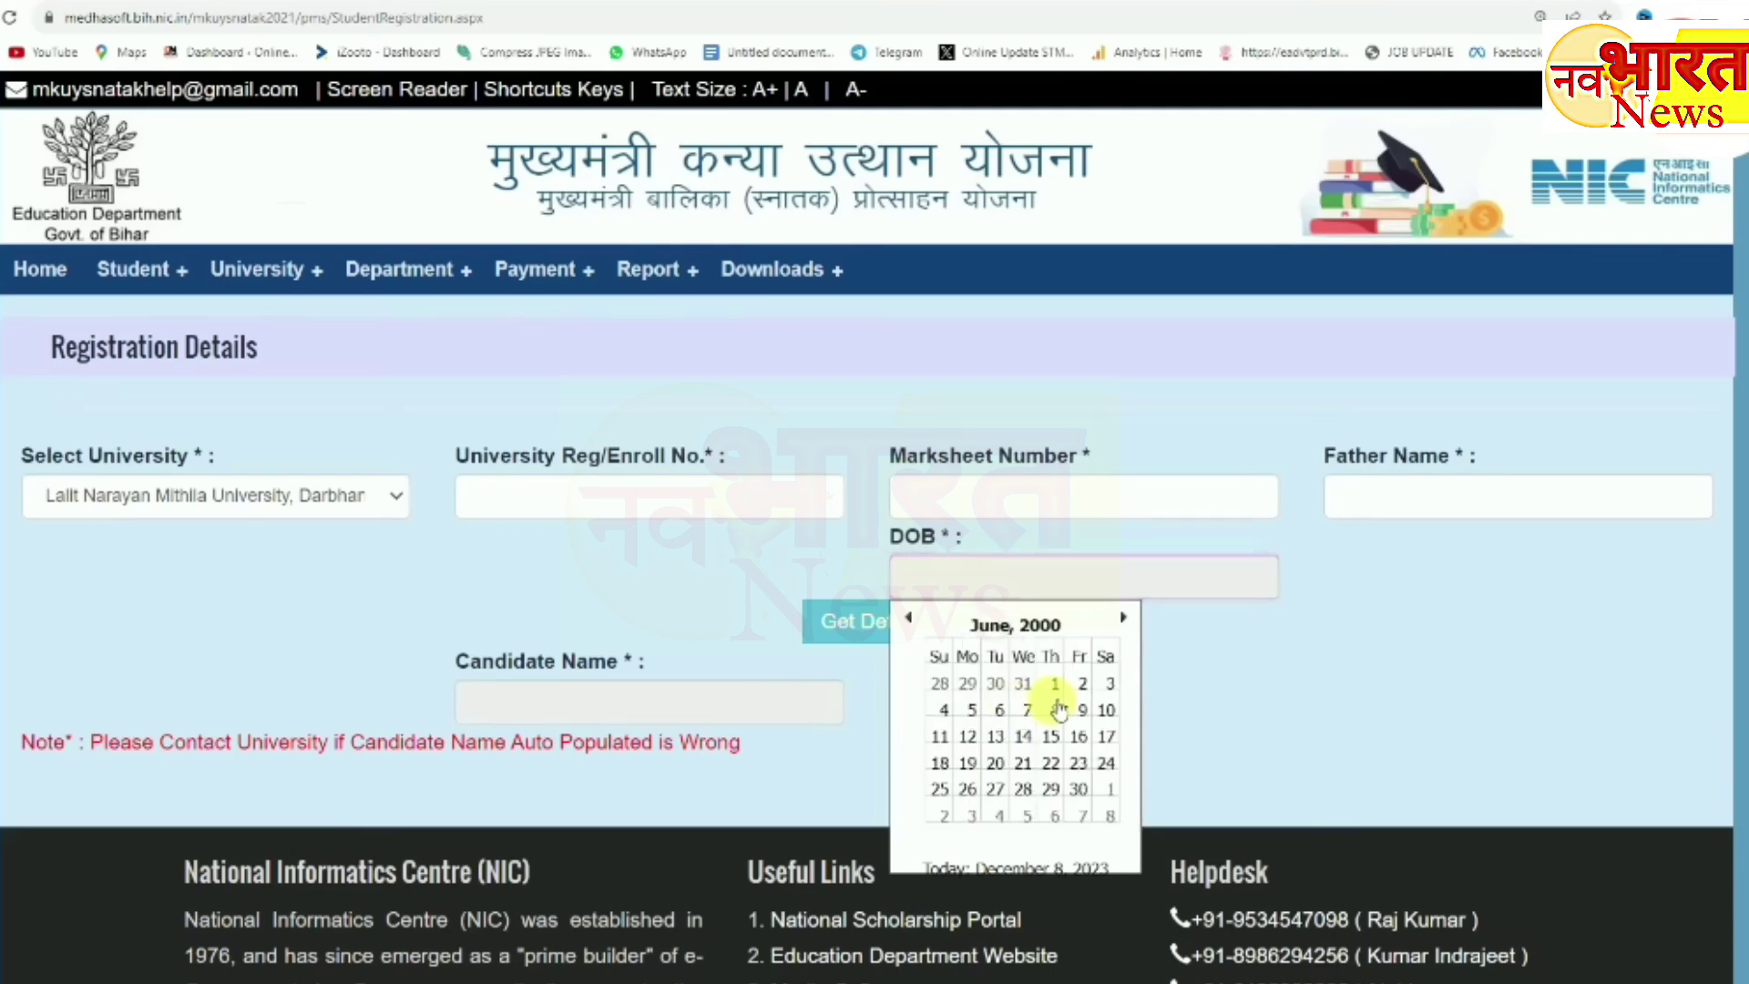
pyautogui.click(1055, 710)
pyautogui.click(879, 615)
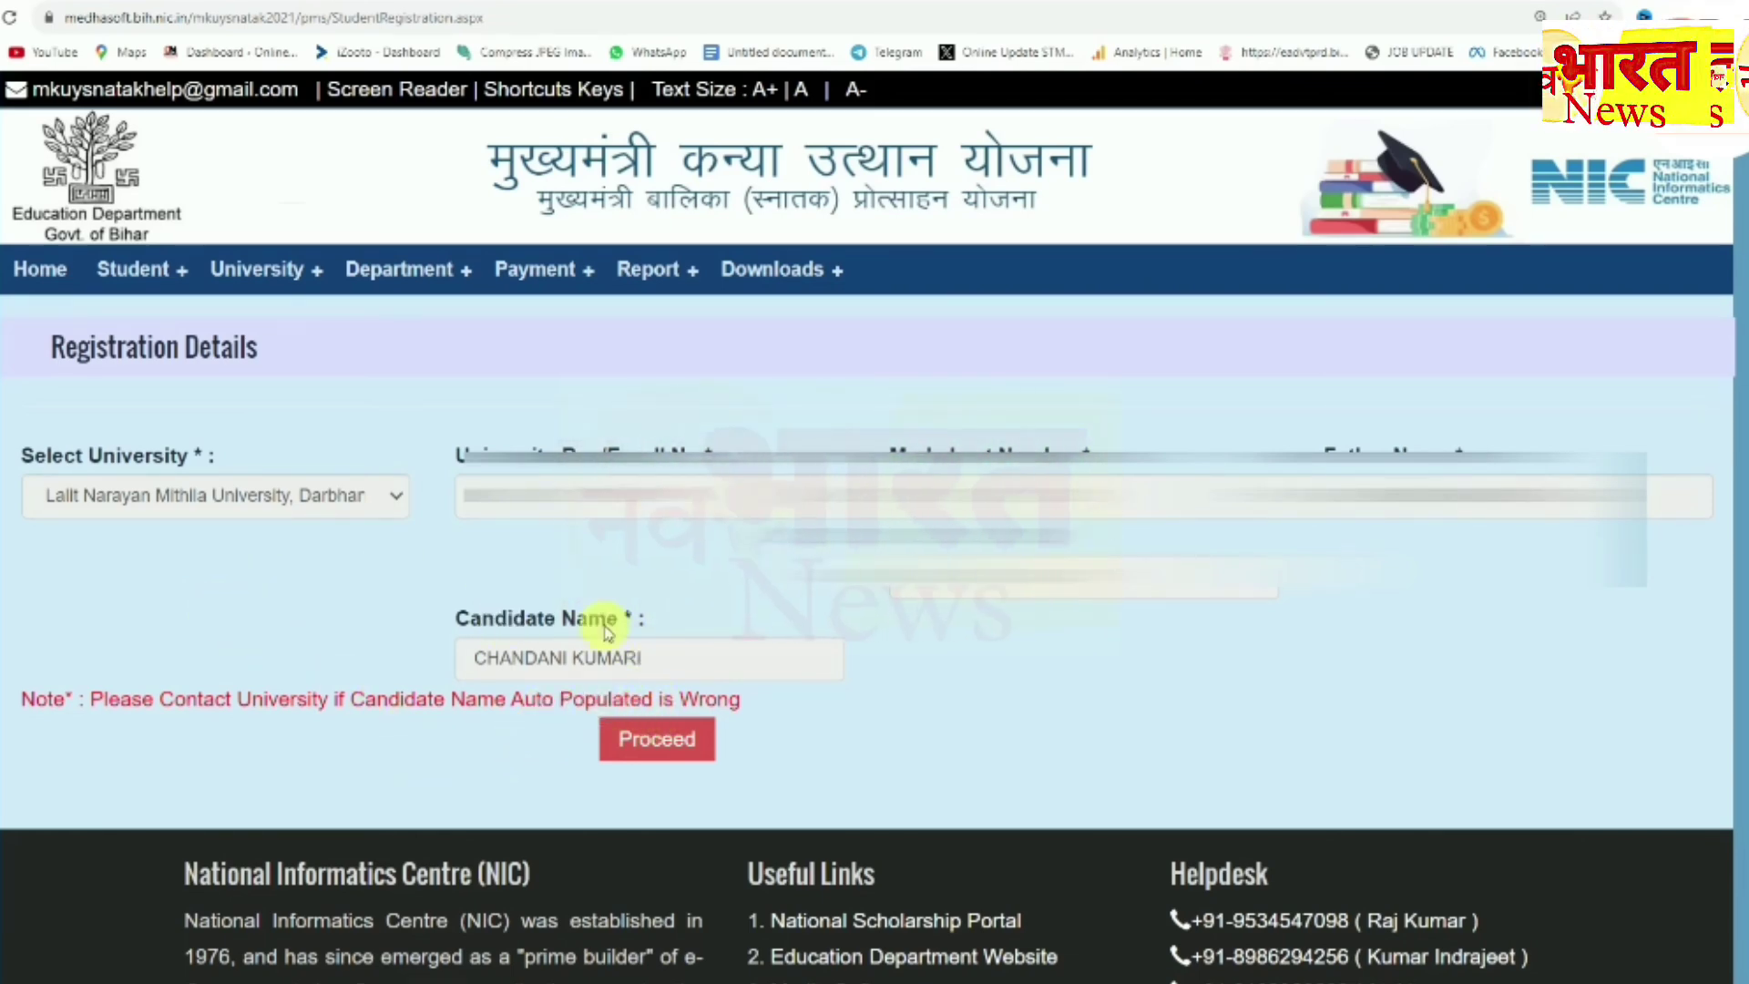
# Step: Proceed with the fetched candidate details, set the address district to SITAMARHI, and look through its block choices
pyautogui.click(667, 745)
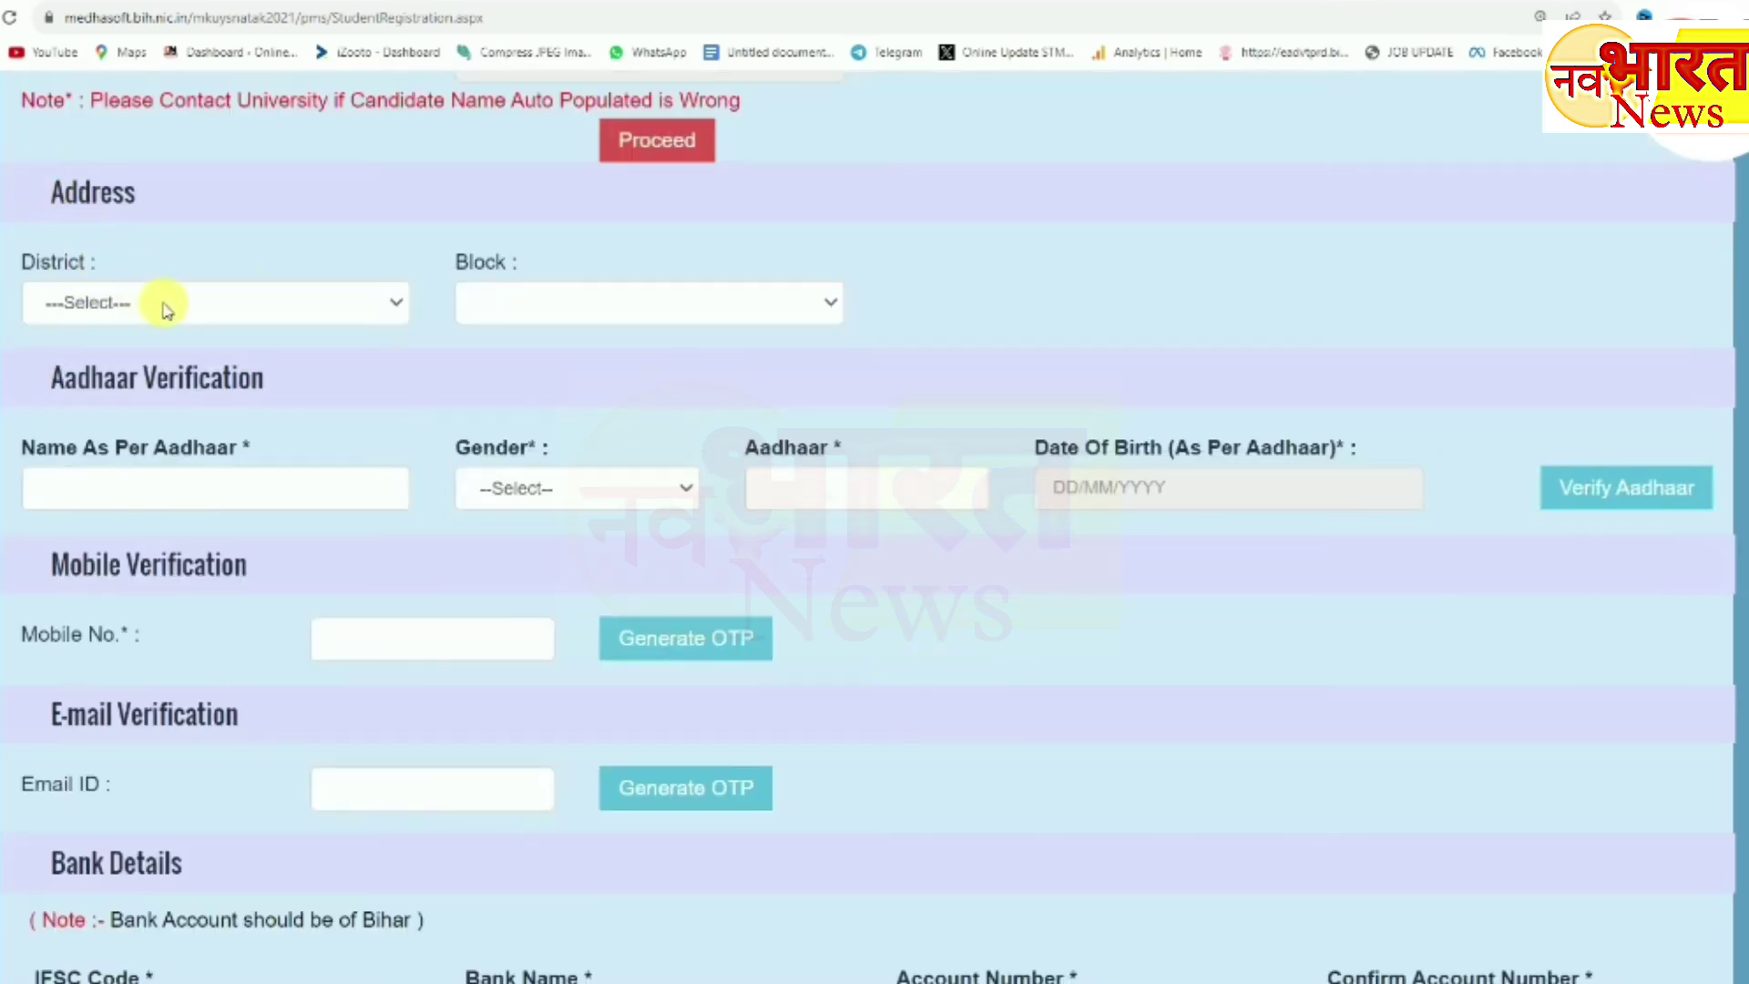
pyautogui.click(164, 309)
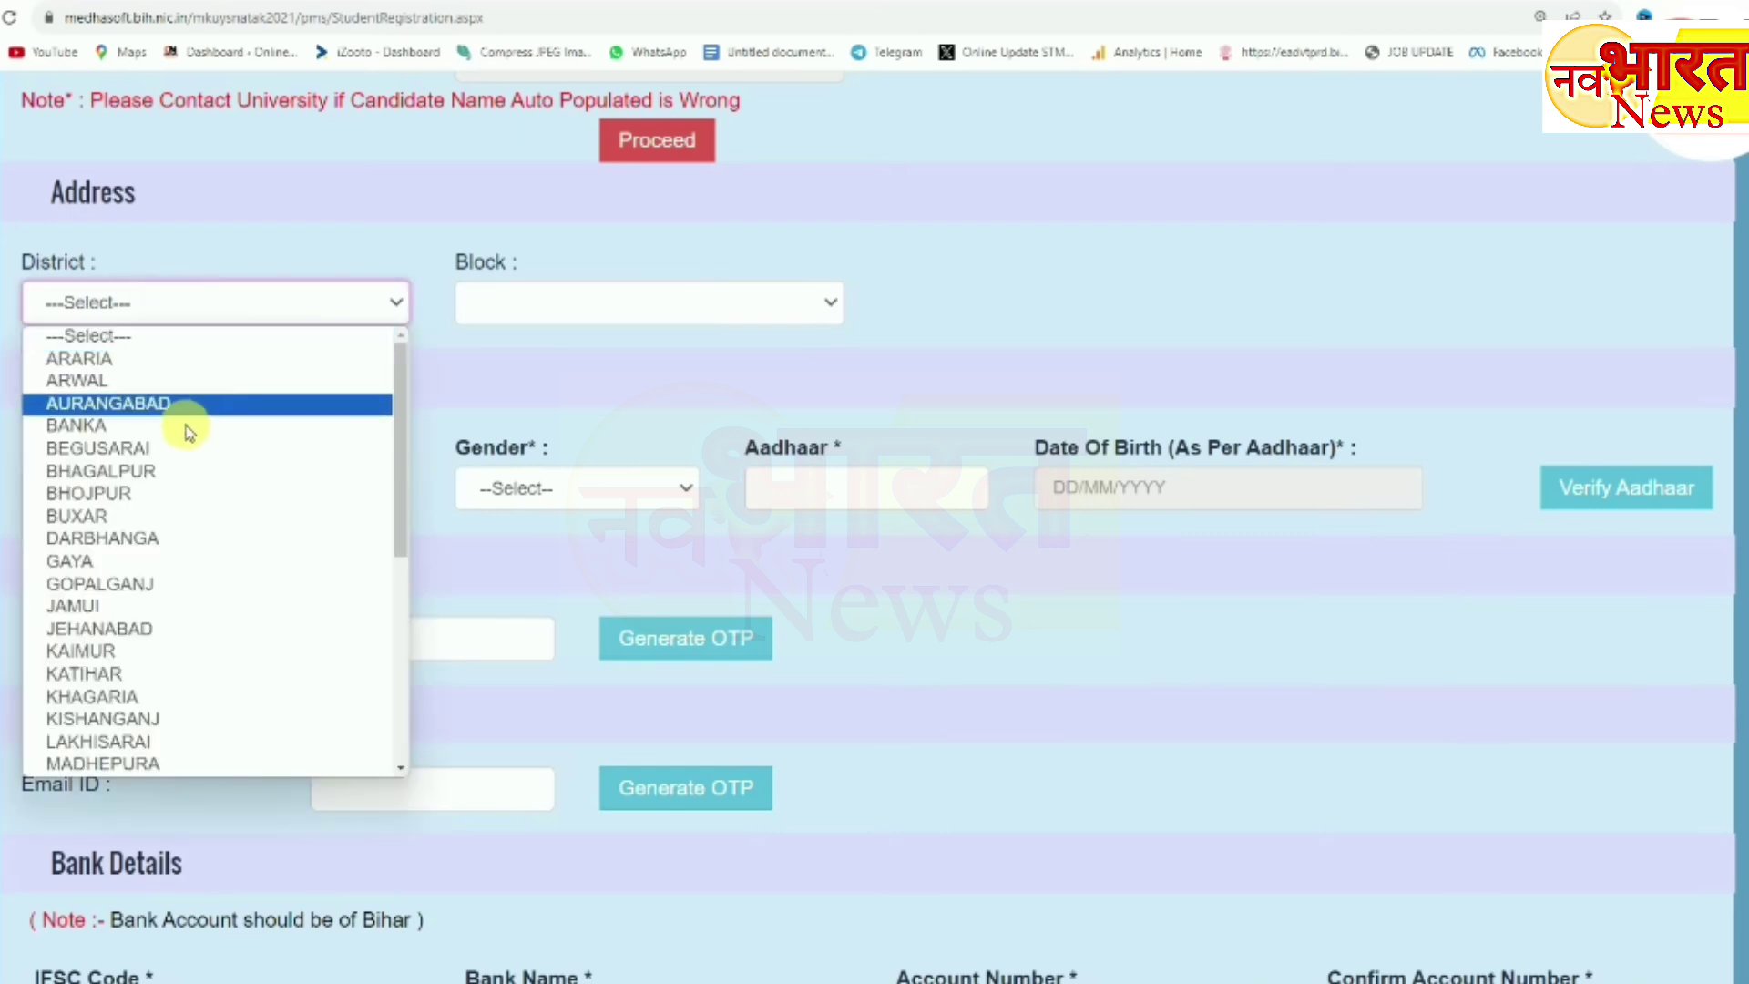
pyautogui.scroll(-5, 210, 533)
pyautogui.scroll(-1, 210, 538)
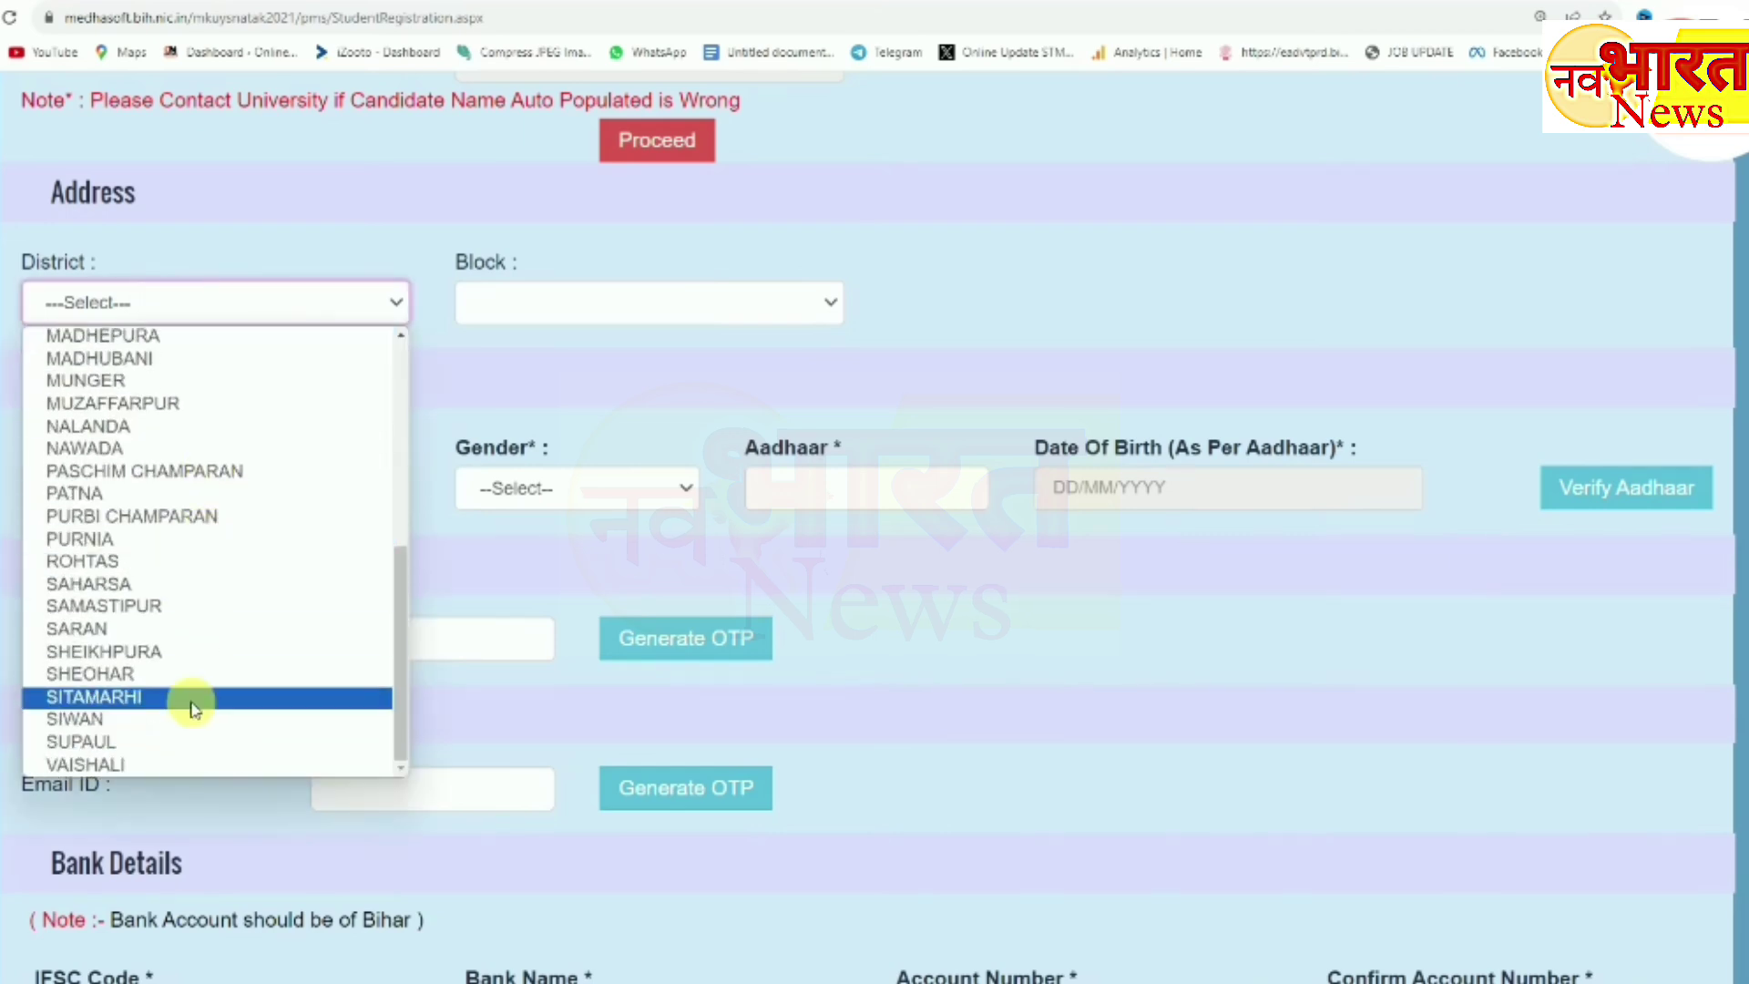
pyautogui.click(191, 709)
pyautogui.click(638, 303)
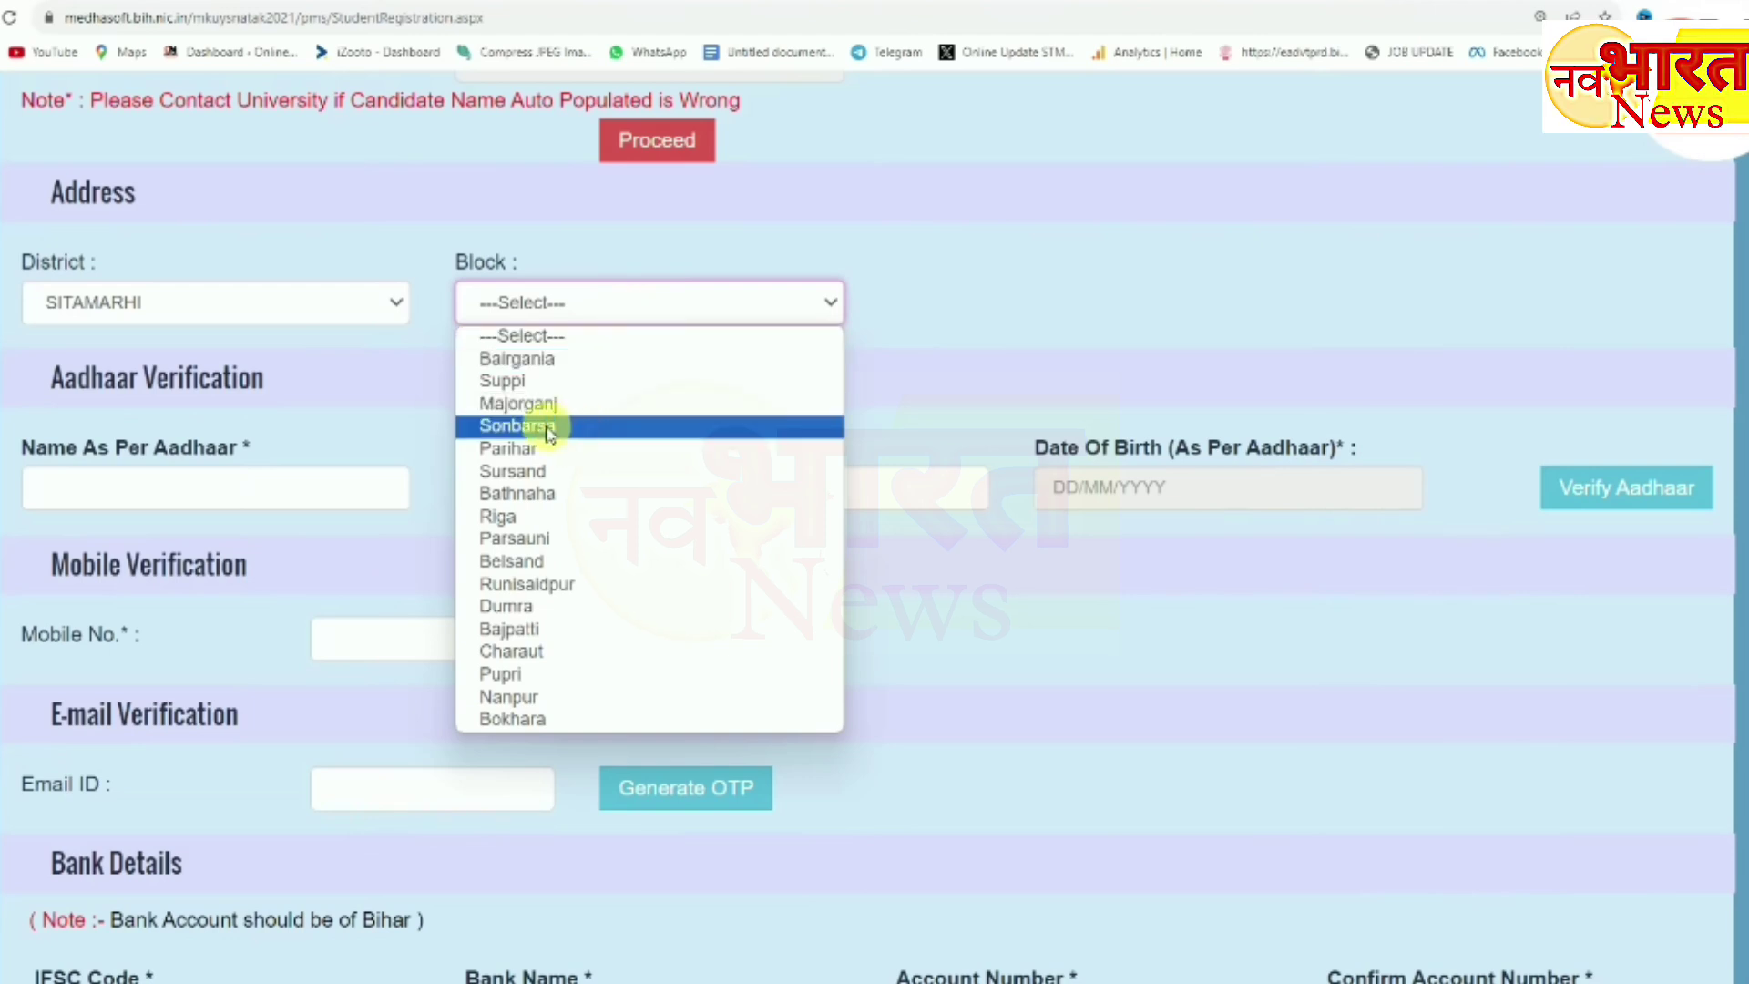
pyautogui.click(1043, 236)
pyautogui.click(1043, 237)
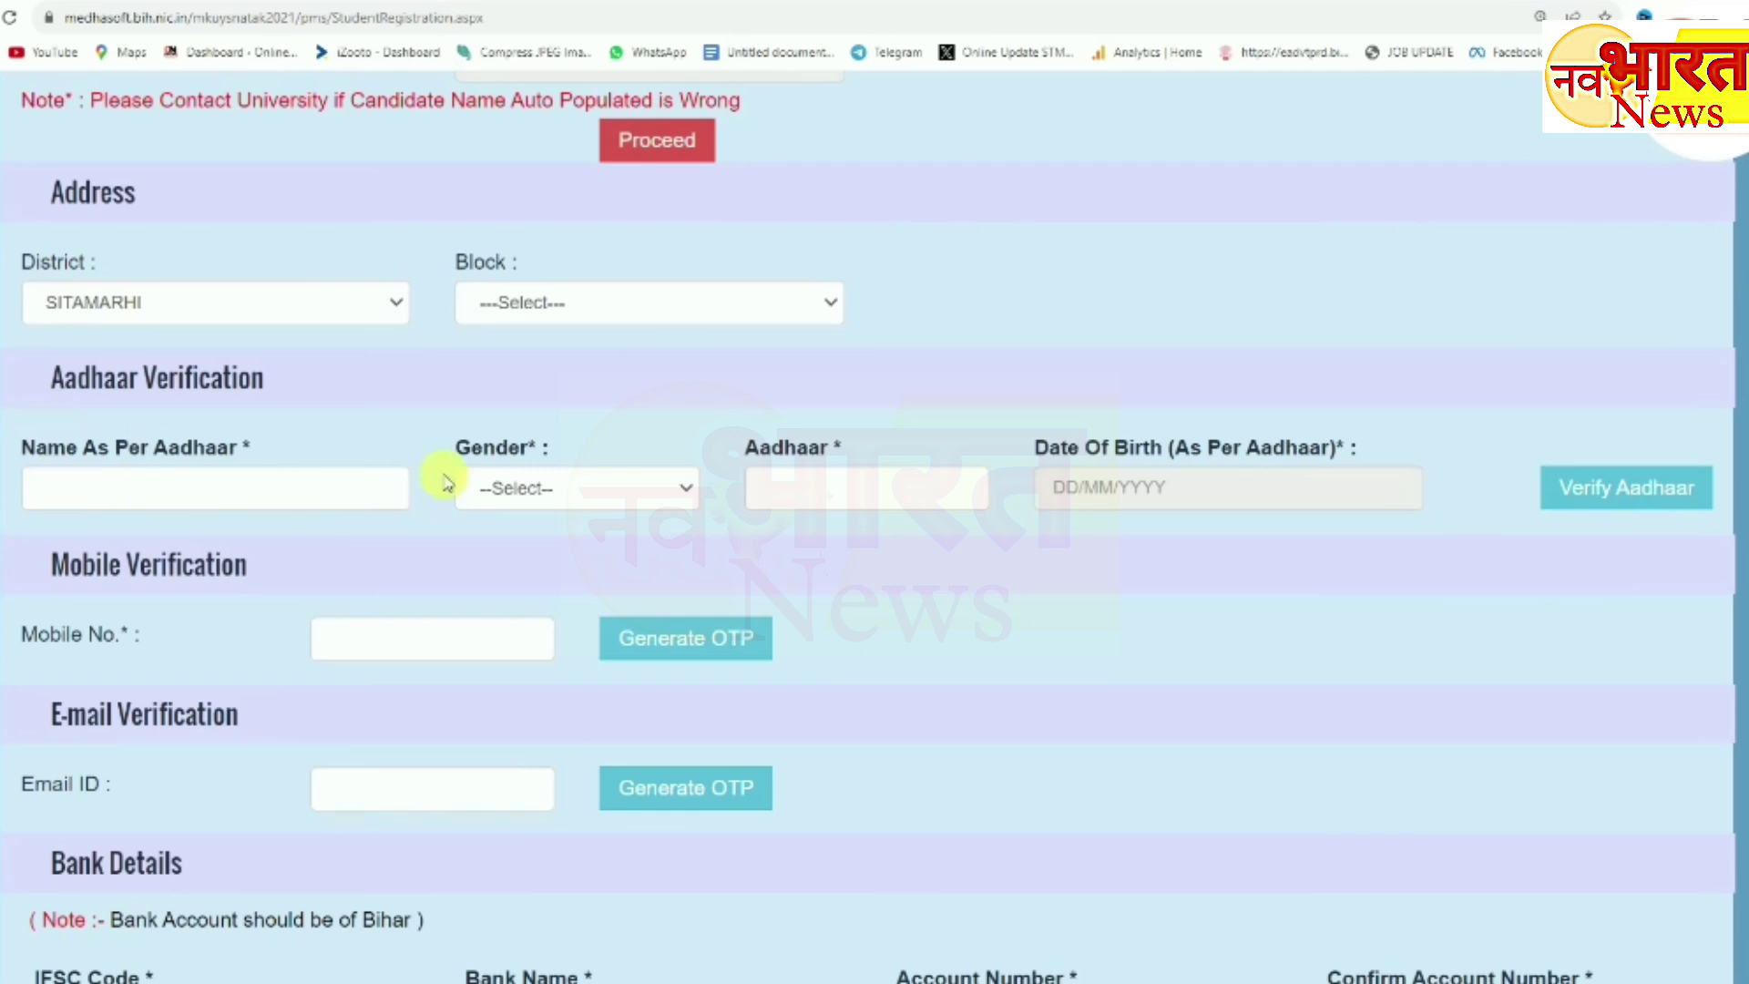
pyautogui.click(521, 483)
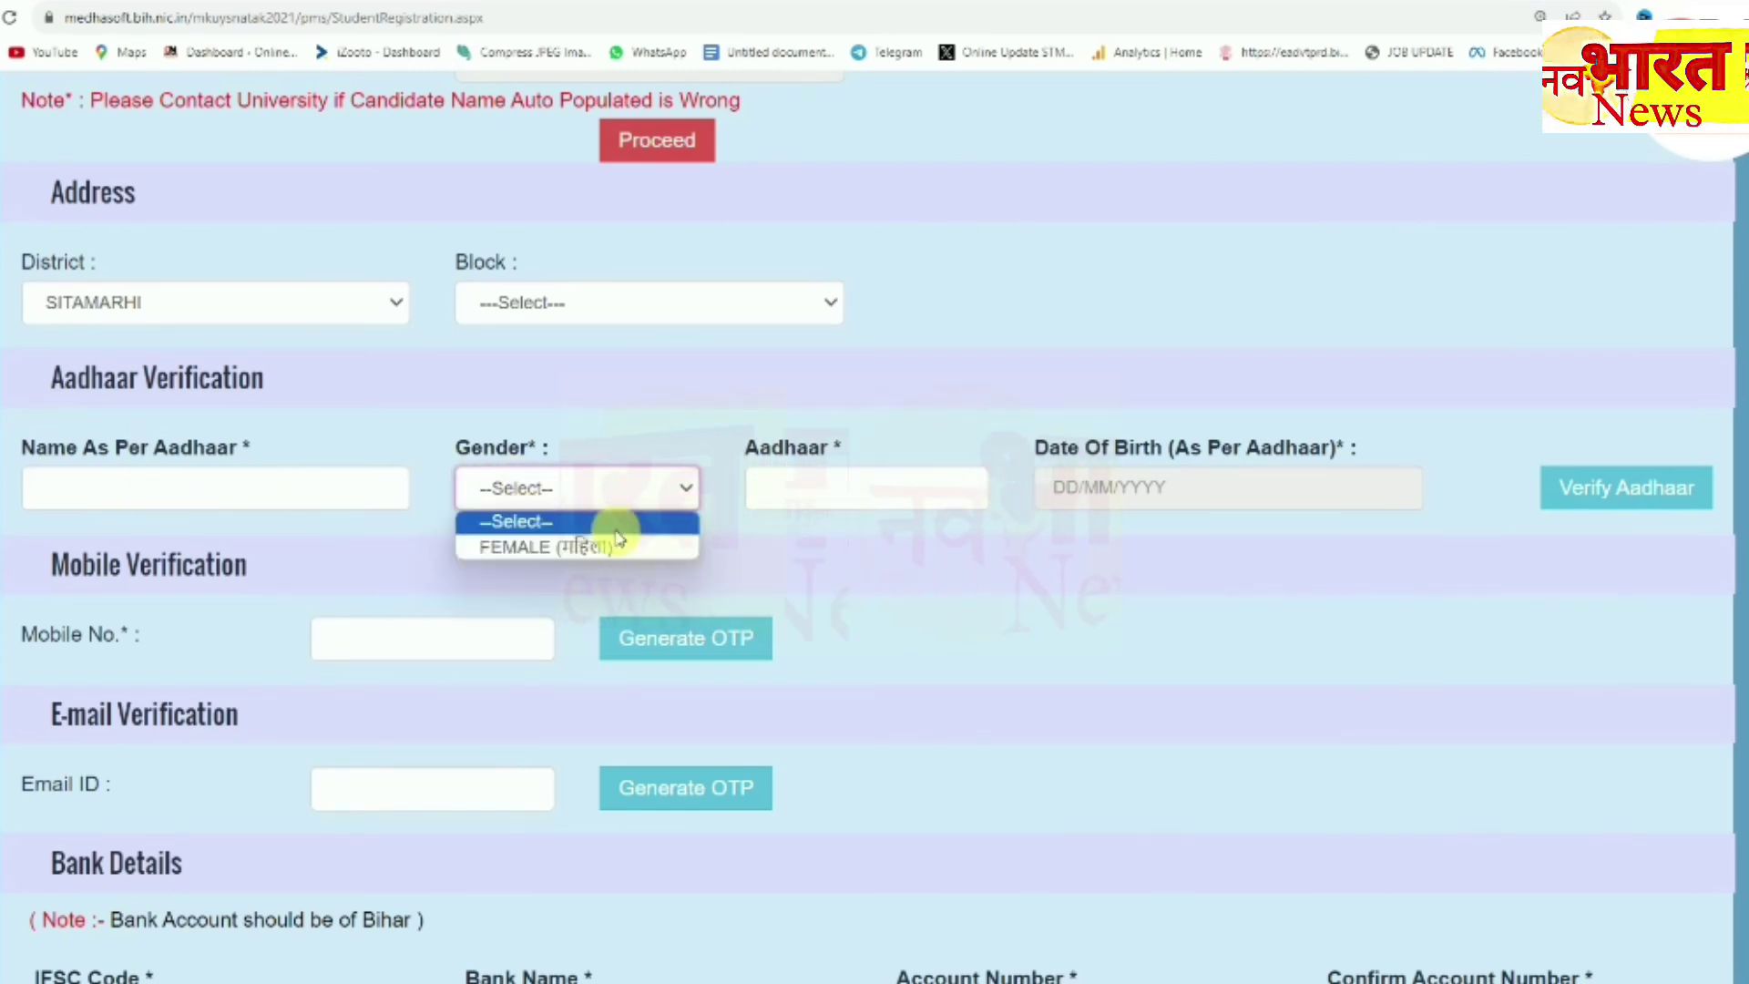
pyautogui.click(605, 440)
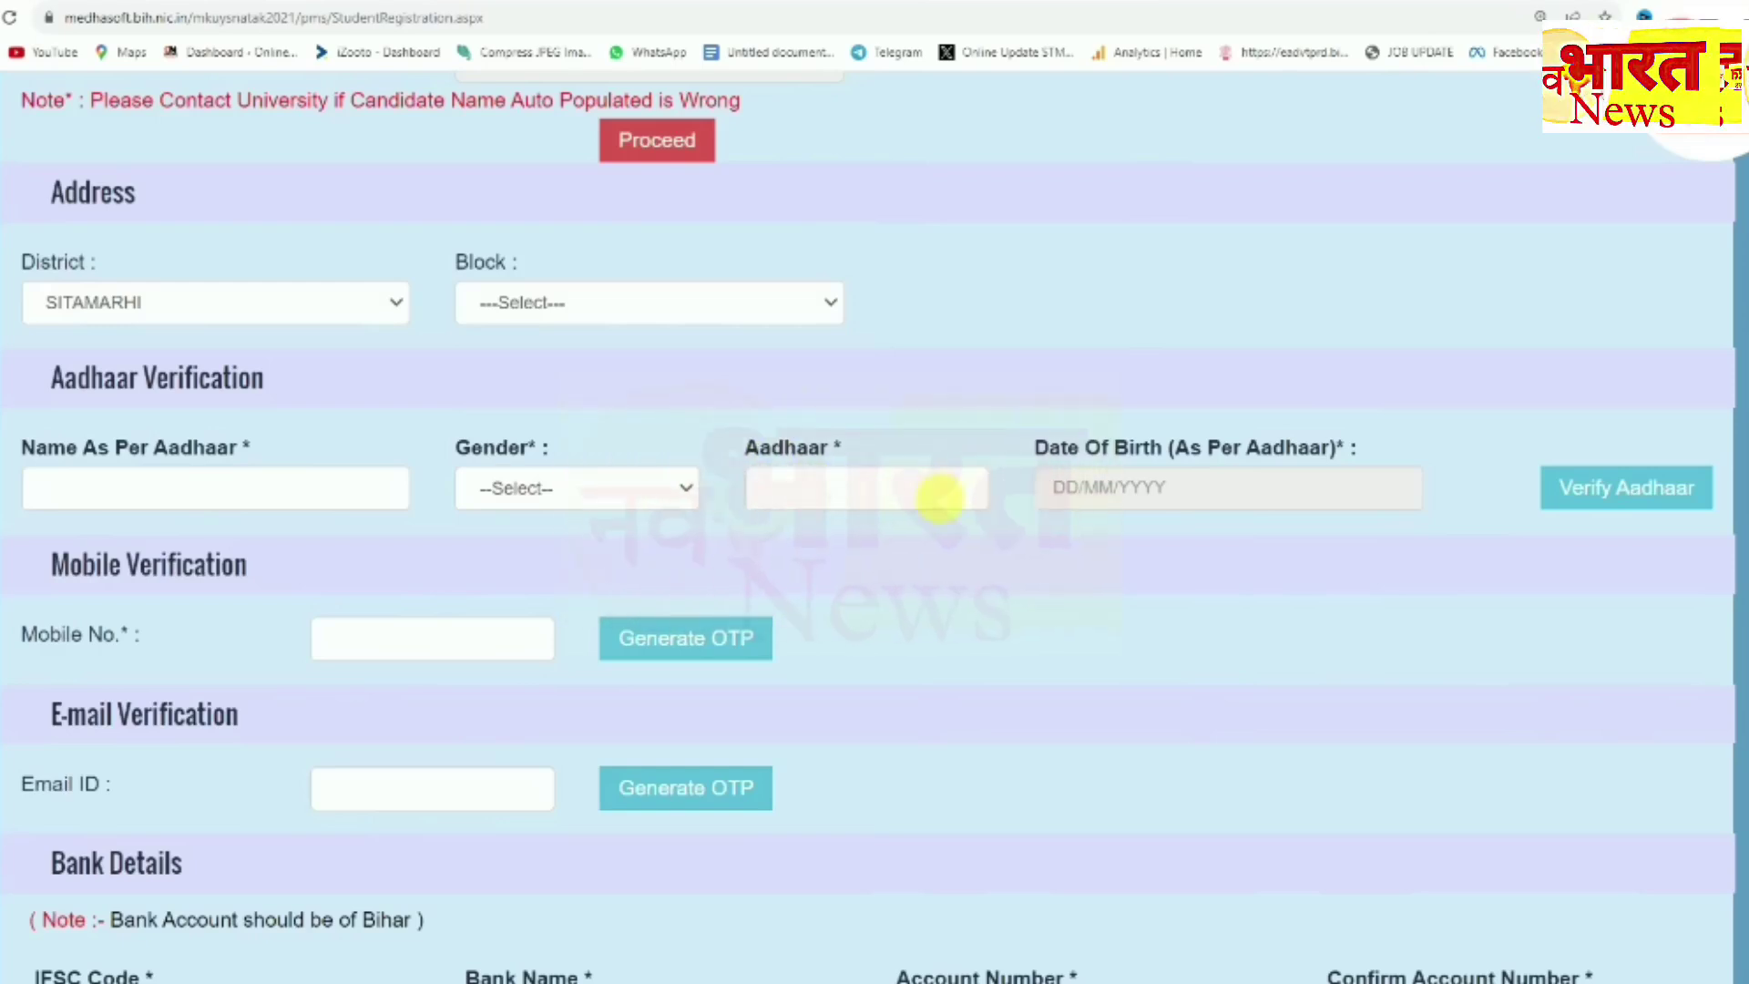
pyautogui.click(1081, 492)
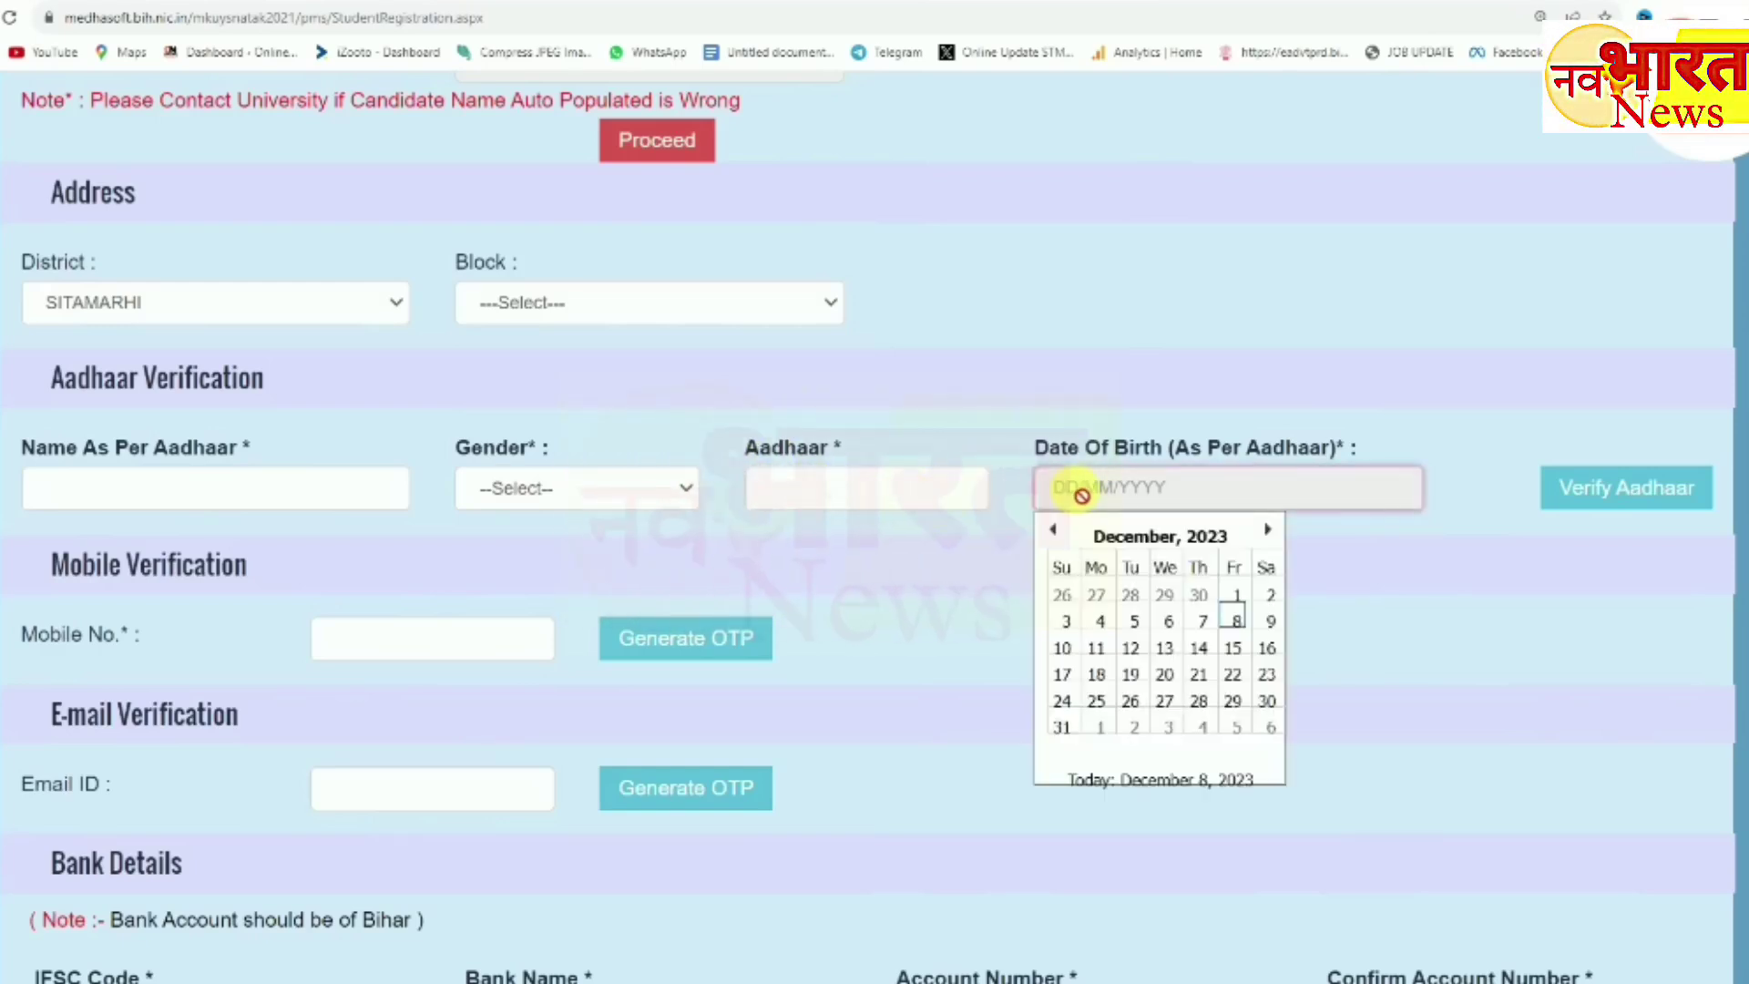
pyautogui.click(1185, 538)
pyautogui.click(1175, 537)
pyautogui.click(1054, 532)
pyautogui.click(1055, 536)
pyautogui.click(1196, 596)
pyautogui.click(1255, 603)
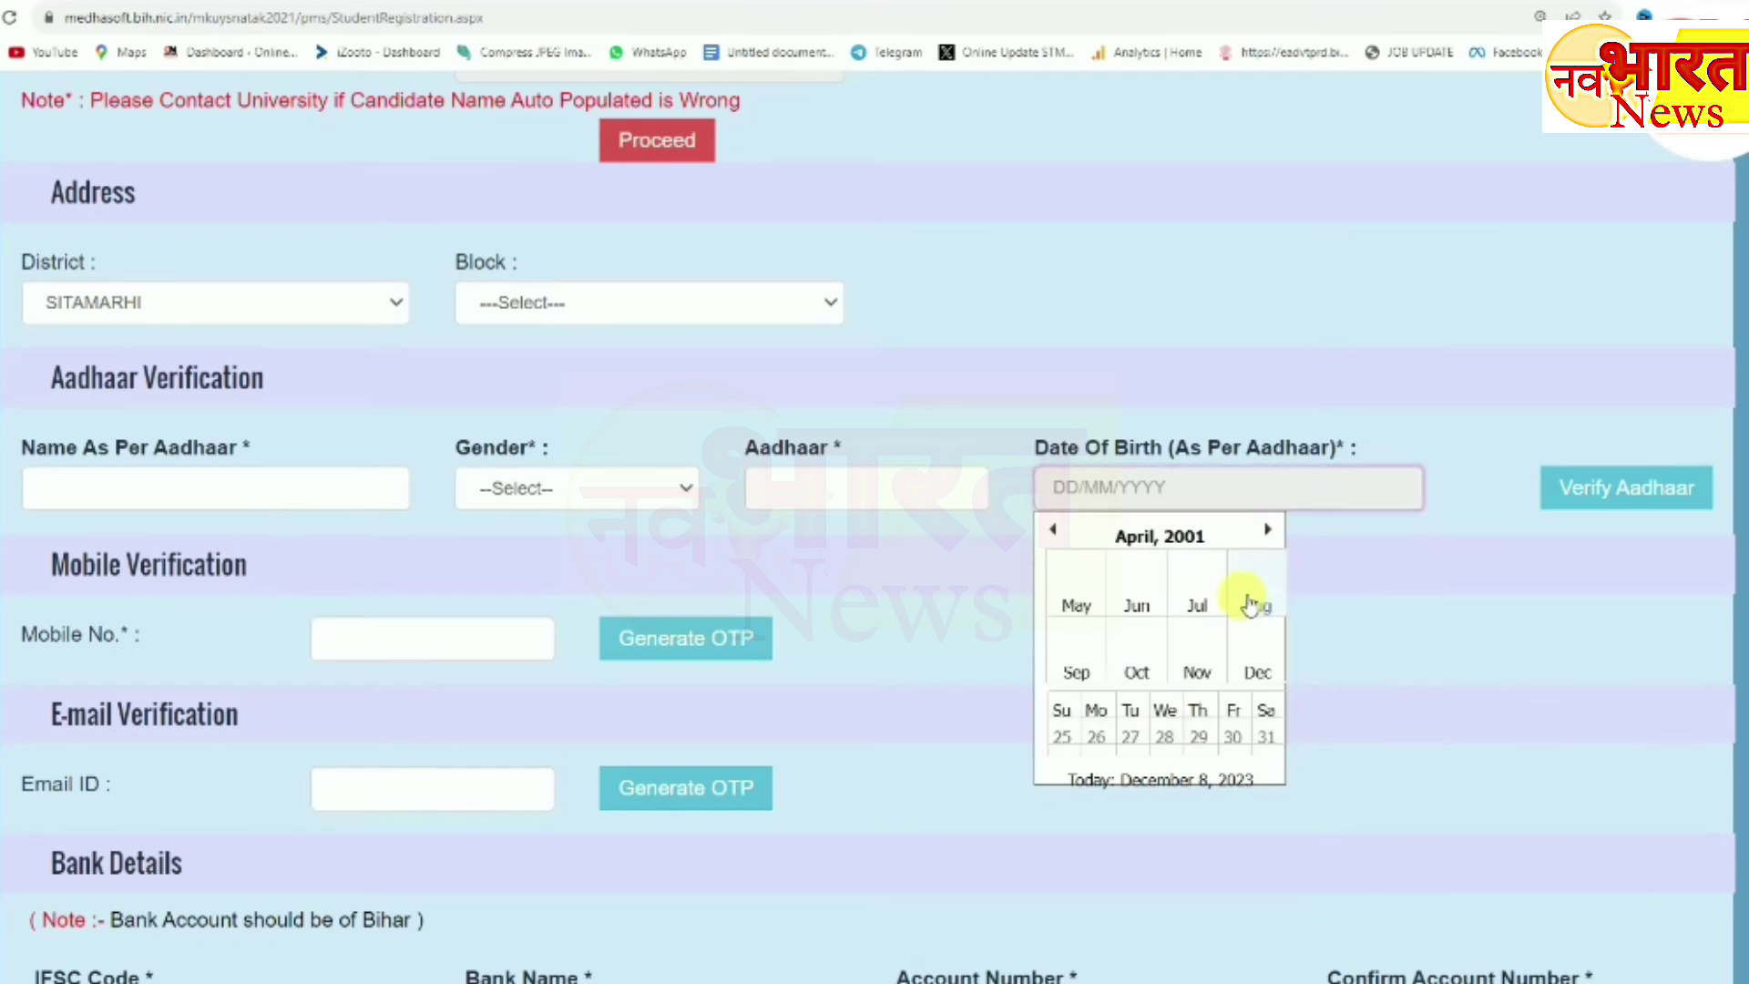
pyautogui.click(1009, 495)
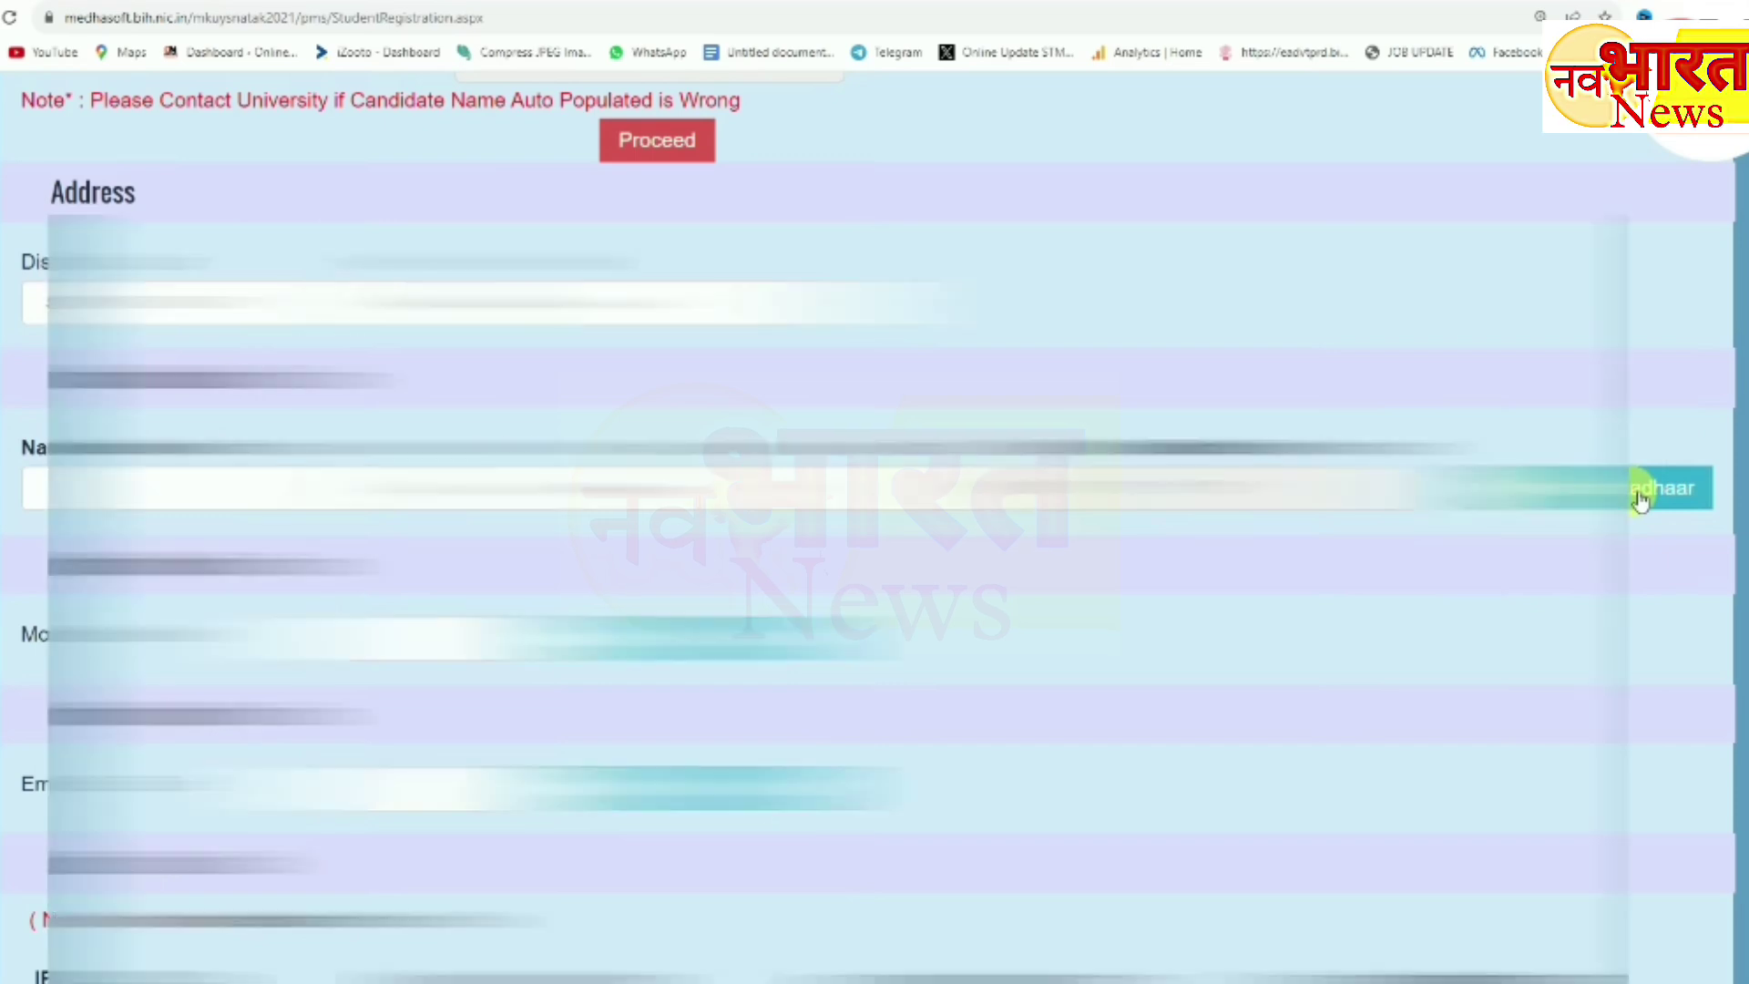
# Step: Verify the student's Aadhaar details, accept the confirmation, and verify the mobile number with the code in the OTP field
pyautogui.click(1639, 497)
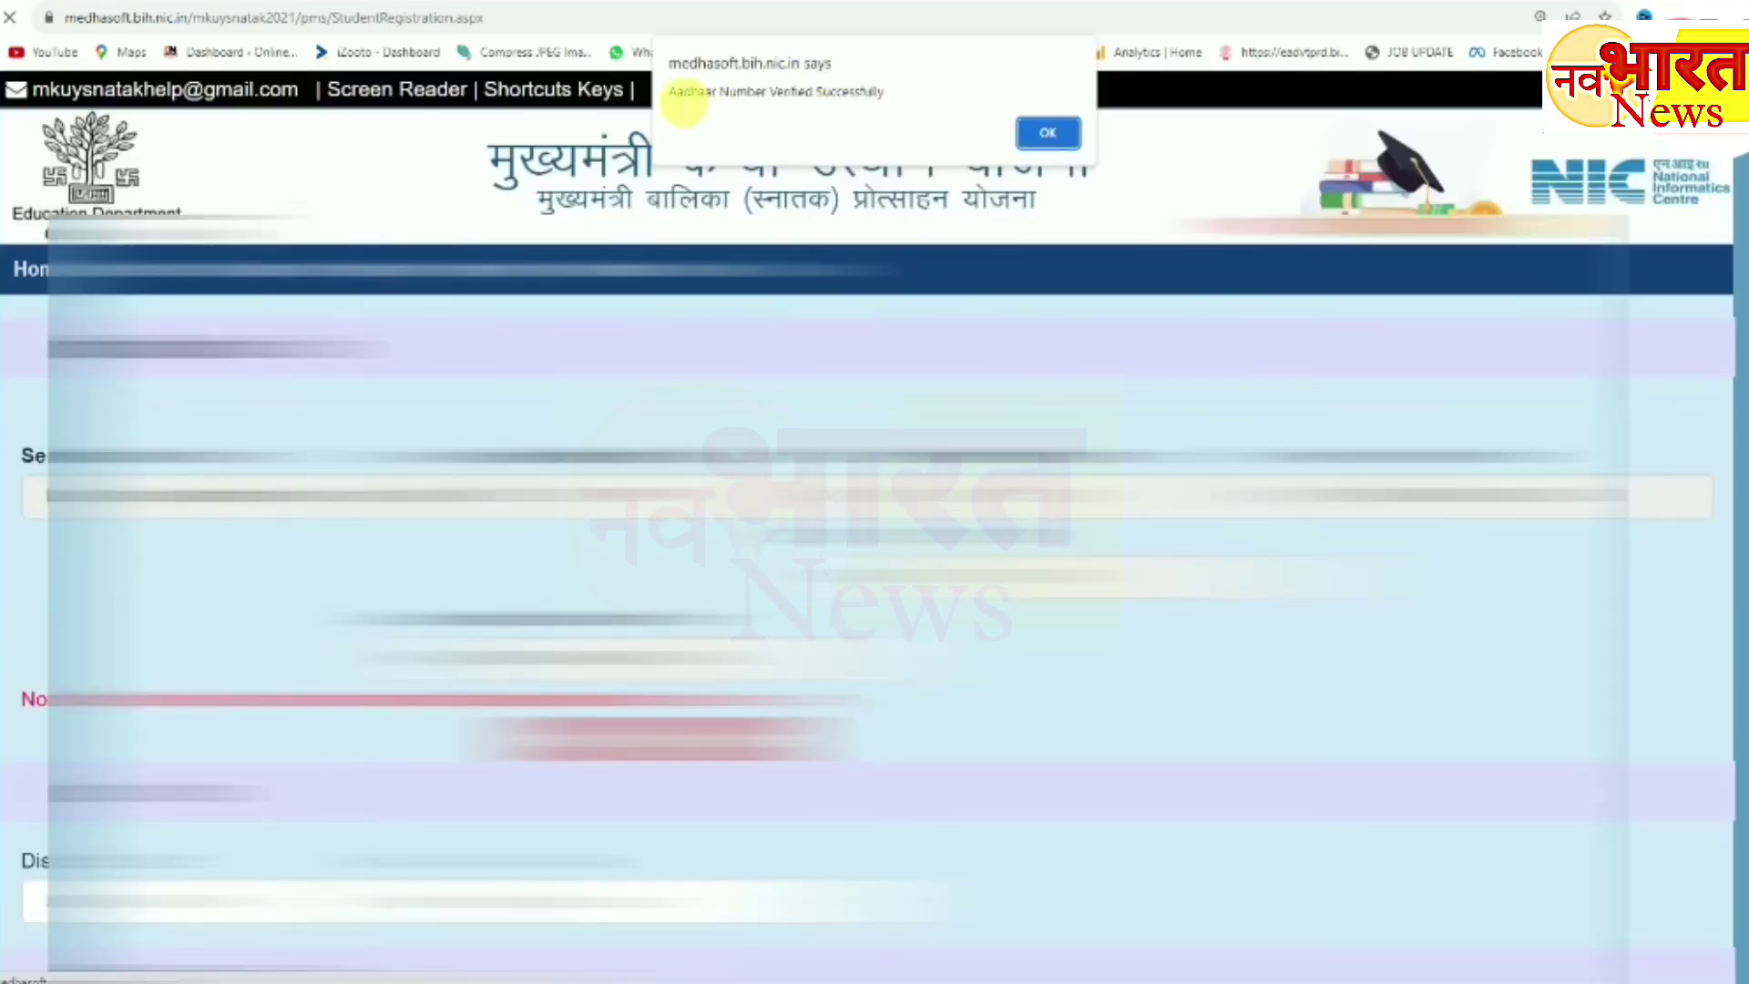
pyautogui.click(1048, 137)
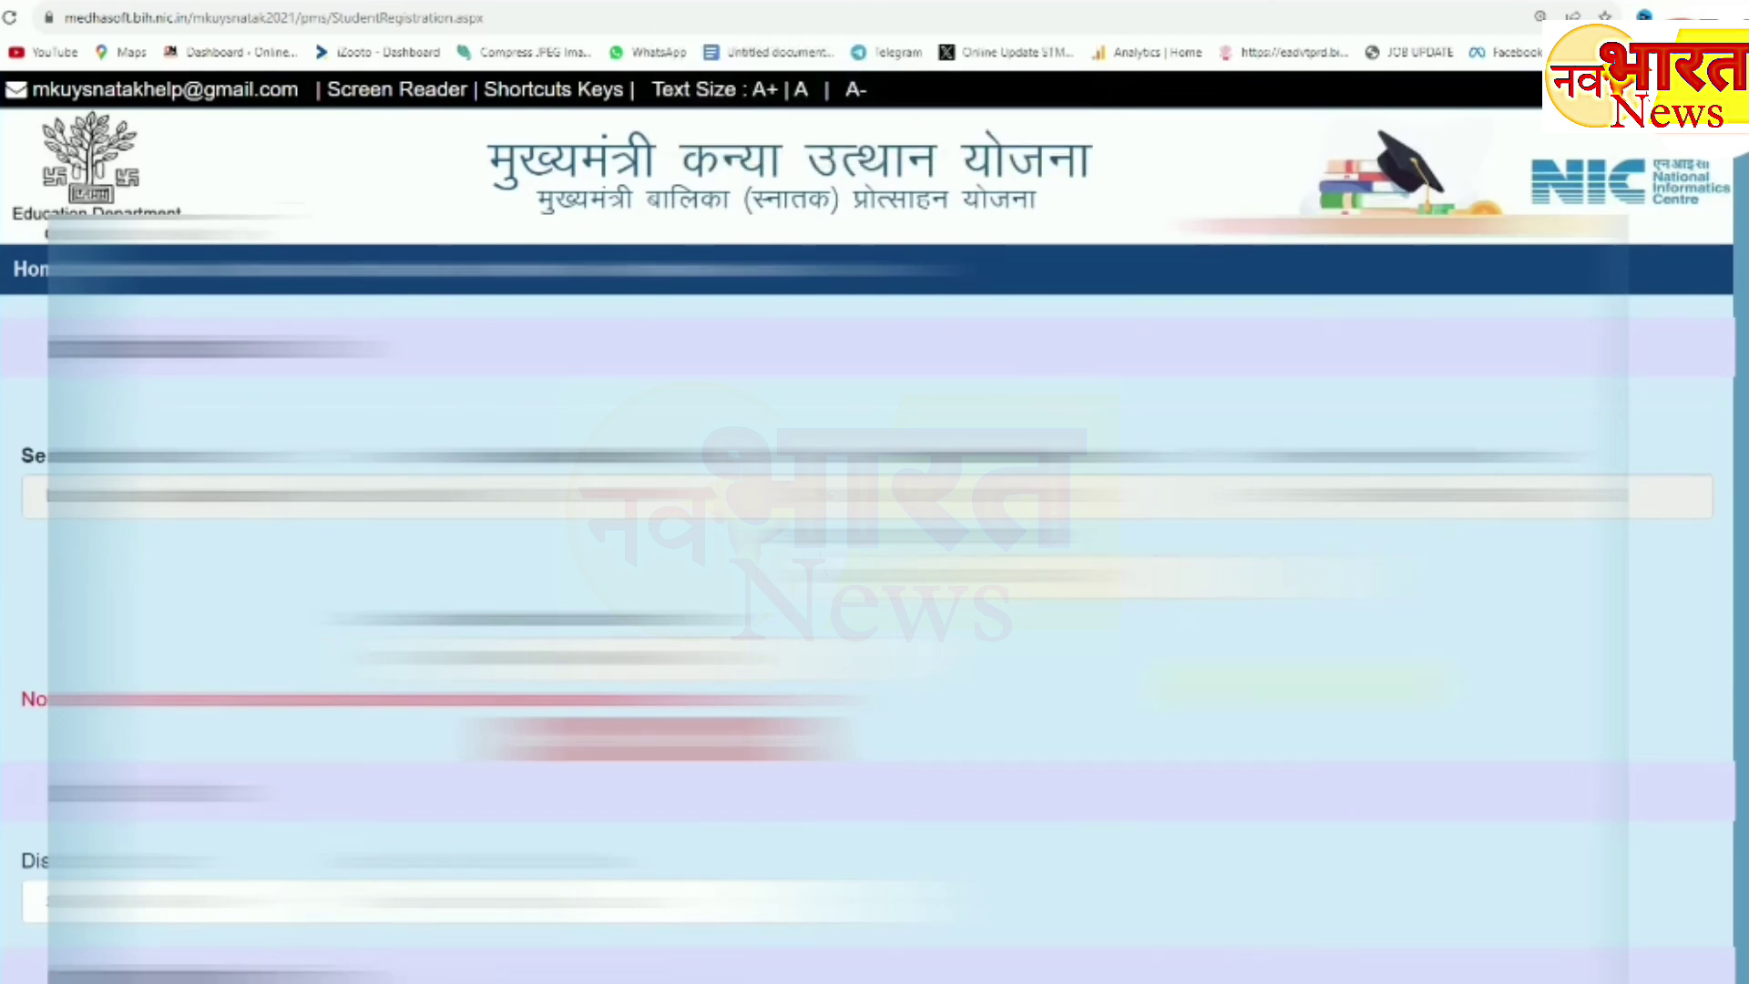
pyautogui.scroll(-7, 1303, 685)
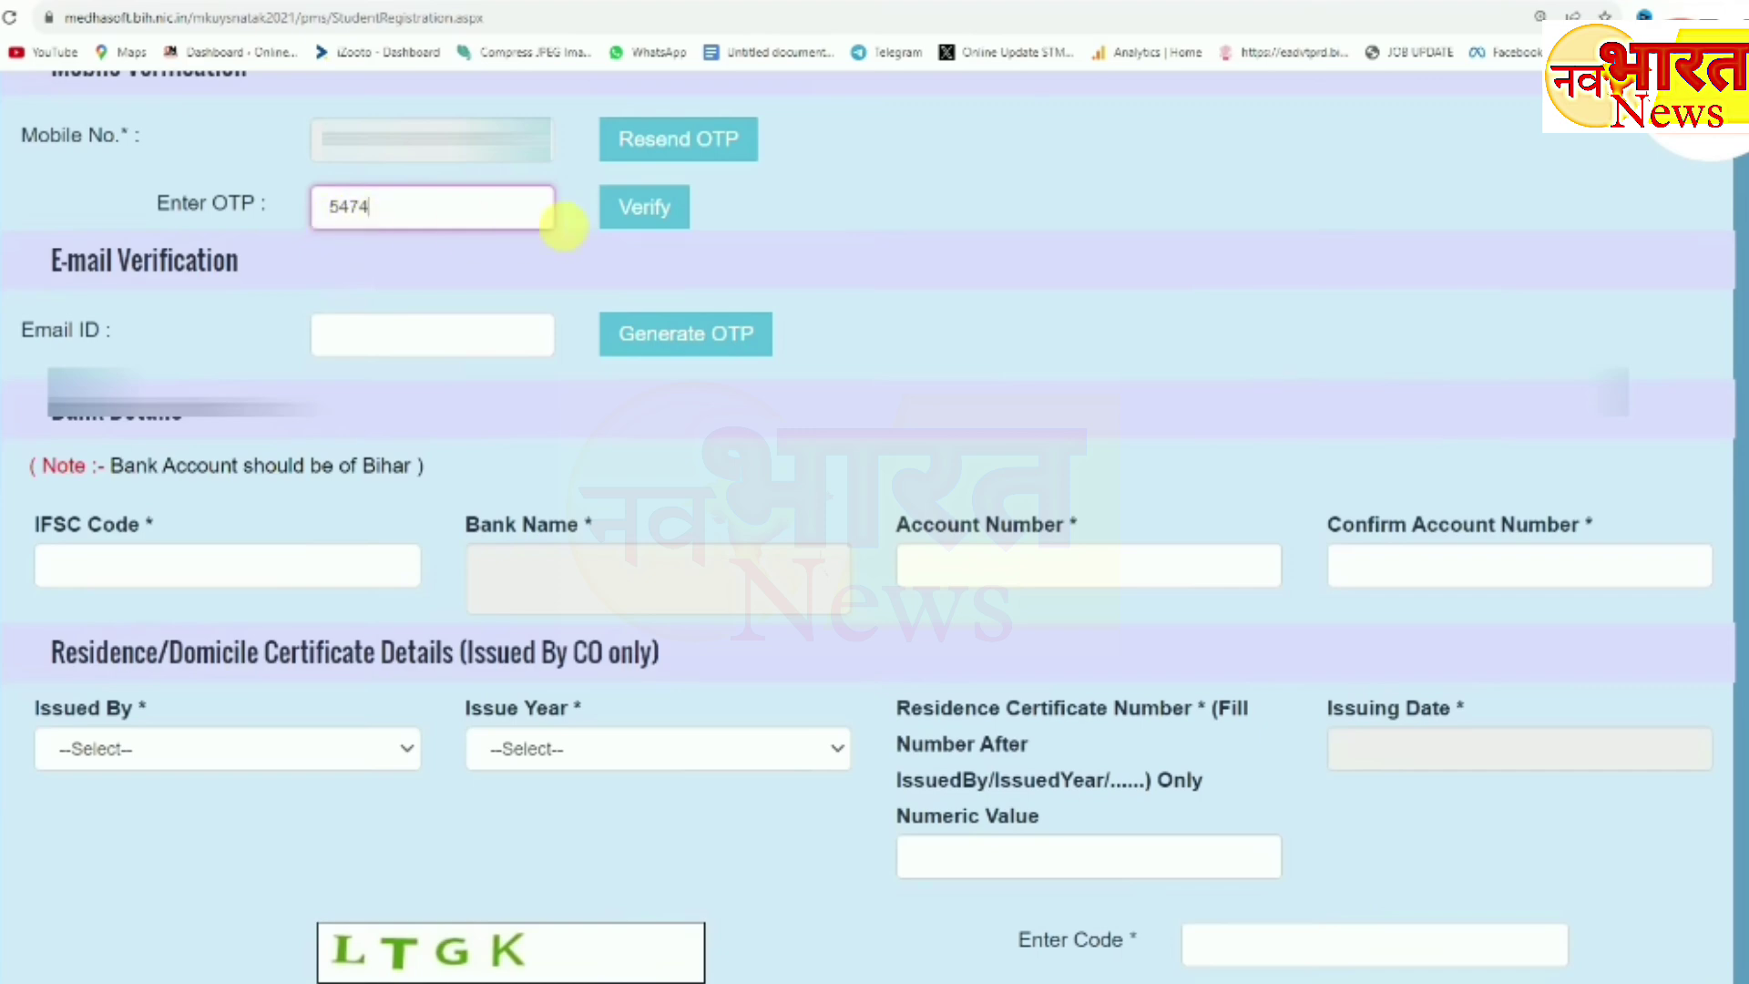
pyautogui.click(623, 216)
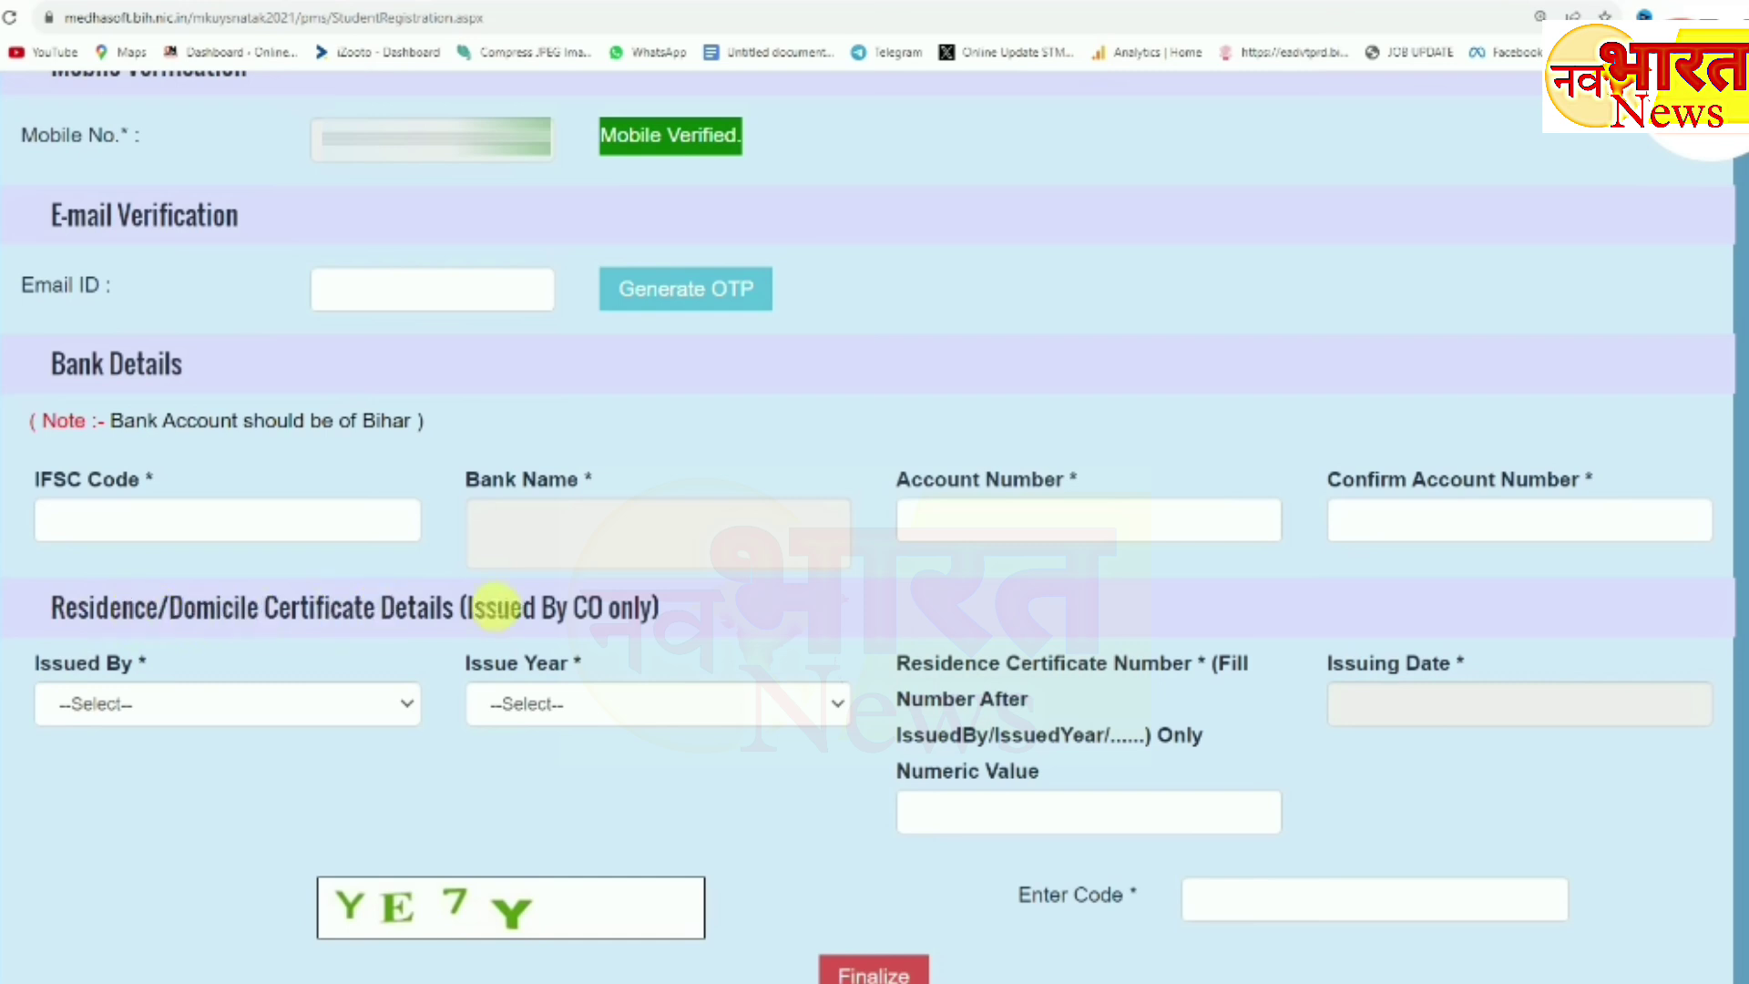
# Step: Set Issued By to BRCCO in the residence certificate details and look at the available issue years
pyautogui.click(257, 709)
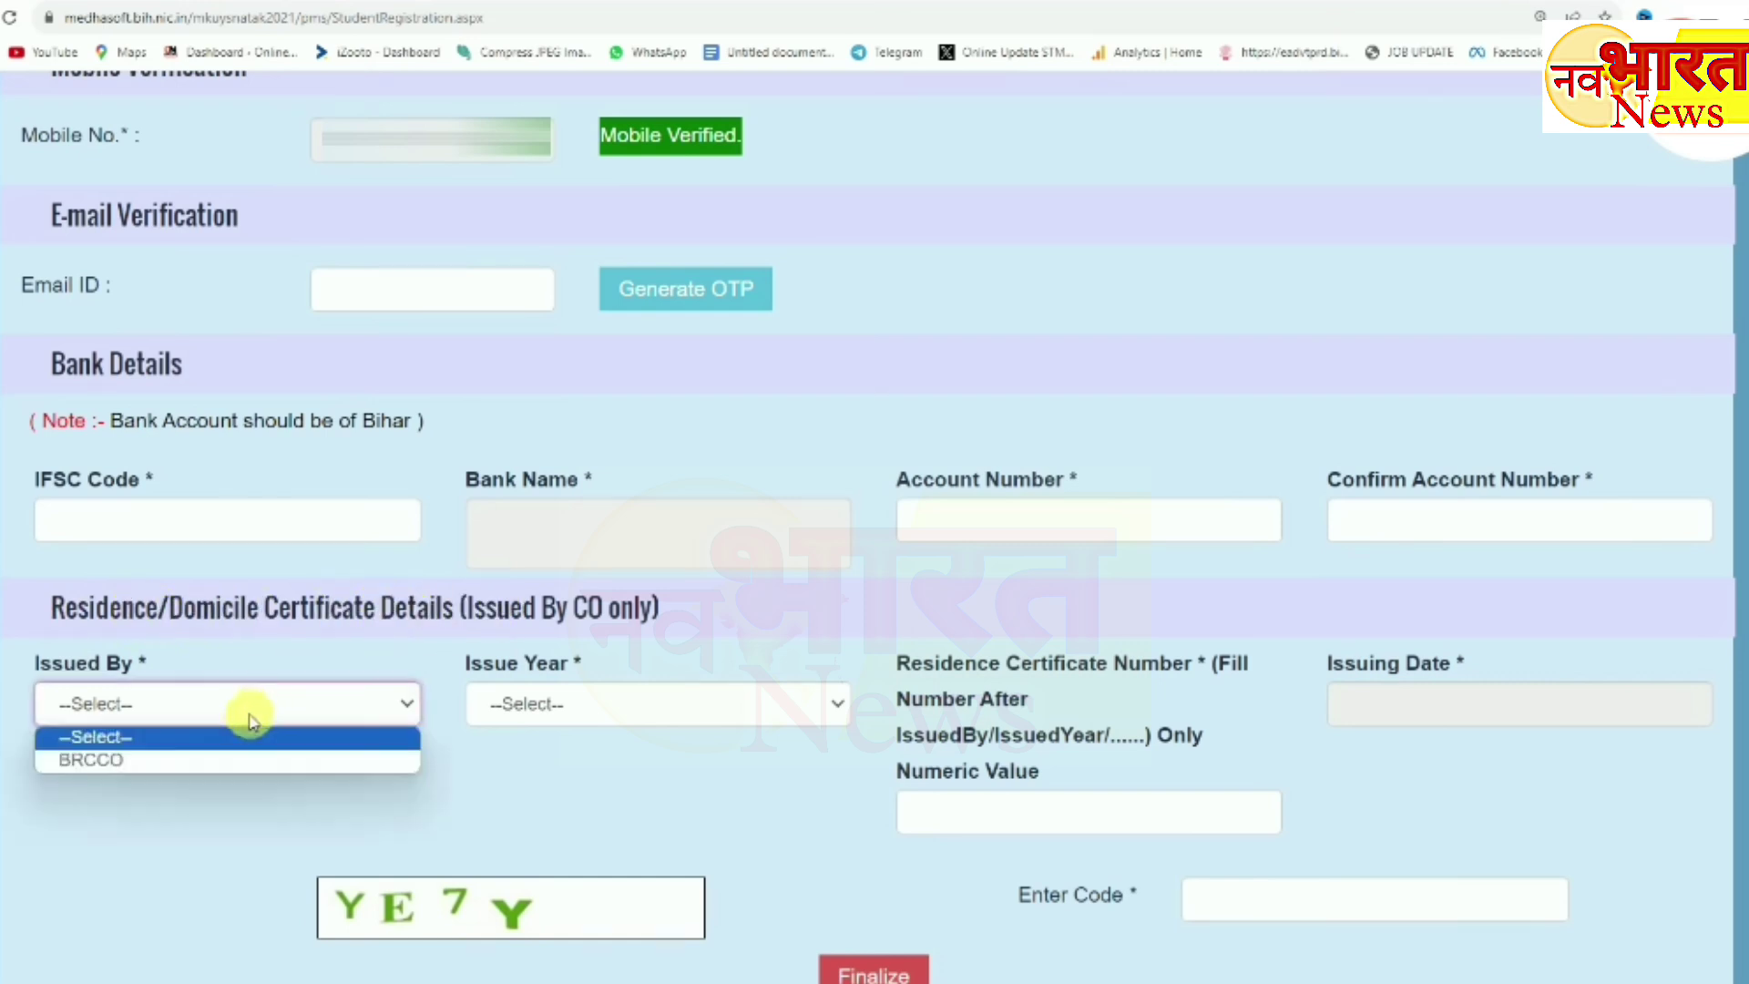
pyautogui.click(130, 768)
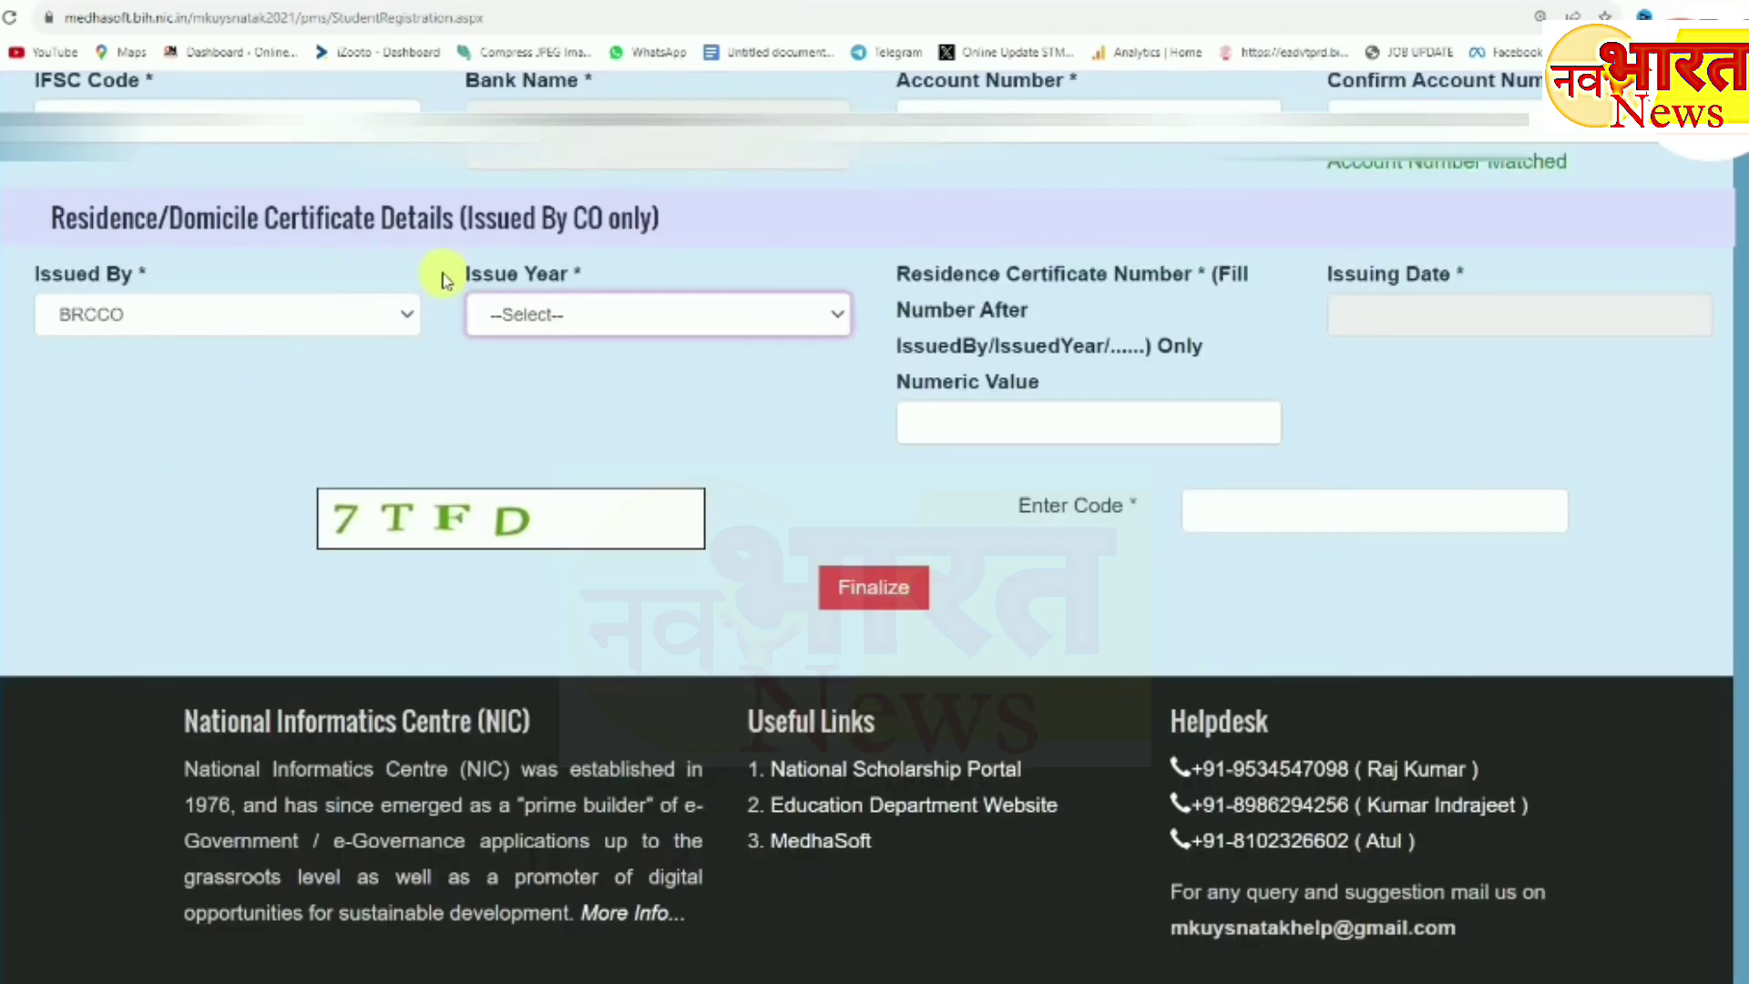
pyautogui.click(551, 316)
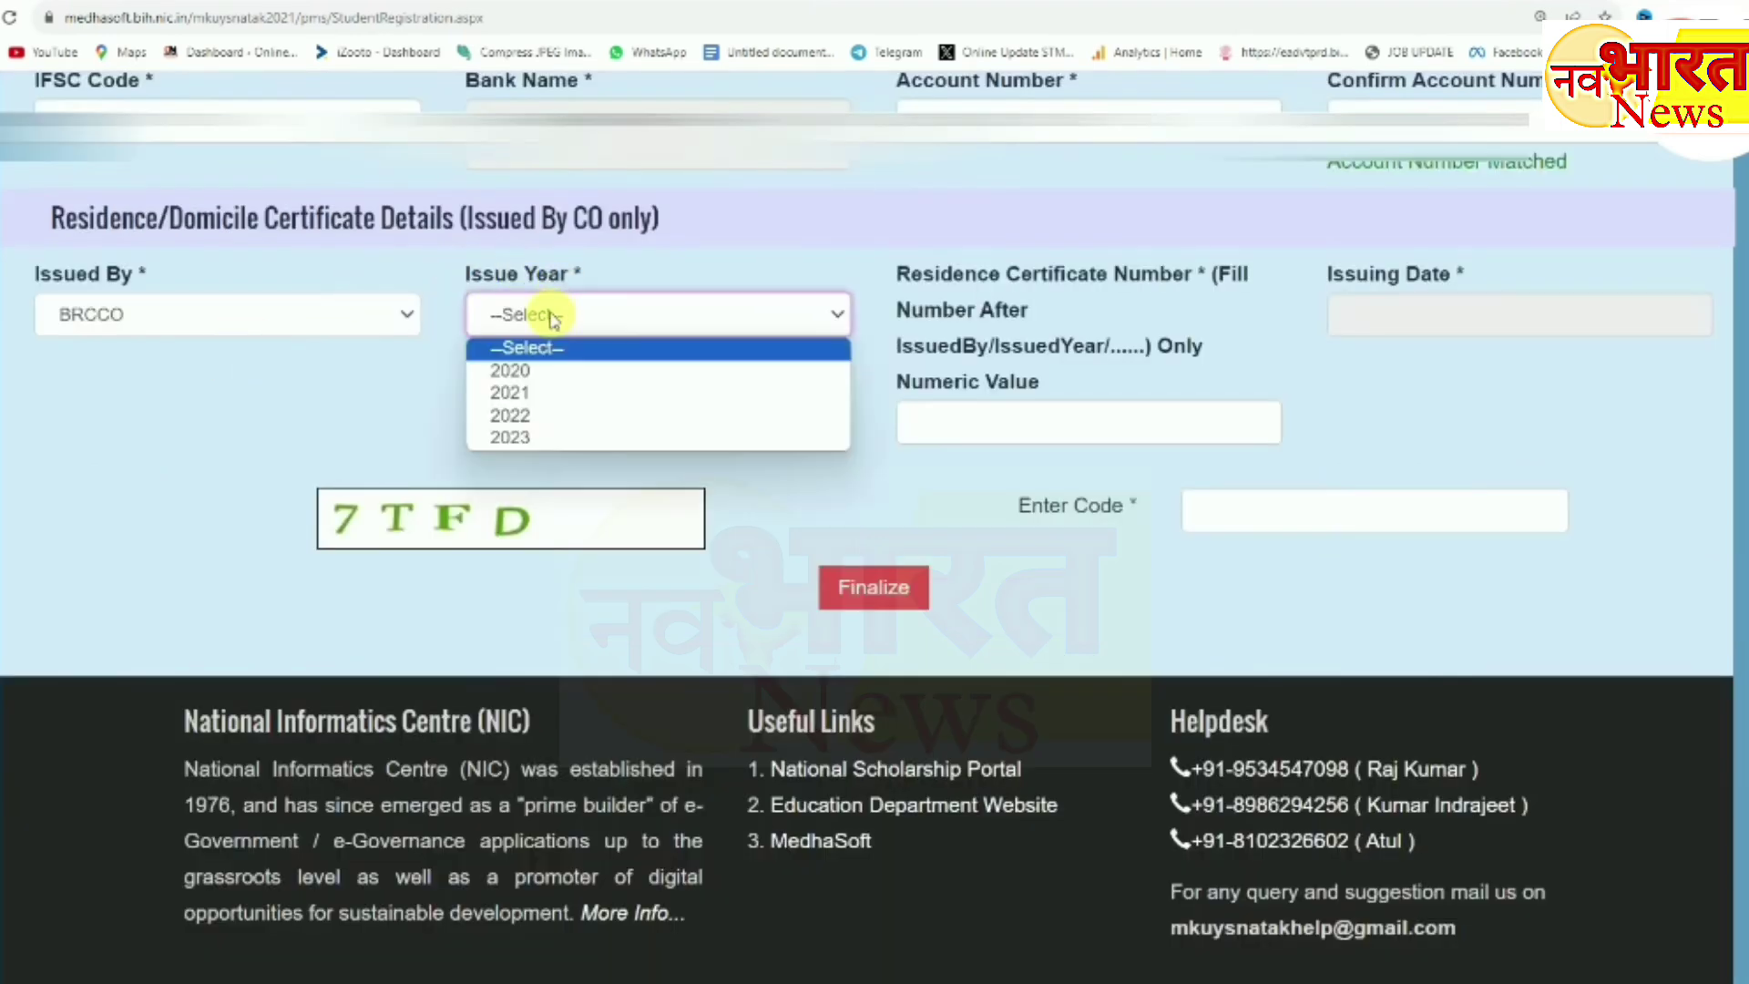
pyautogui.click(405, 368)
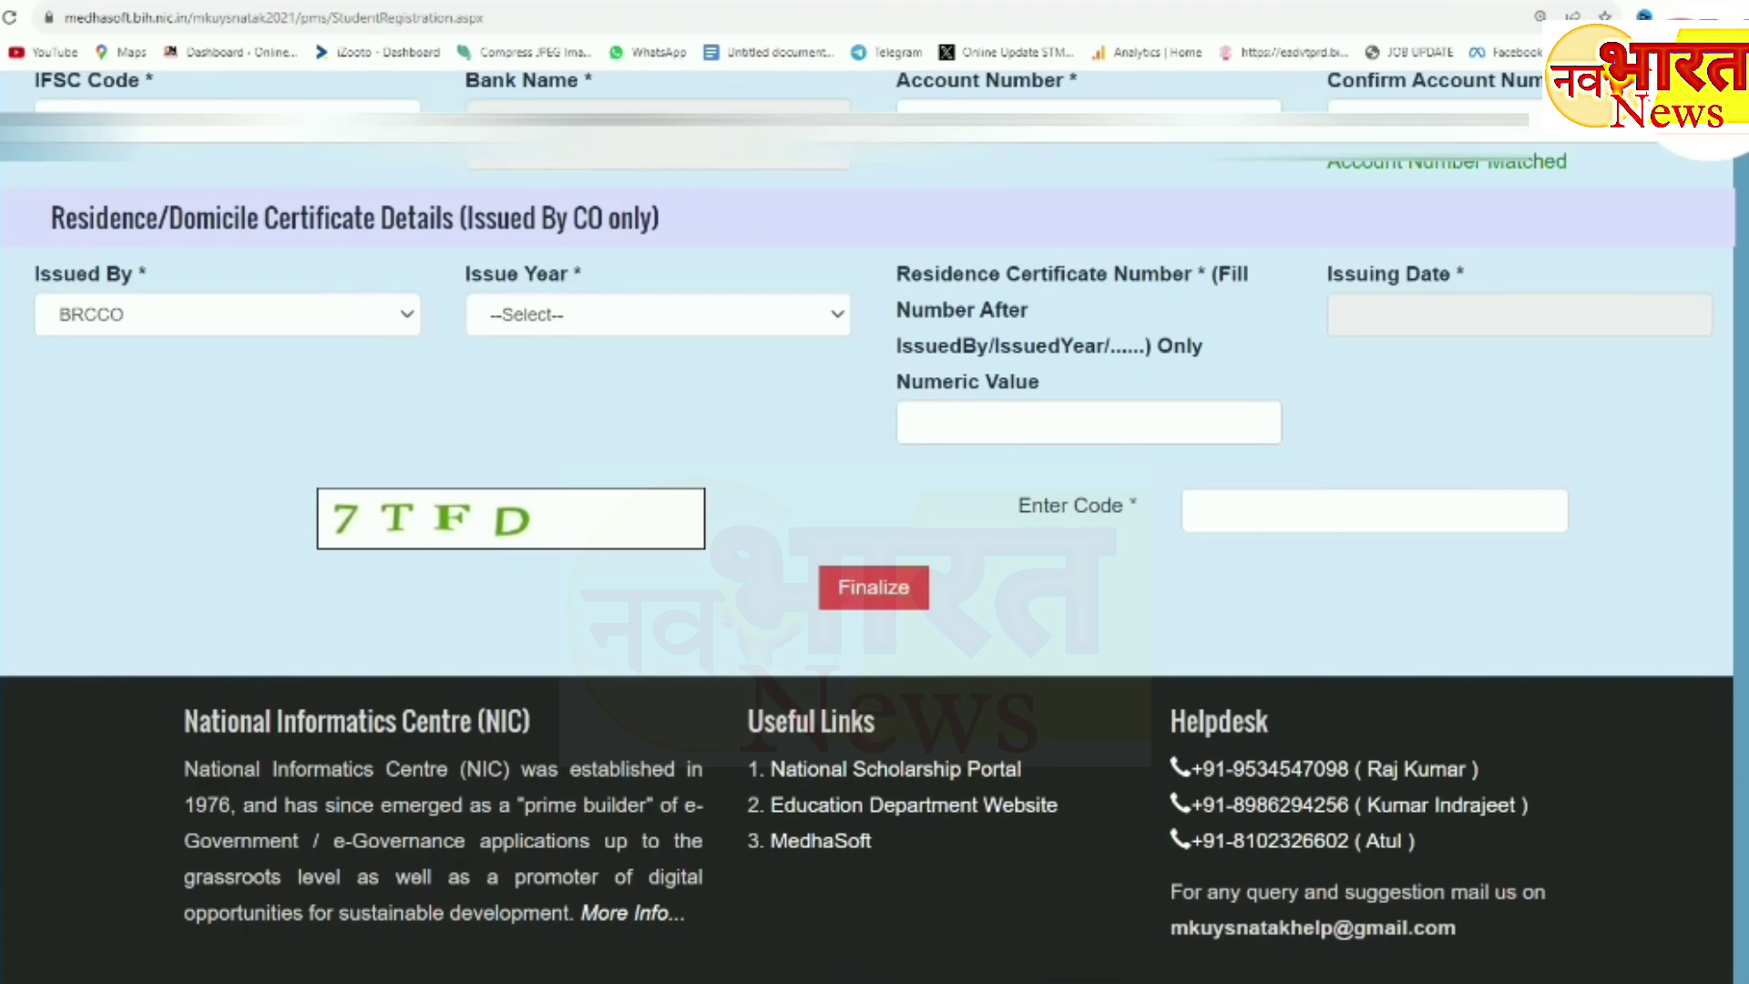
# Step: Switch to the residence certificate PDF, draw ink marks over its date, circle and tick the year 2021, and return to the registration form
pyautogui.moveTo(876, 981)
pyautogui.click(902, 916)
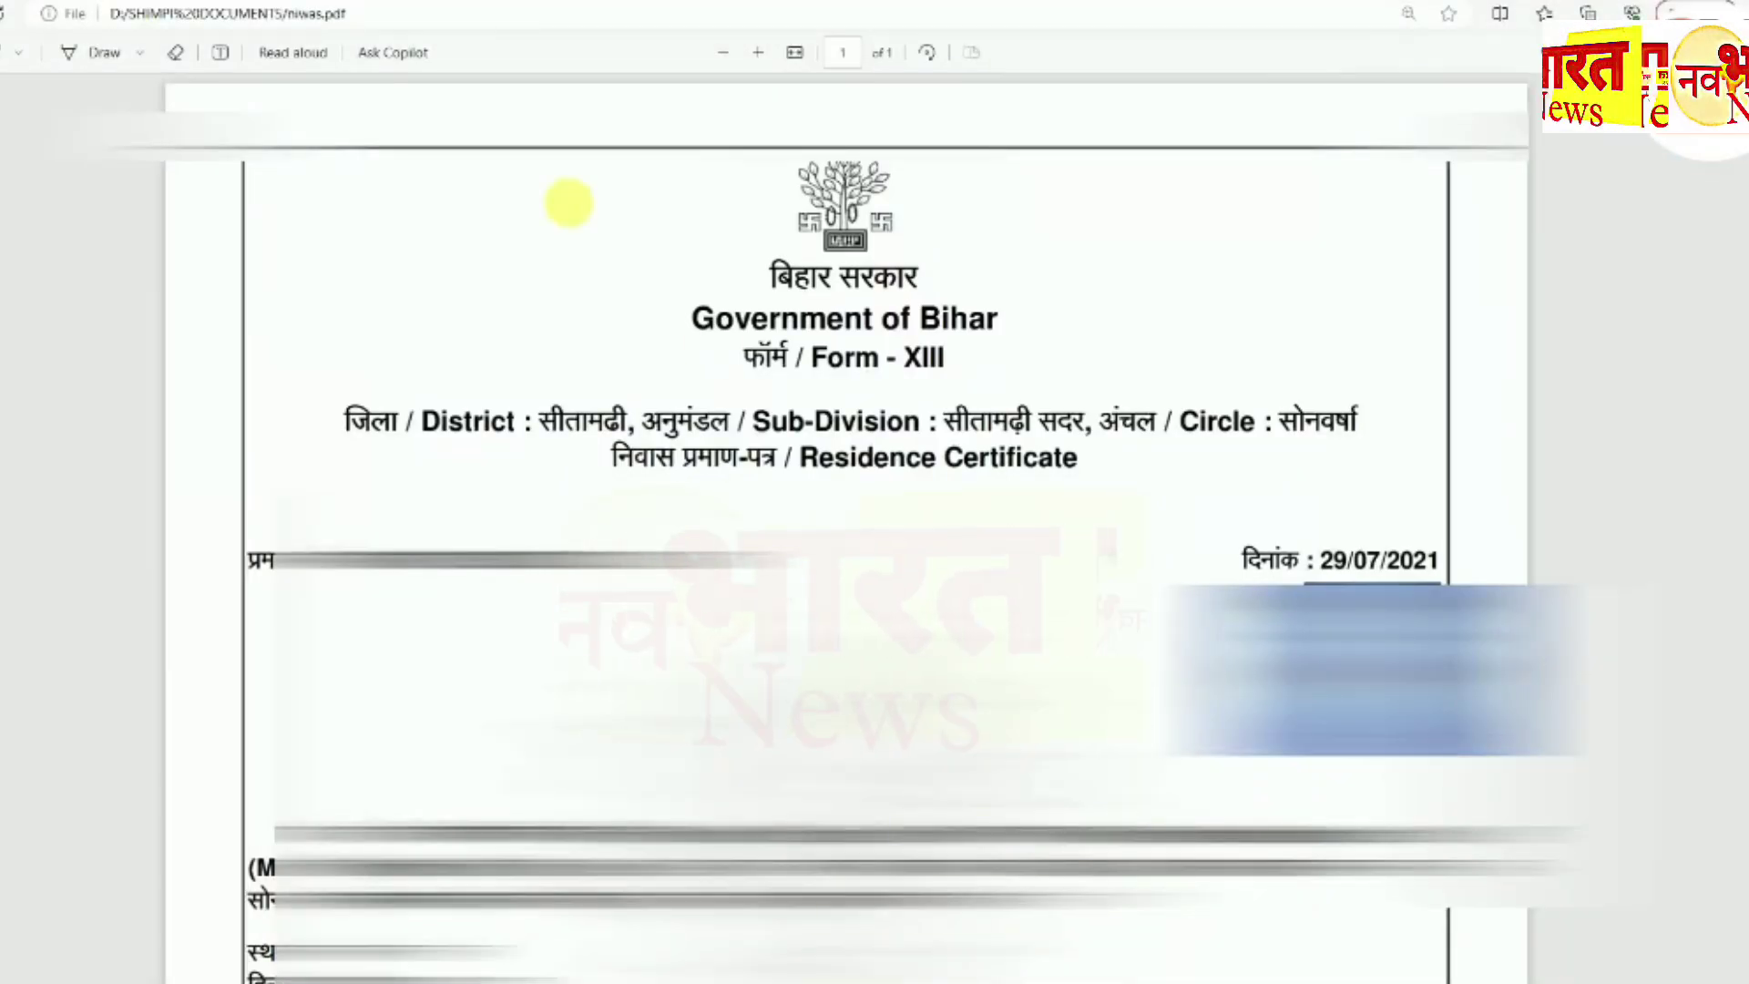
pyautogui.click(90, 52)
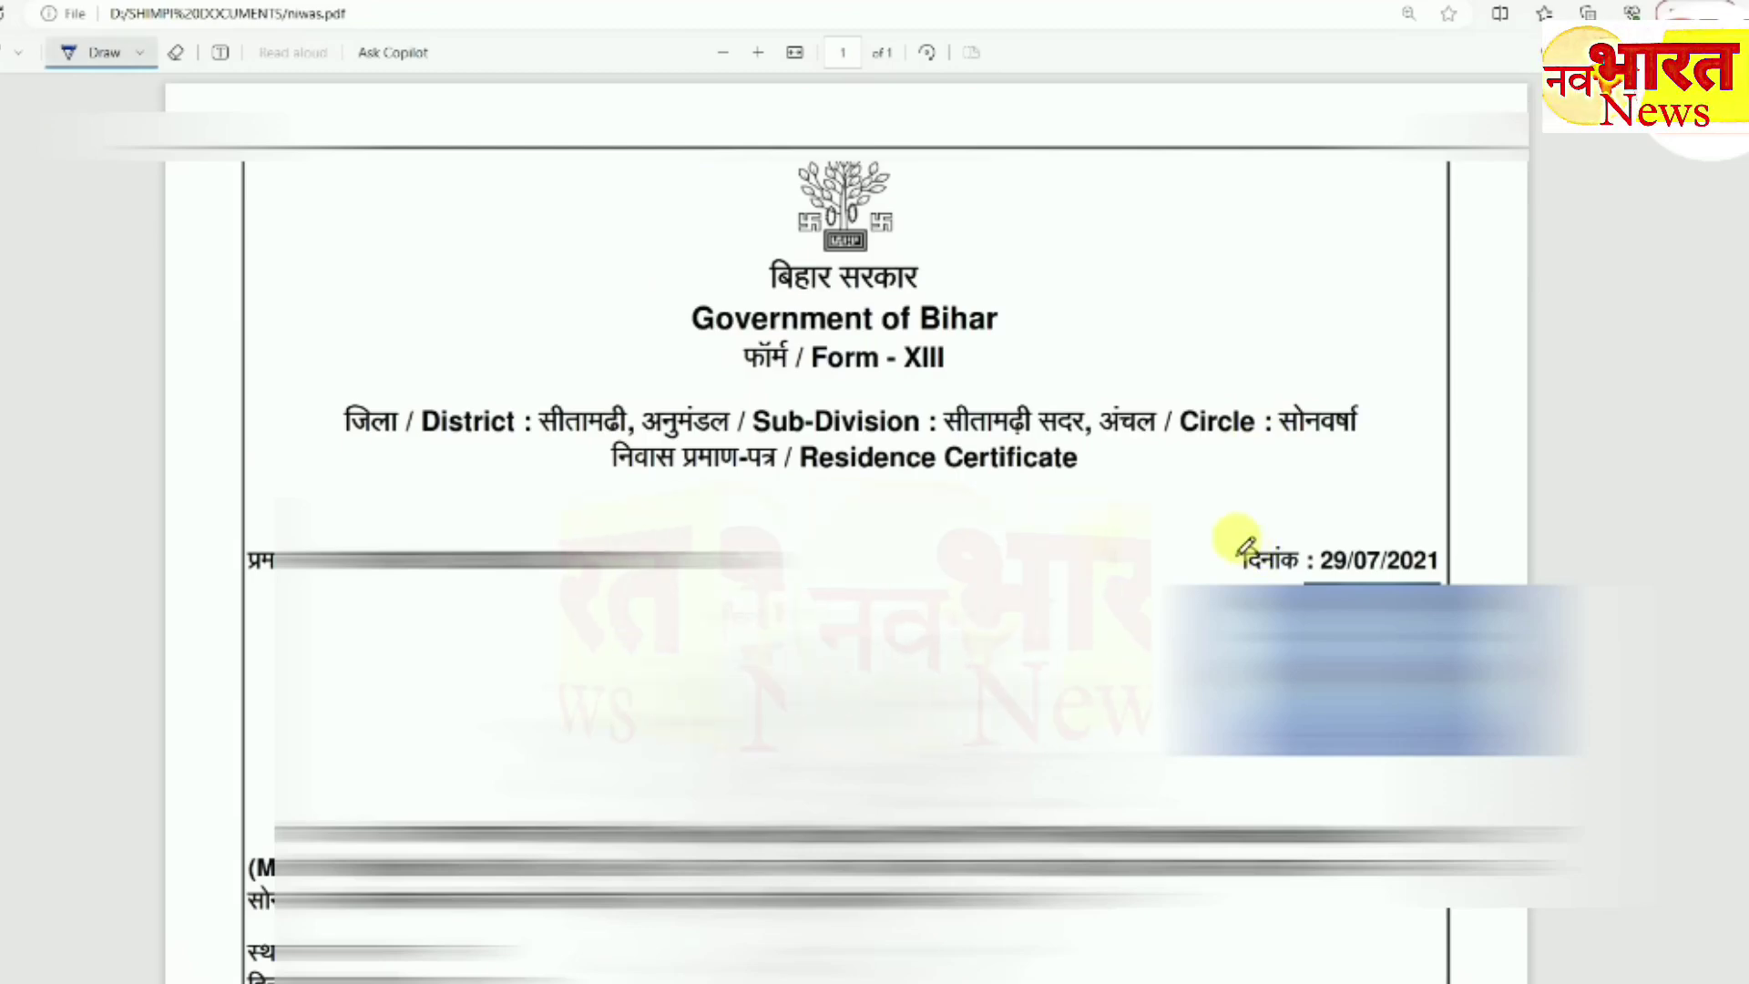
pyautogui.moveTo(1235, 536)
pyautogui.mouseDown()
pyautogui.moveTo(1448, 550)
pyautogui.moveTo(1413, 580)
pyautogui.moveTo(1389, 553)
pyautogui.mouseUp()
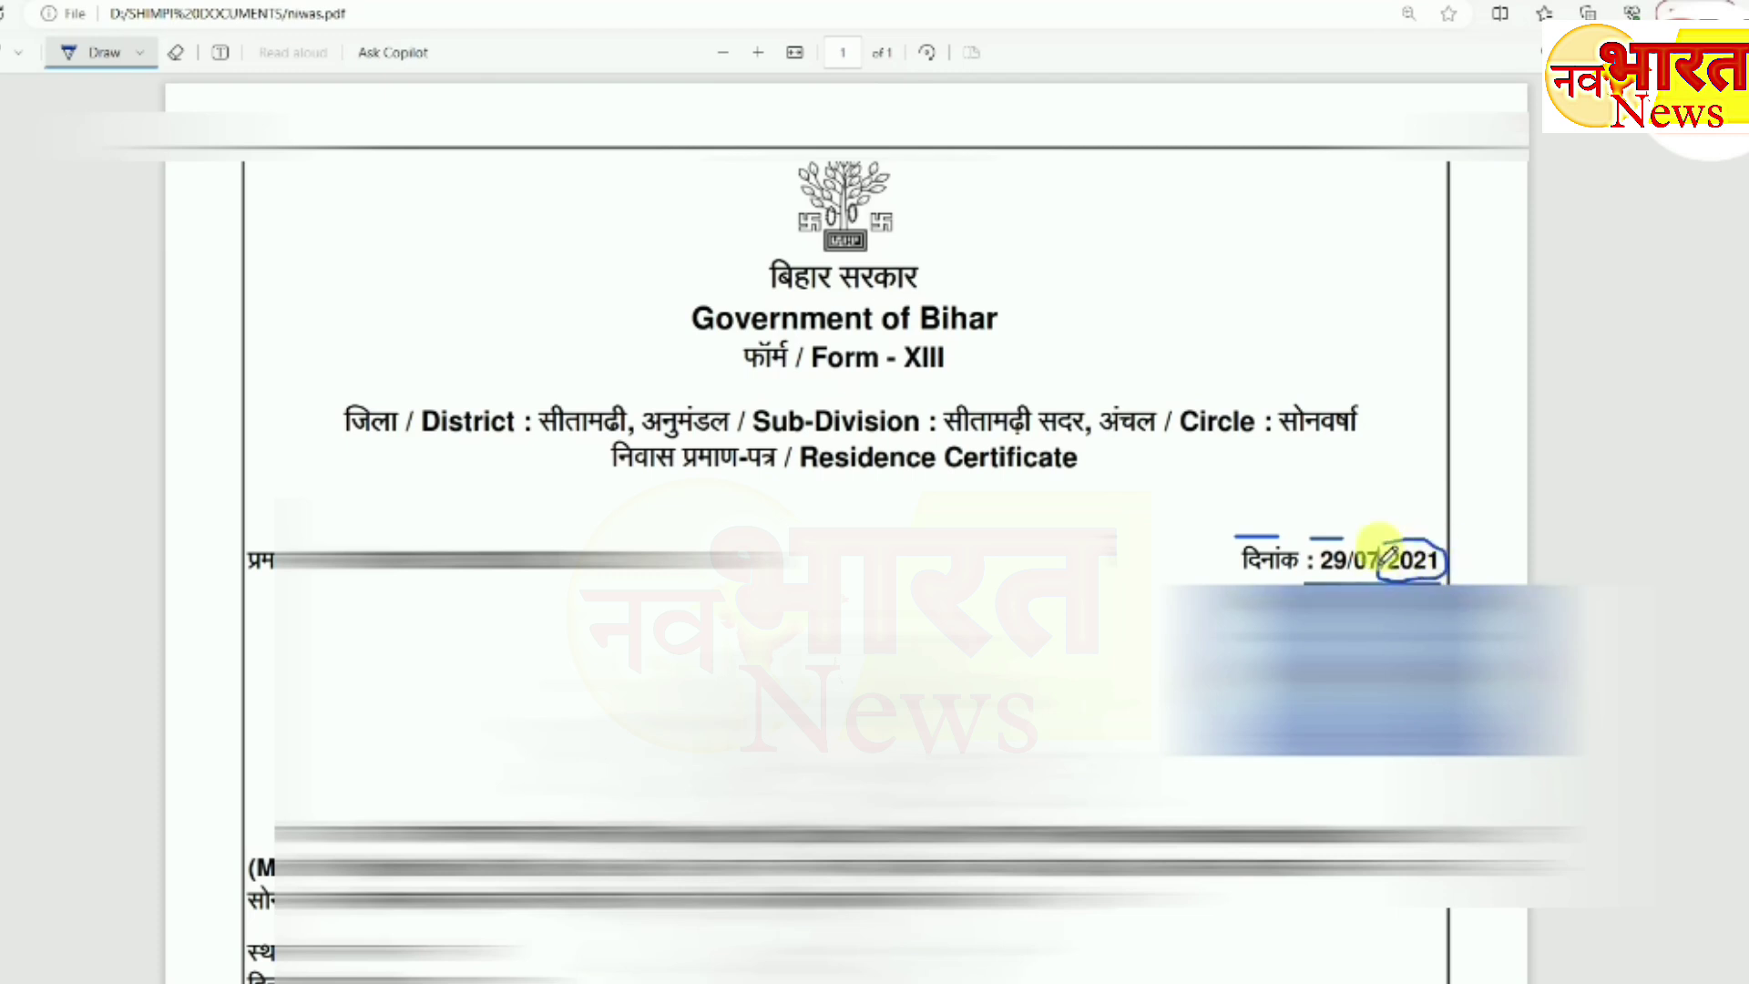
pyautogui.moveTo(1437, 481); pyautogui.dragTo(1406, 526)
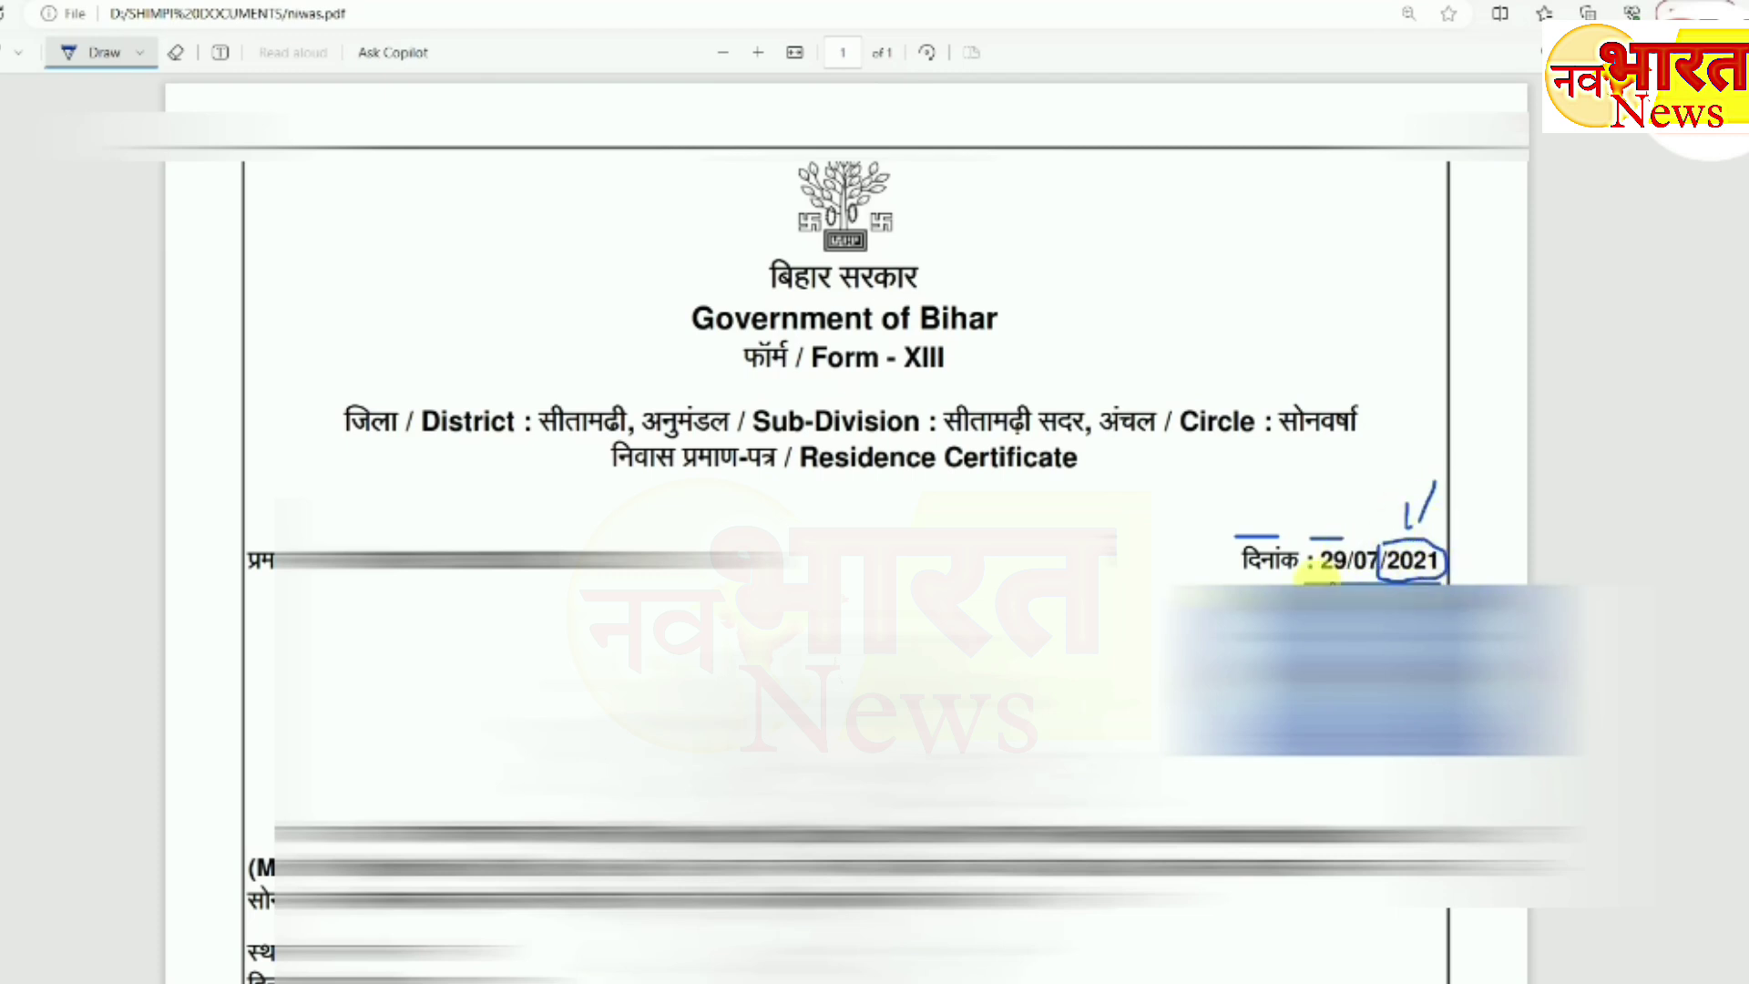
pyautogui.hotkey('alt', 'Tab')
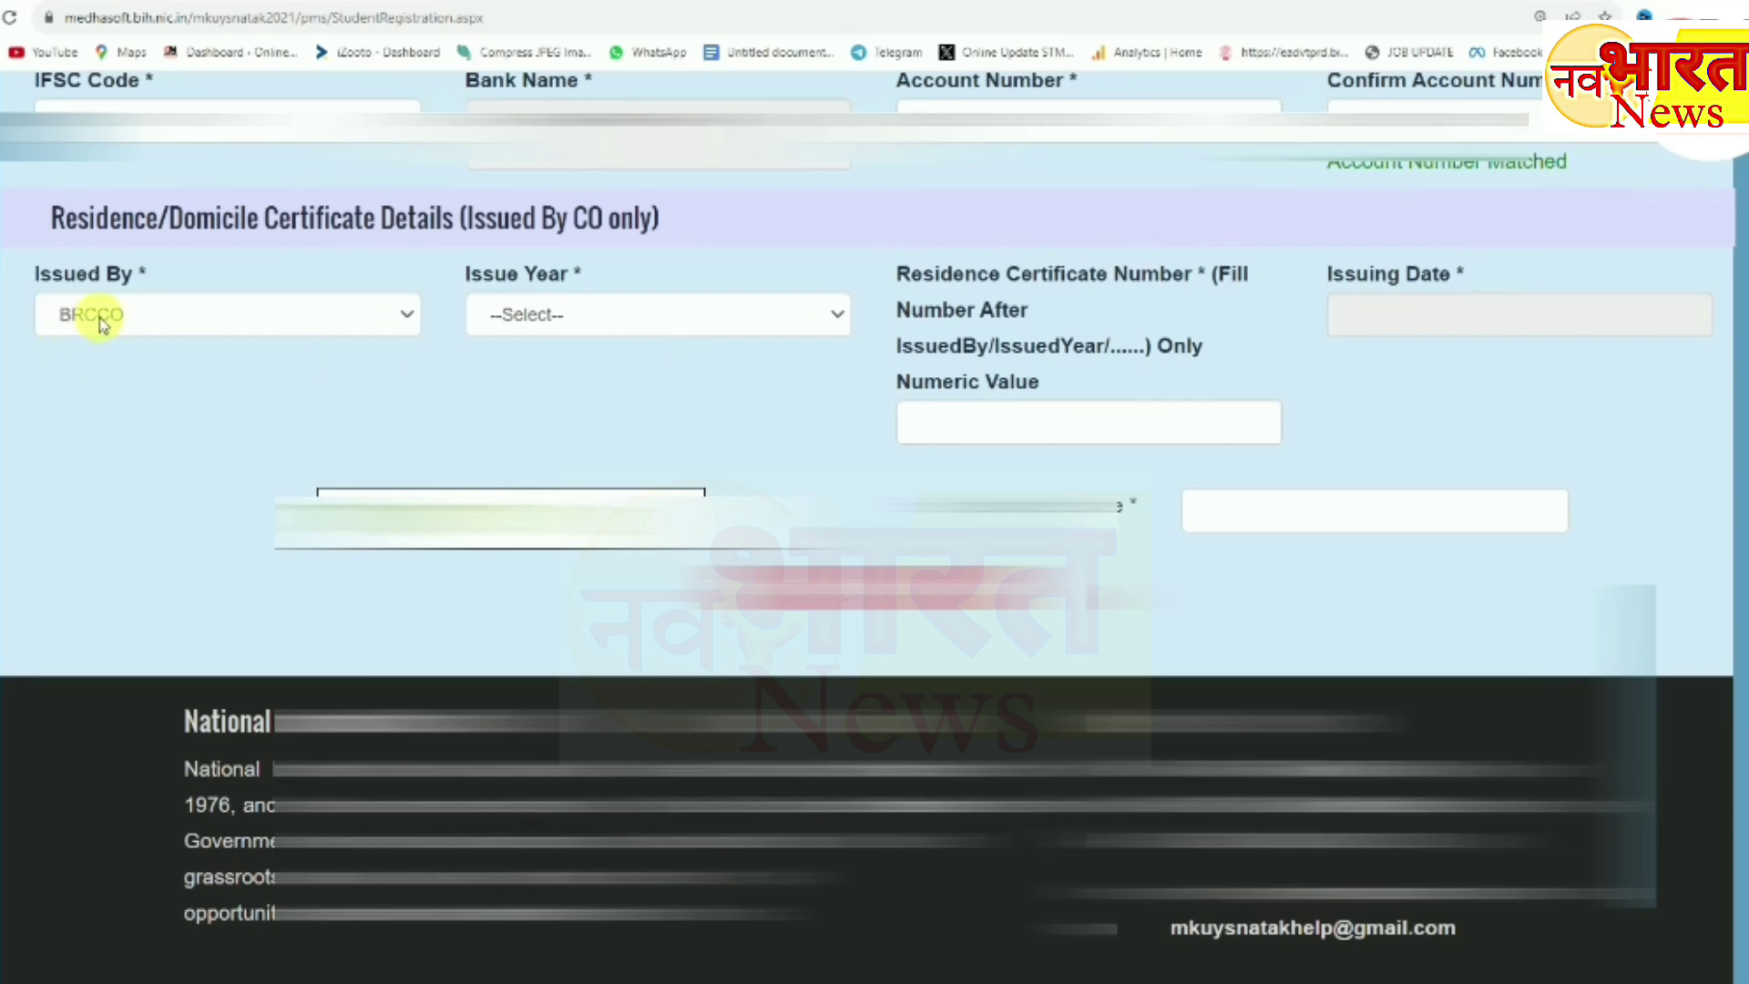
# Step: Set the residence certificate's issue year to 2023 and highlight the issued-year wording in the certificate number label
pyautogui.click(507, 313)
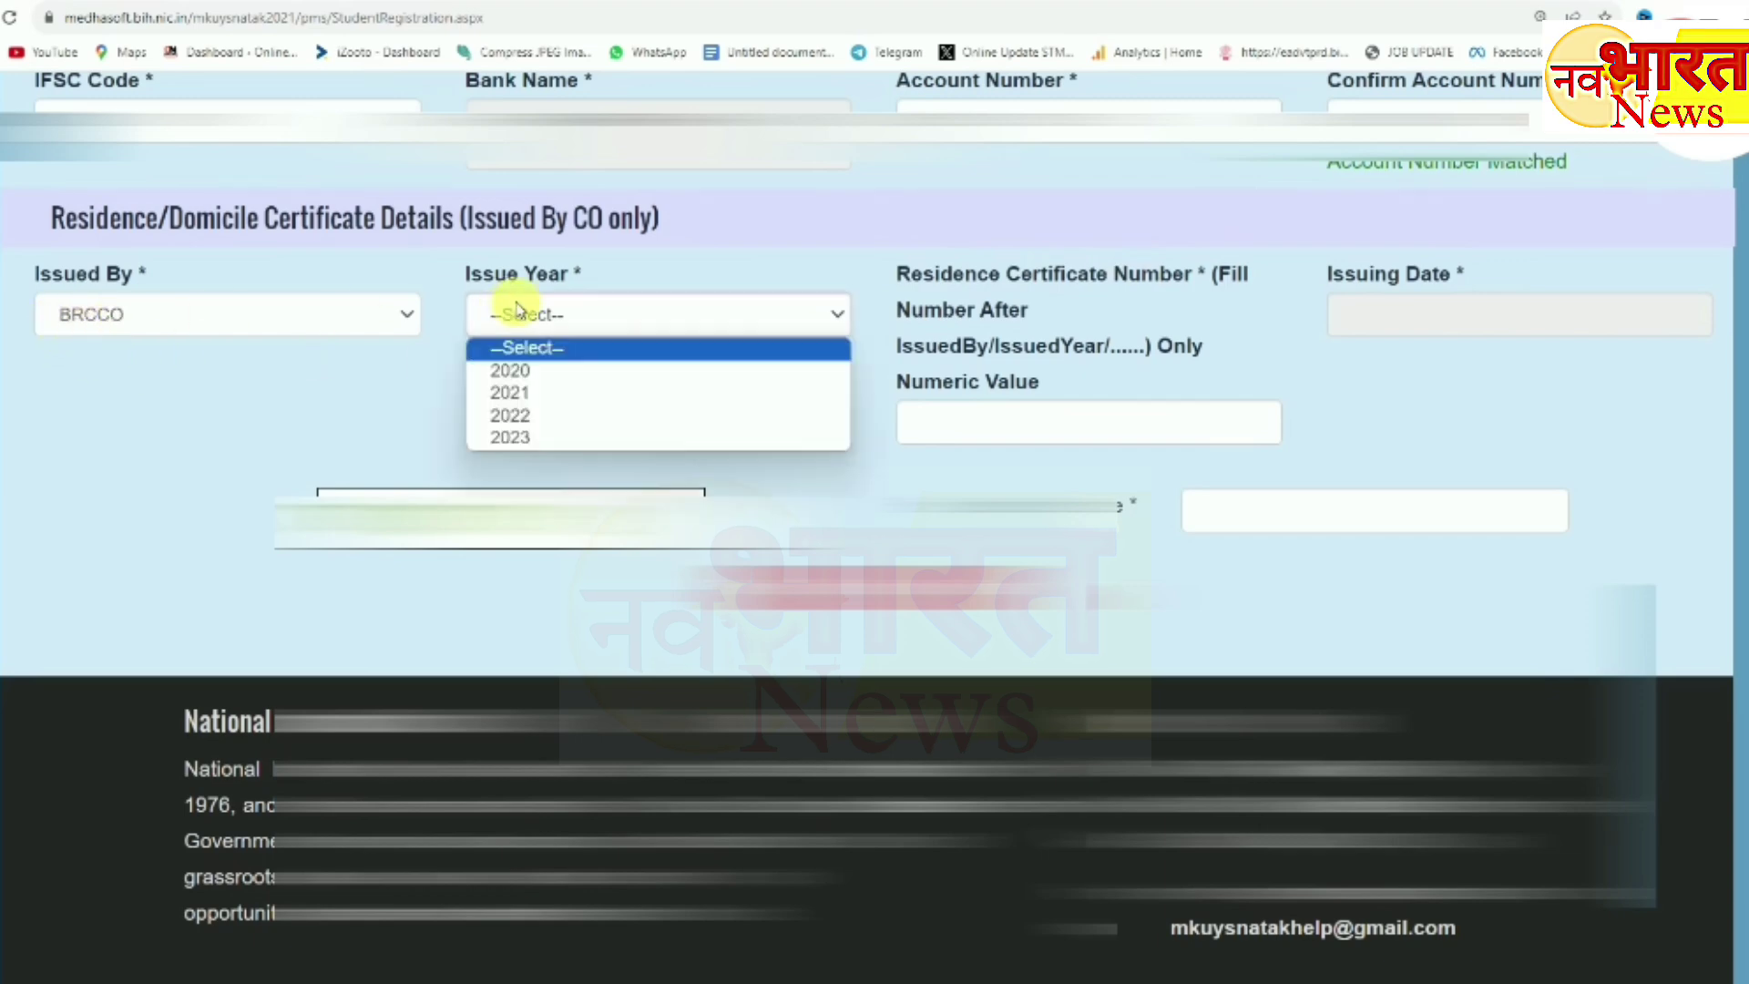
pyautogui.click(531, 438)
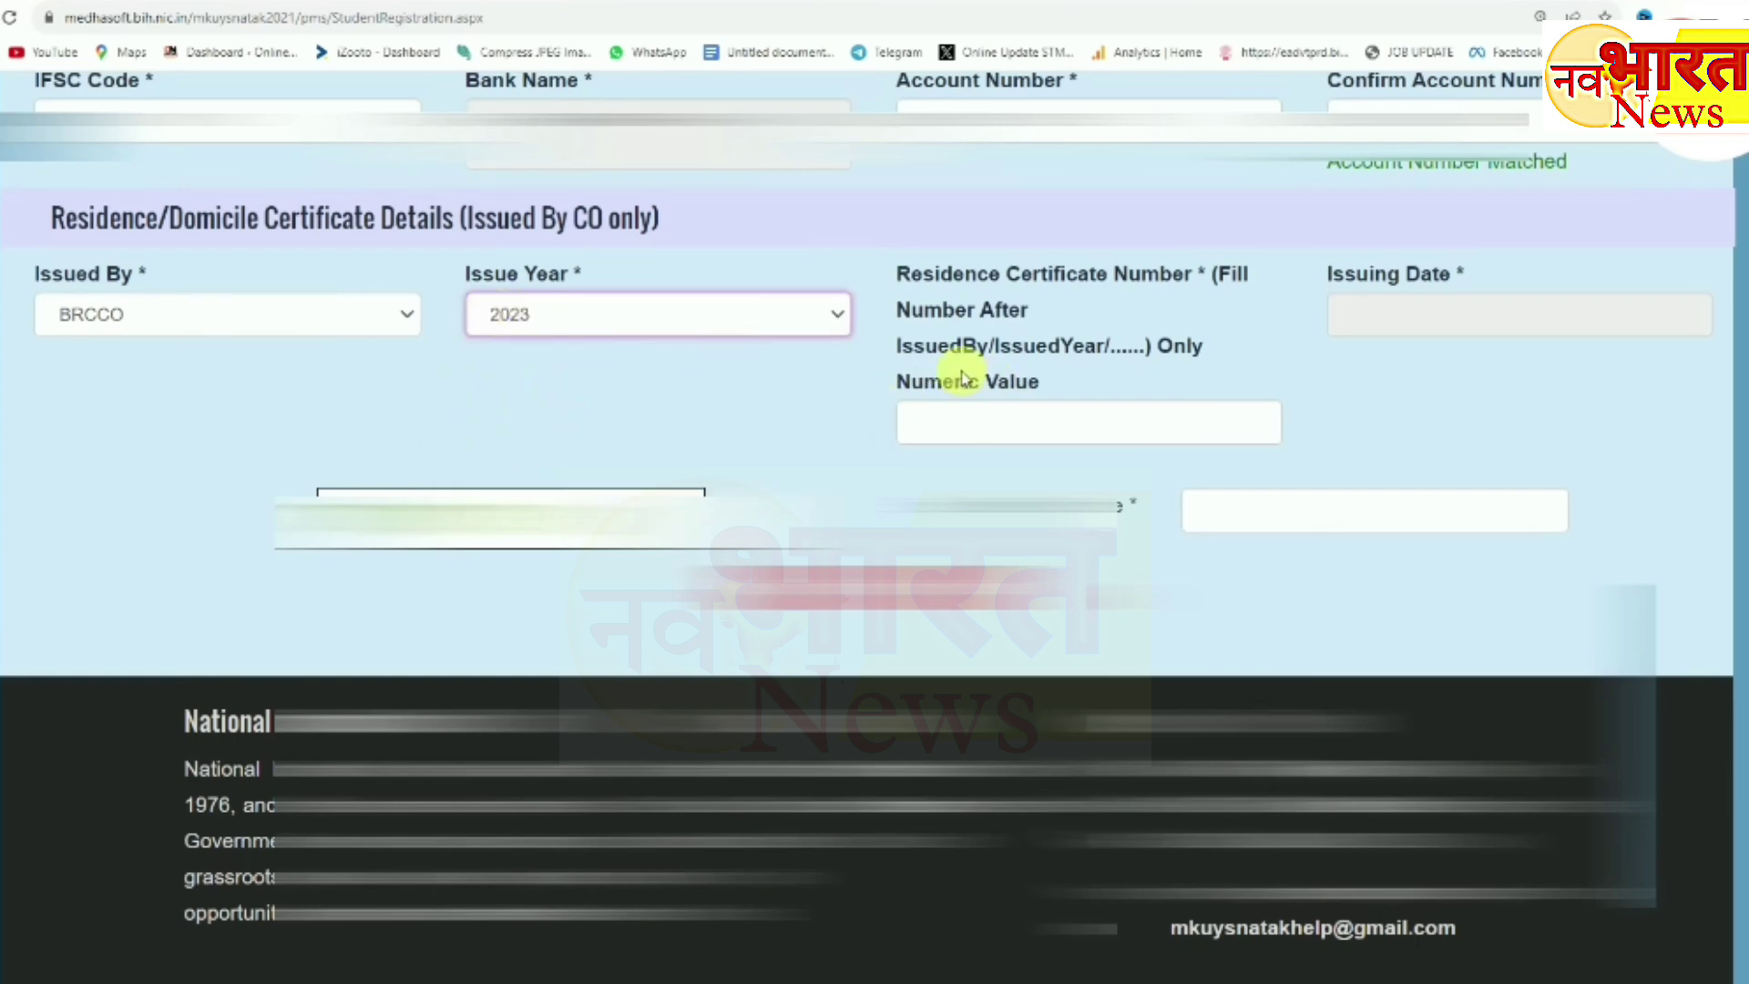
pyautogui.moveTo(903, 348); pyautogui.dragTo(1128, 362)
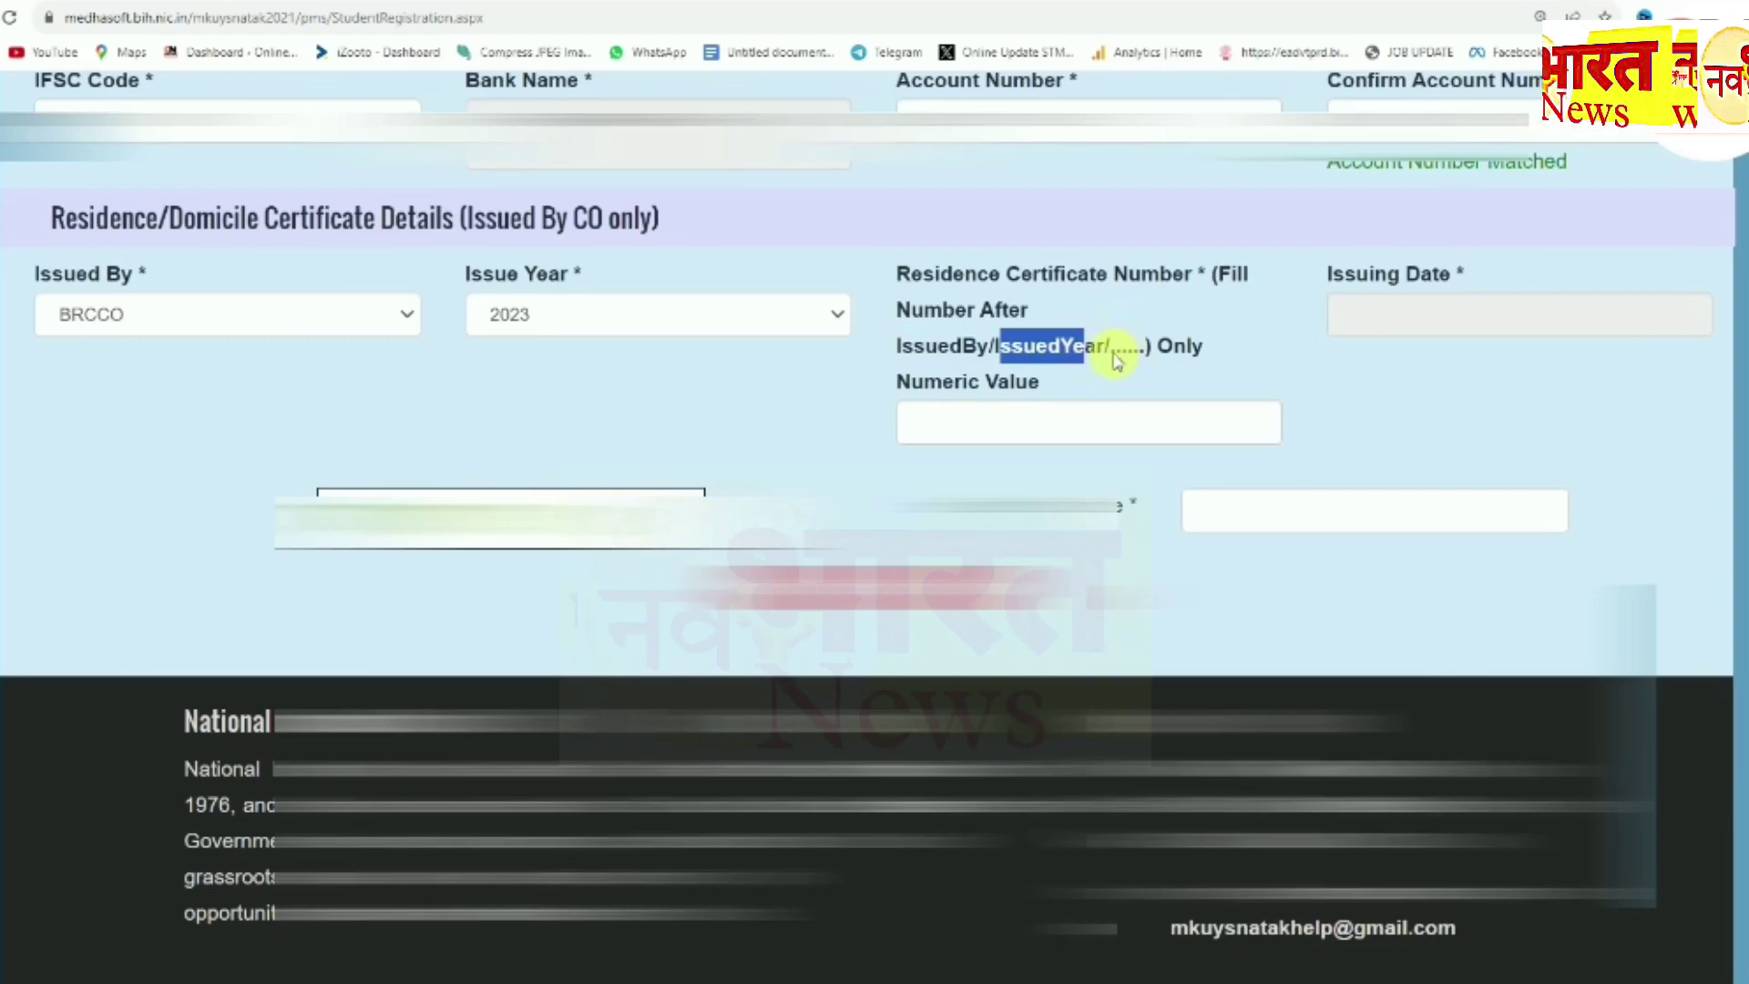
pyautogui.click(777, 434)
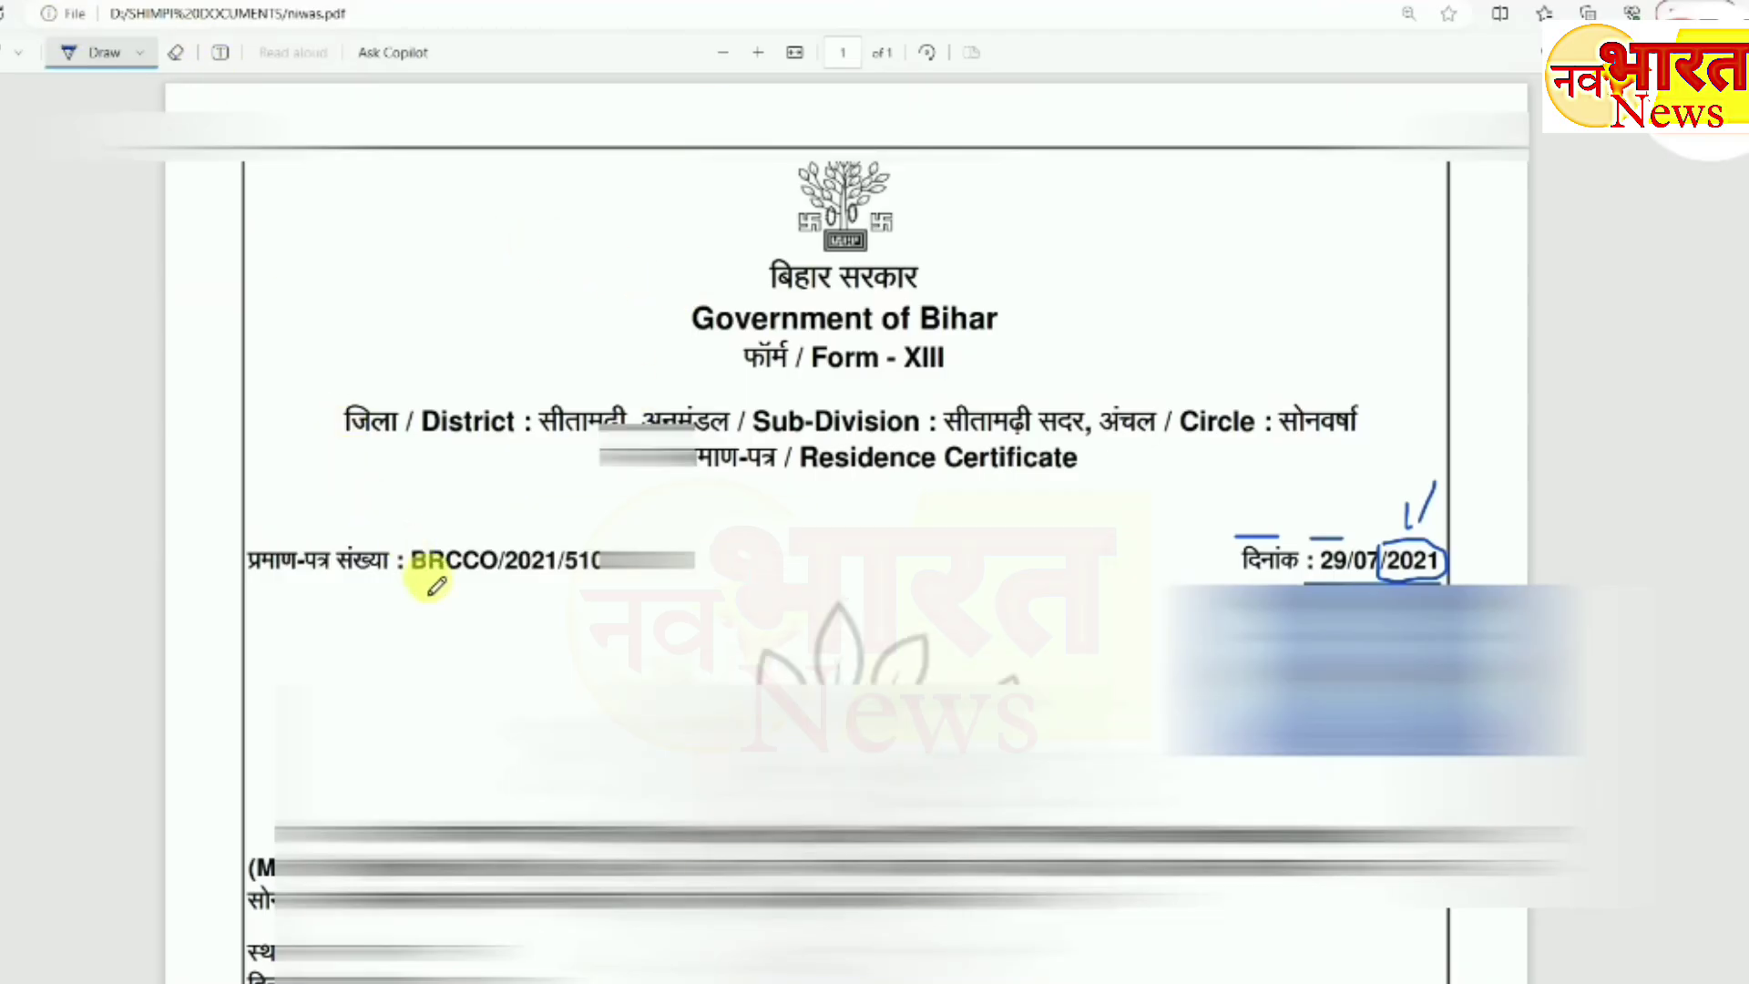
# Step: On the residence certificate PDF, ink-mark the BRCCO prefix and year in the certificate number, and outline the numeric part after them
pyautogui.moveTo(411, 545); pyautogui.dragTo(496, 544)
pyautogui.moveTo(423, 591); pyautogui.dragTo(555, 585)
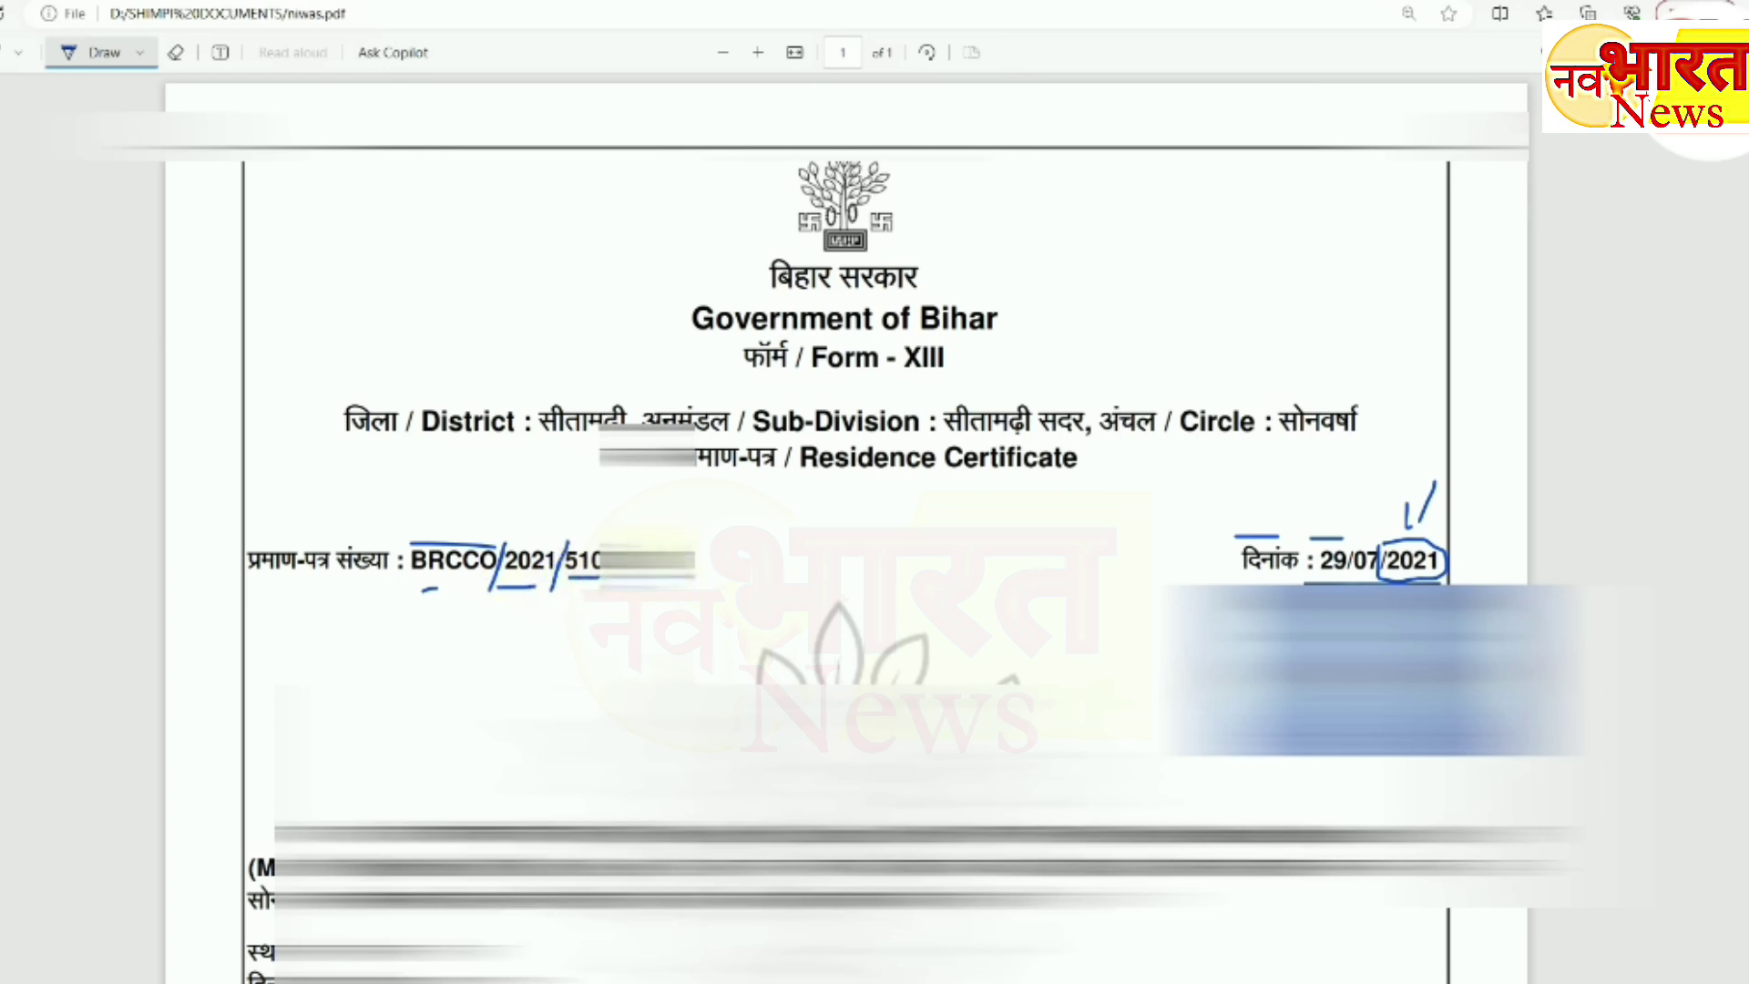
pyautogui.moveTo(572, 548); pyautogui.dragTo(567, 579)
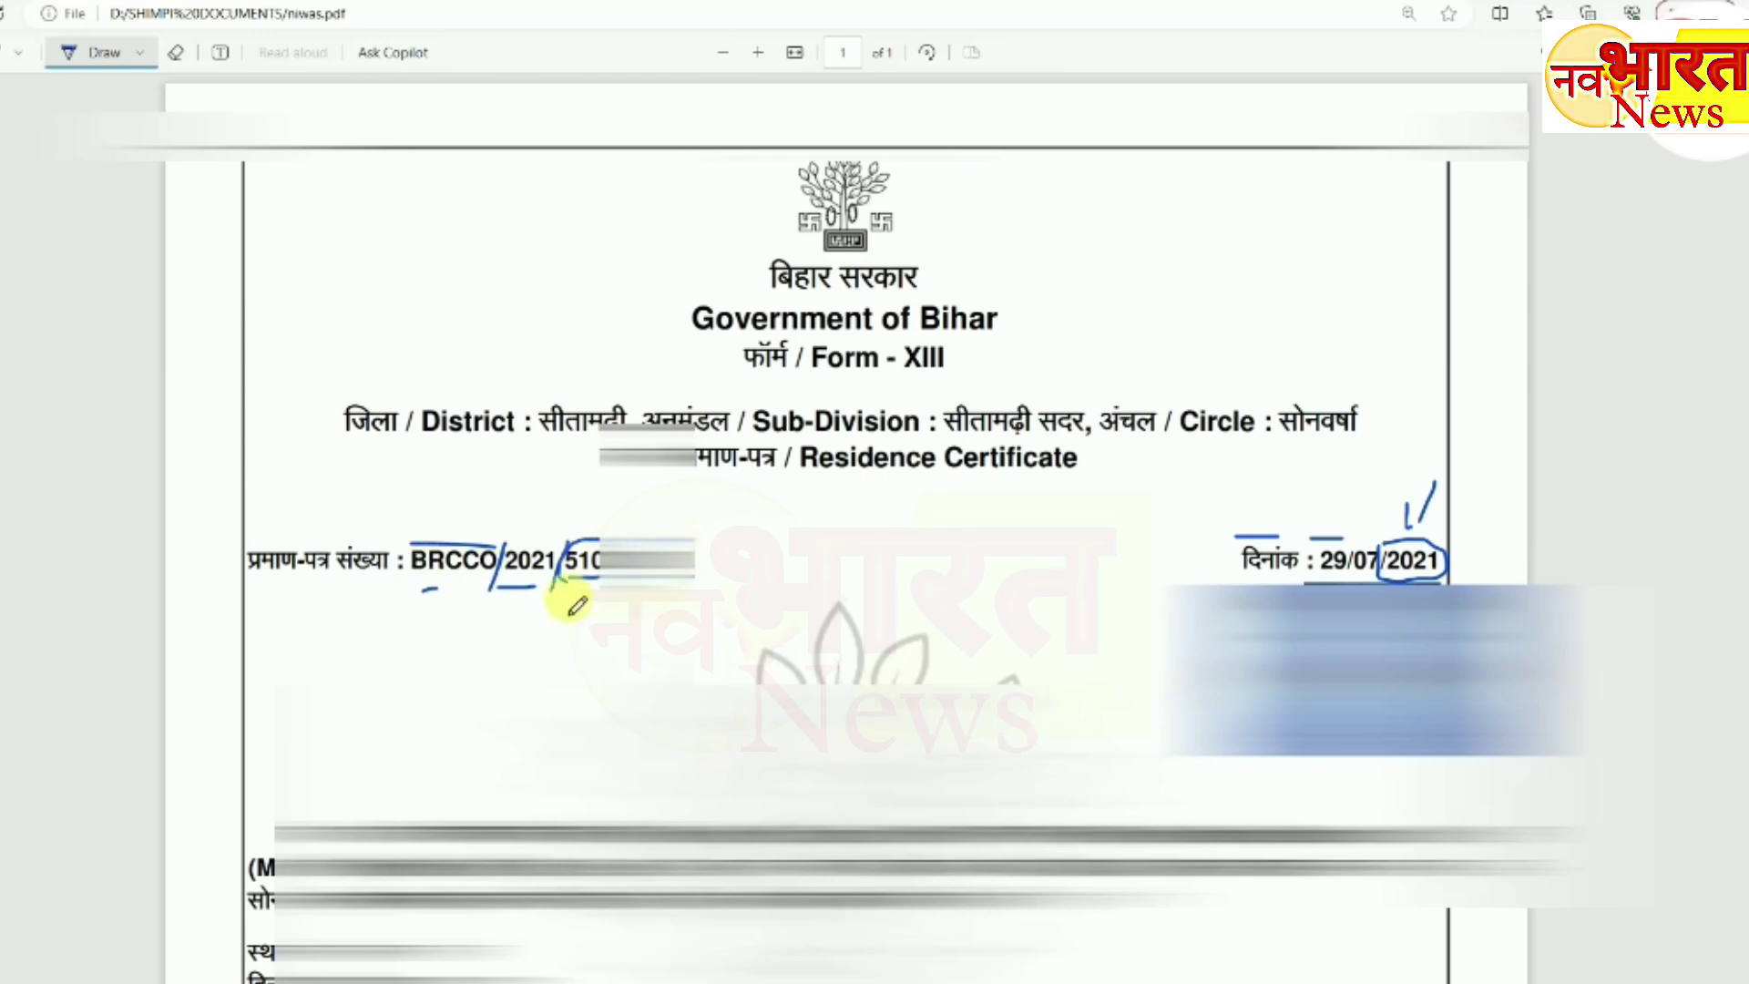
# Step: Draw more ink strokes beside and below the certificate number and above the date on the residence certificate PDF
pyautogui.moveTo(755, 554); pyautogui.dragTo(700, 556)
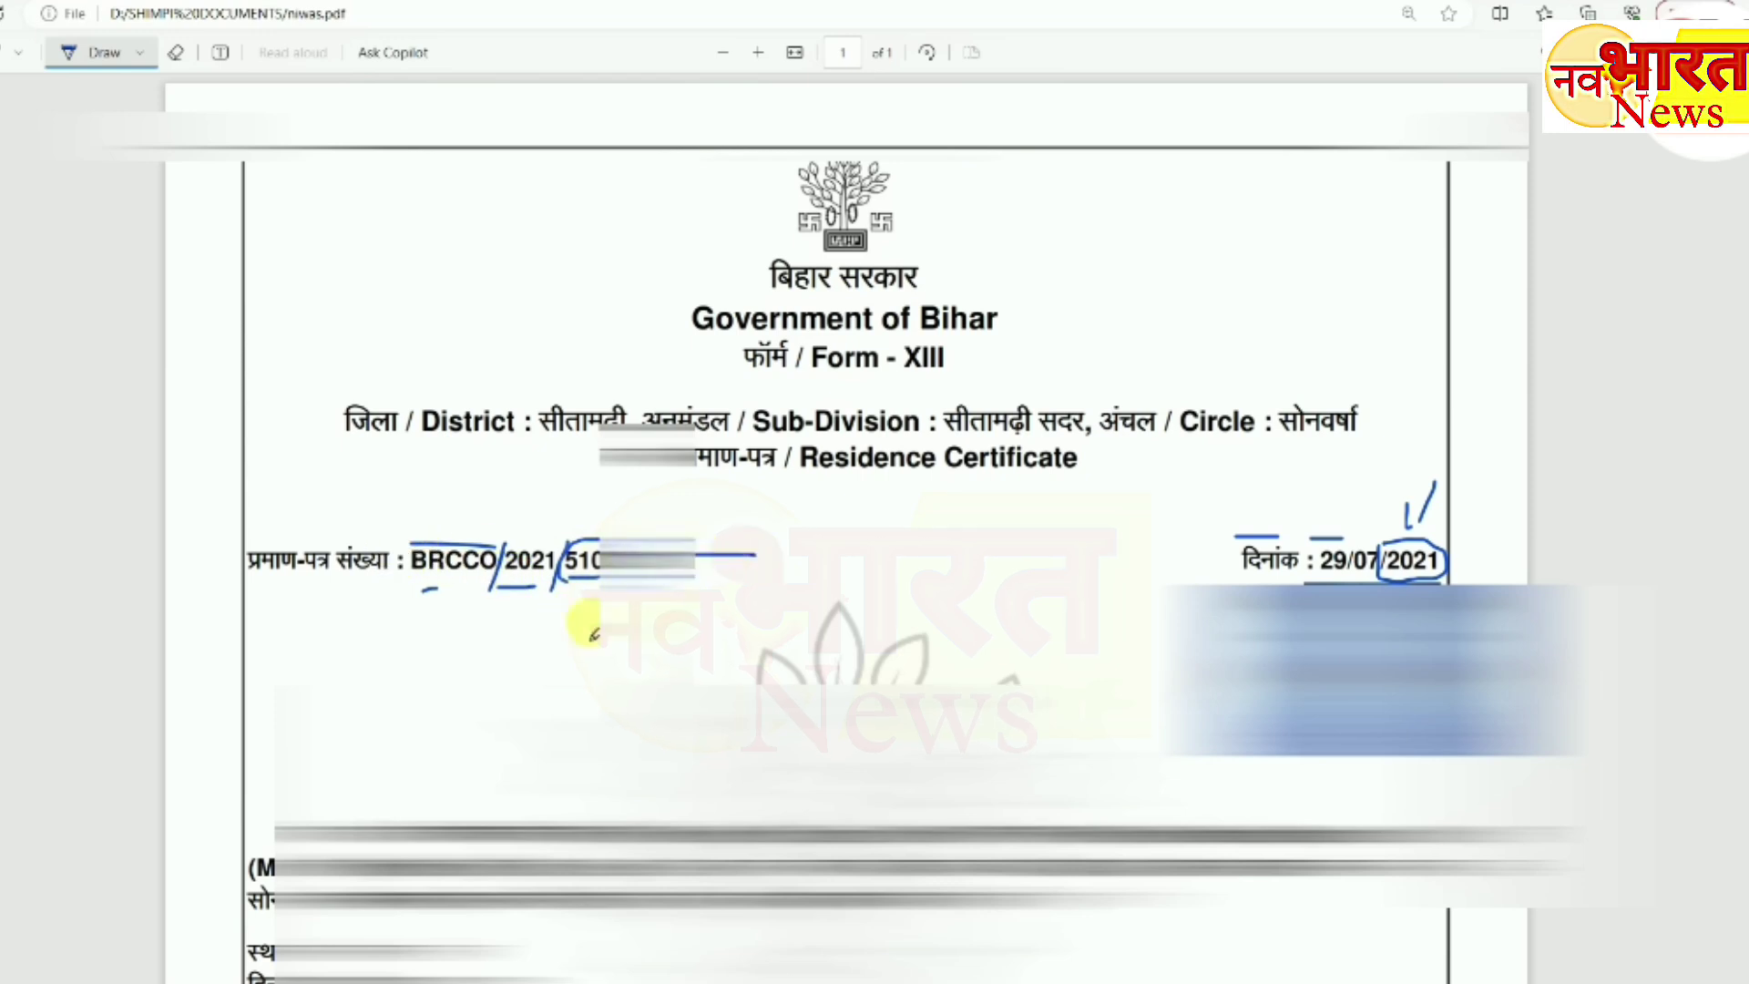
pyautogui.moveTo(550, 609)
pyautogui.mouseDown()
pyautogui.moveTo(517, 670)
pyautogui.moveTo(697, 659)
pyautogui.mouseUp()
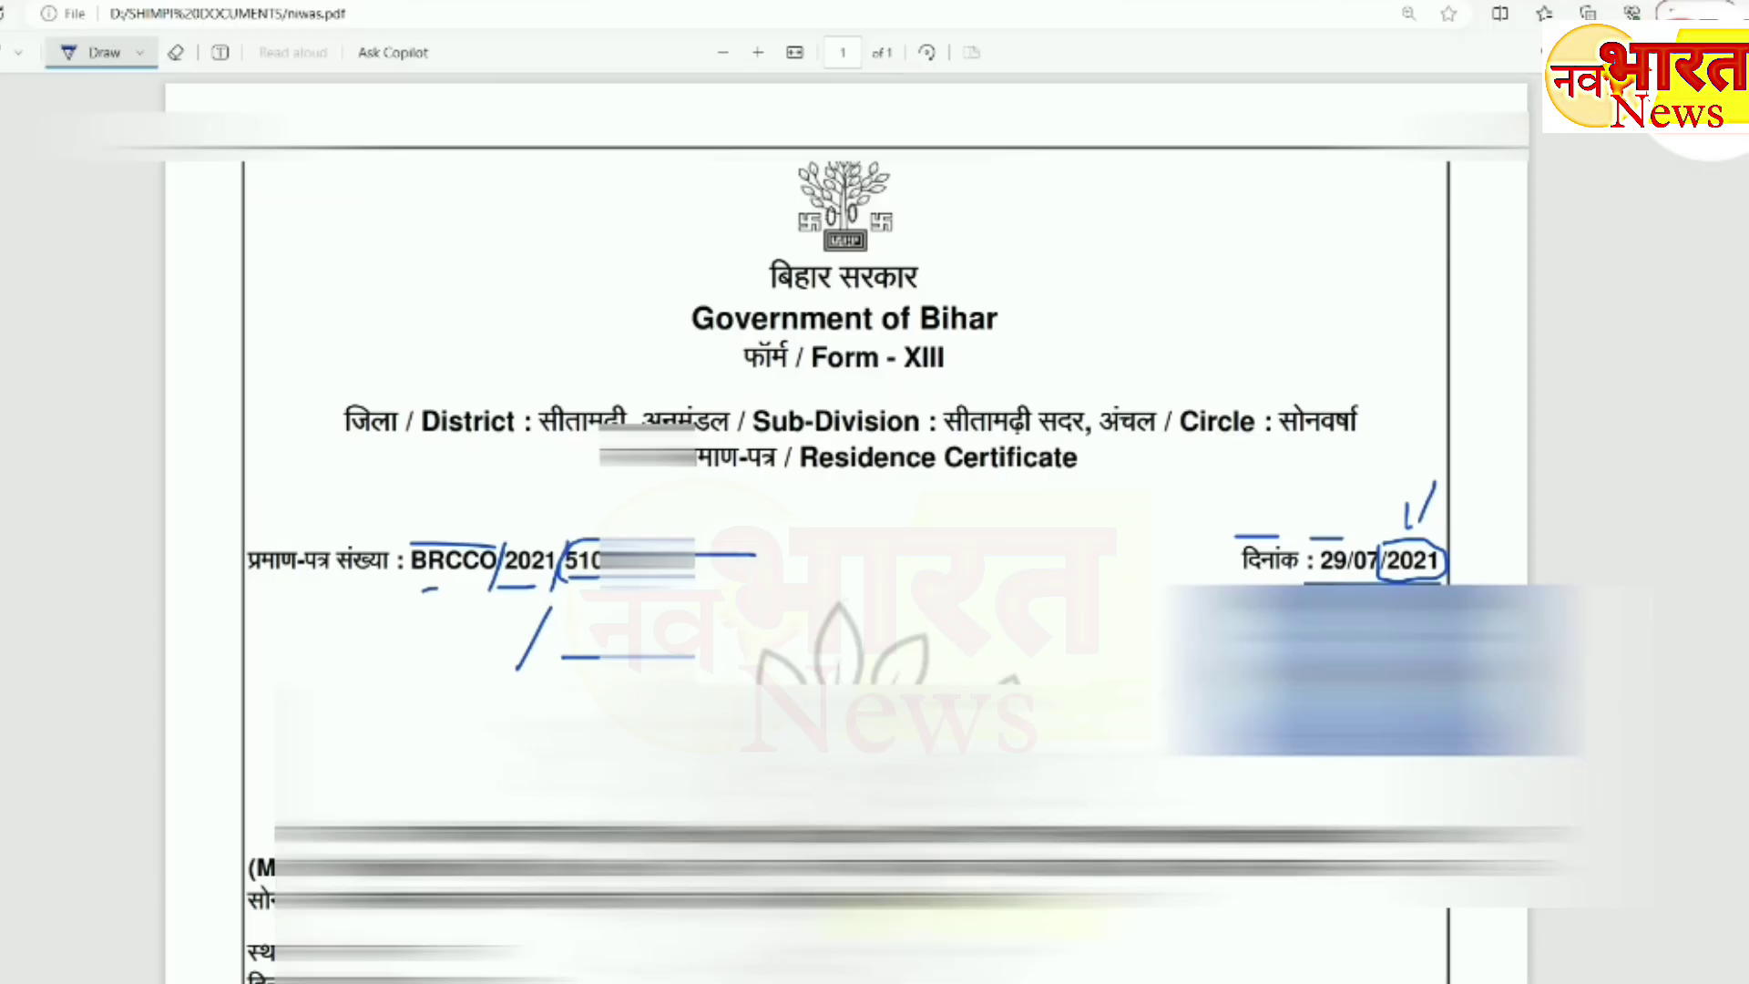
pyautogui.moveTo(1332, 553)
pyautogui.mouseDown()
pyautogui.moveTo(1308, 564)
pyautogui.moveTo(1484, 562)
pyautogui.moveTo(1339, 533)
pyautogui.mouseUp()
pyautogui.moveTo(1385, 435); pyautogui.dragTo(1351, 507)
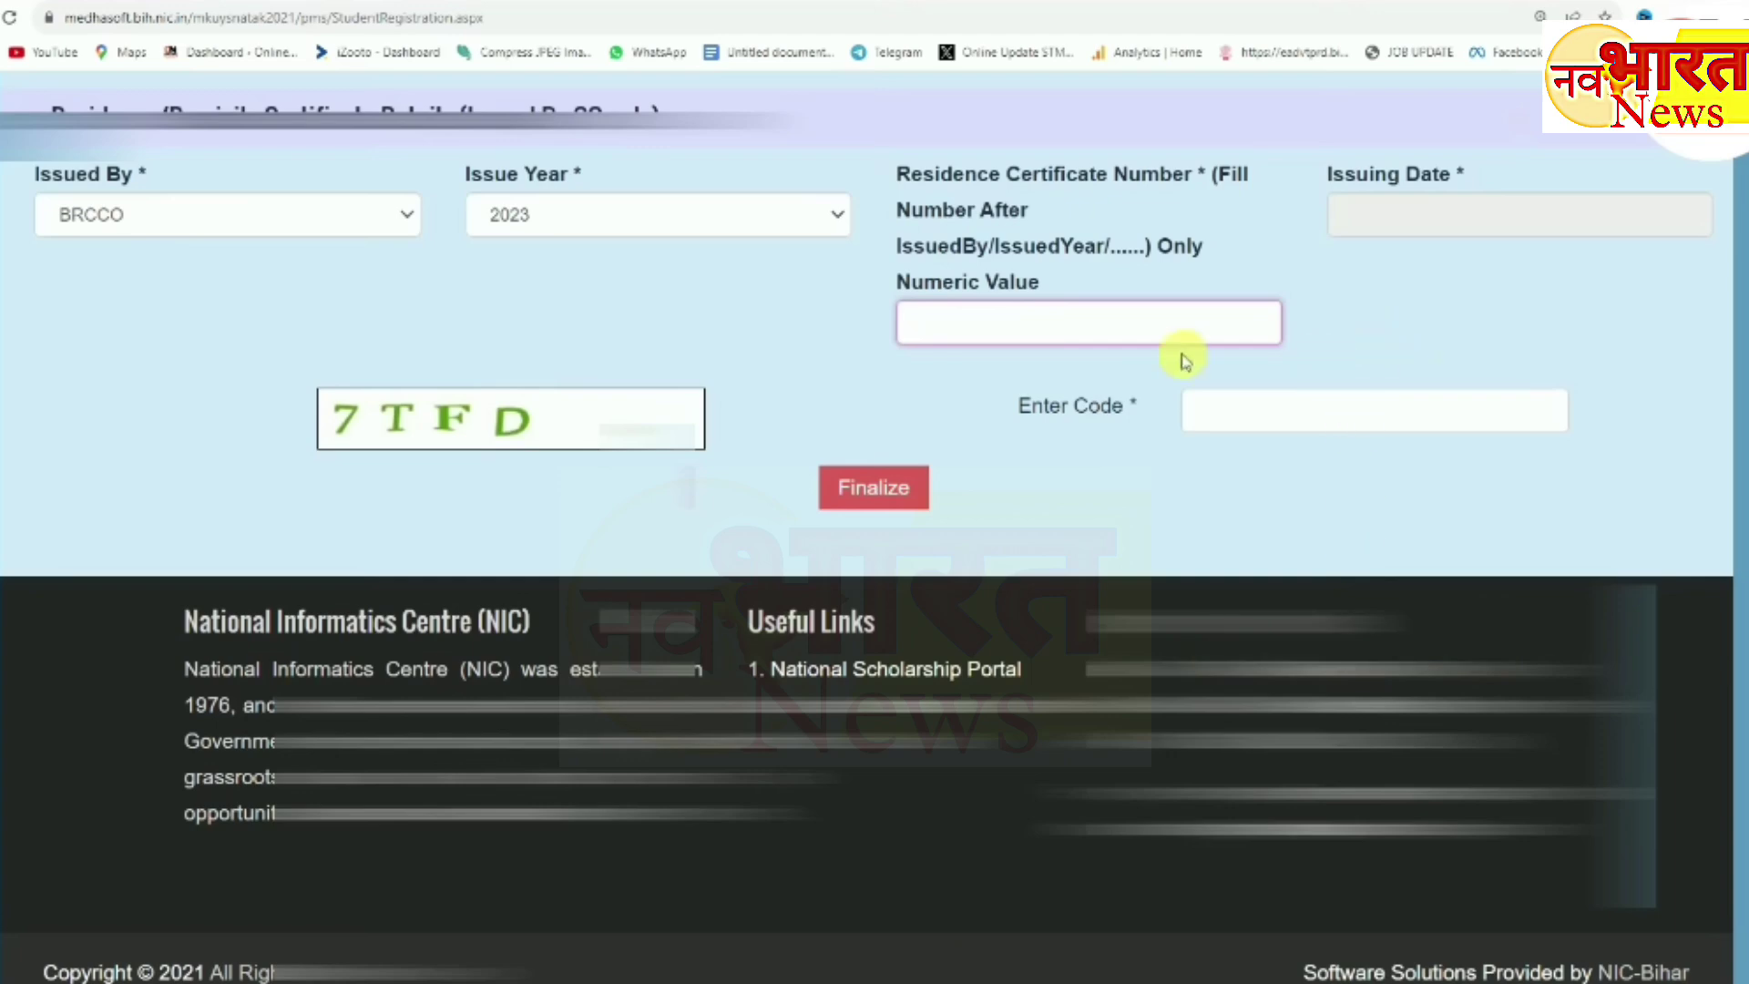
# Step: Return to the registration form, pick an October 2023 issuing date for the residence certificate, and complete the registration through its confirmation
pyautogui.click(1471, 230)
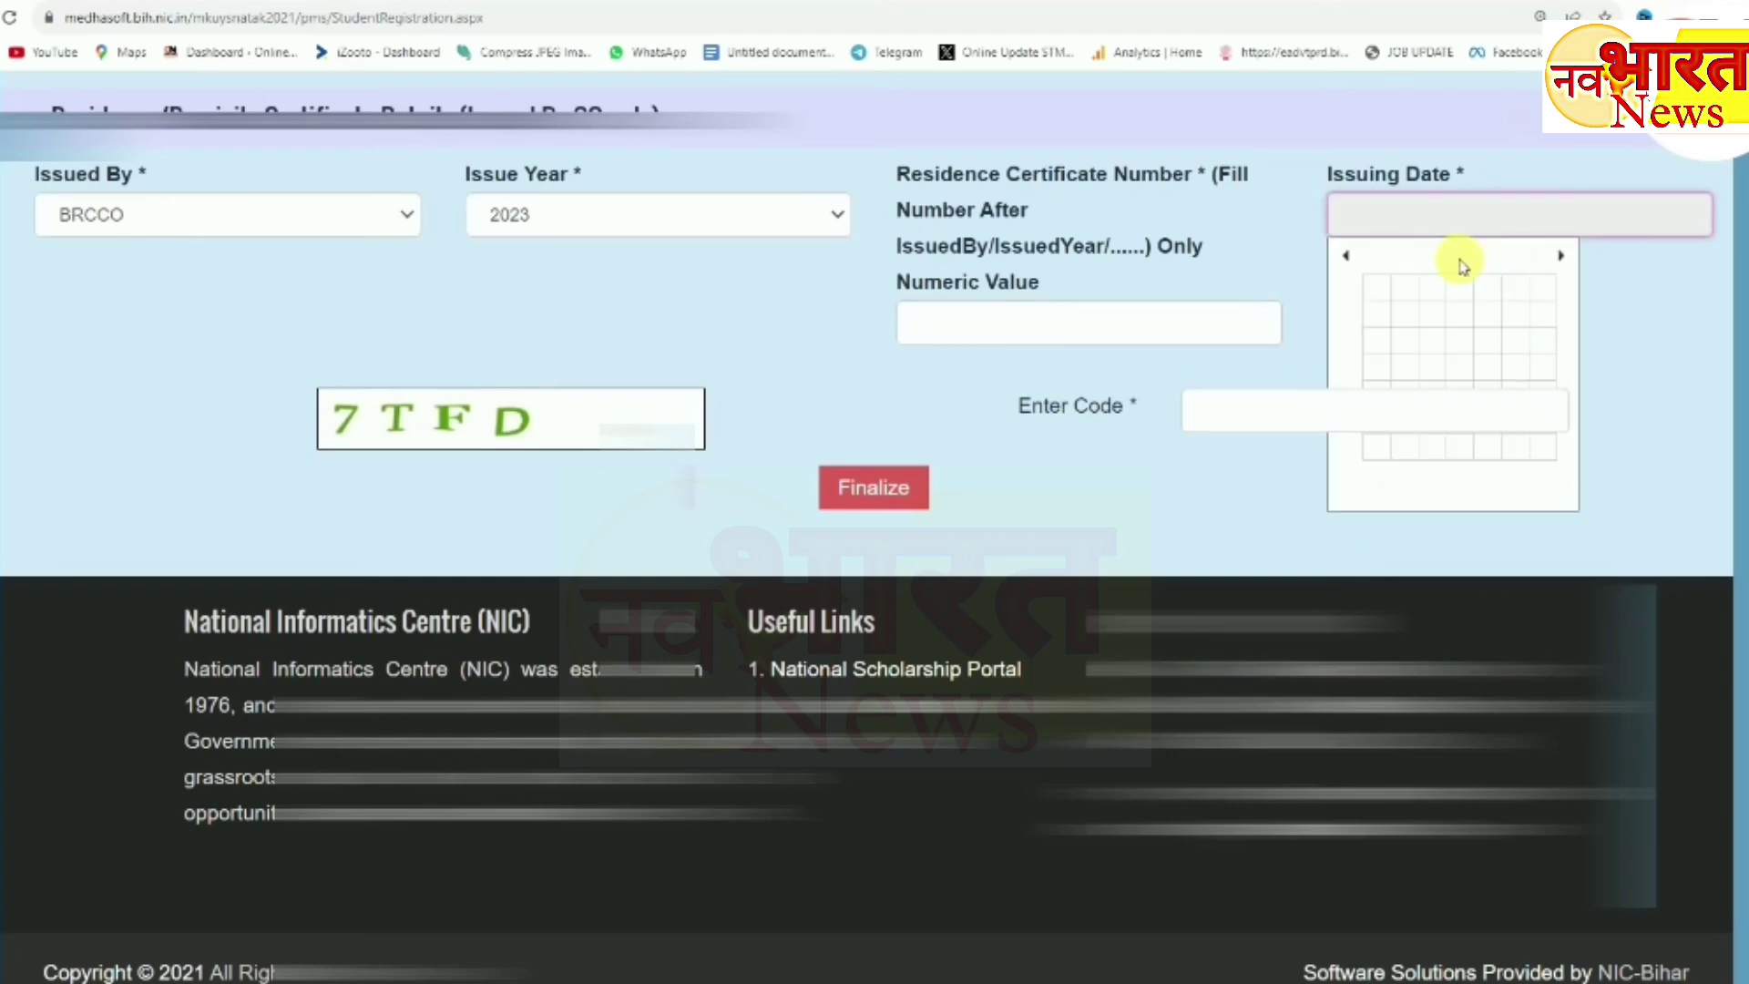
pyautogui.click(1420, 311)
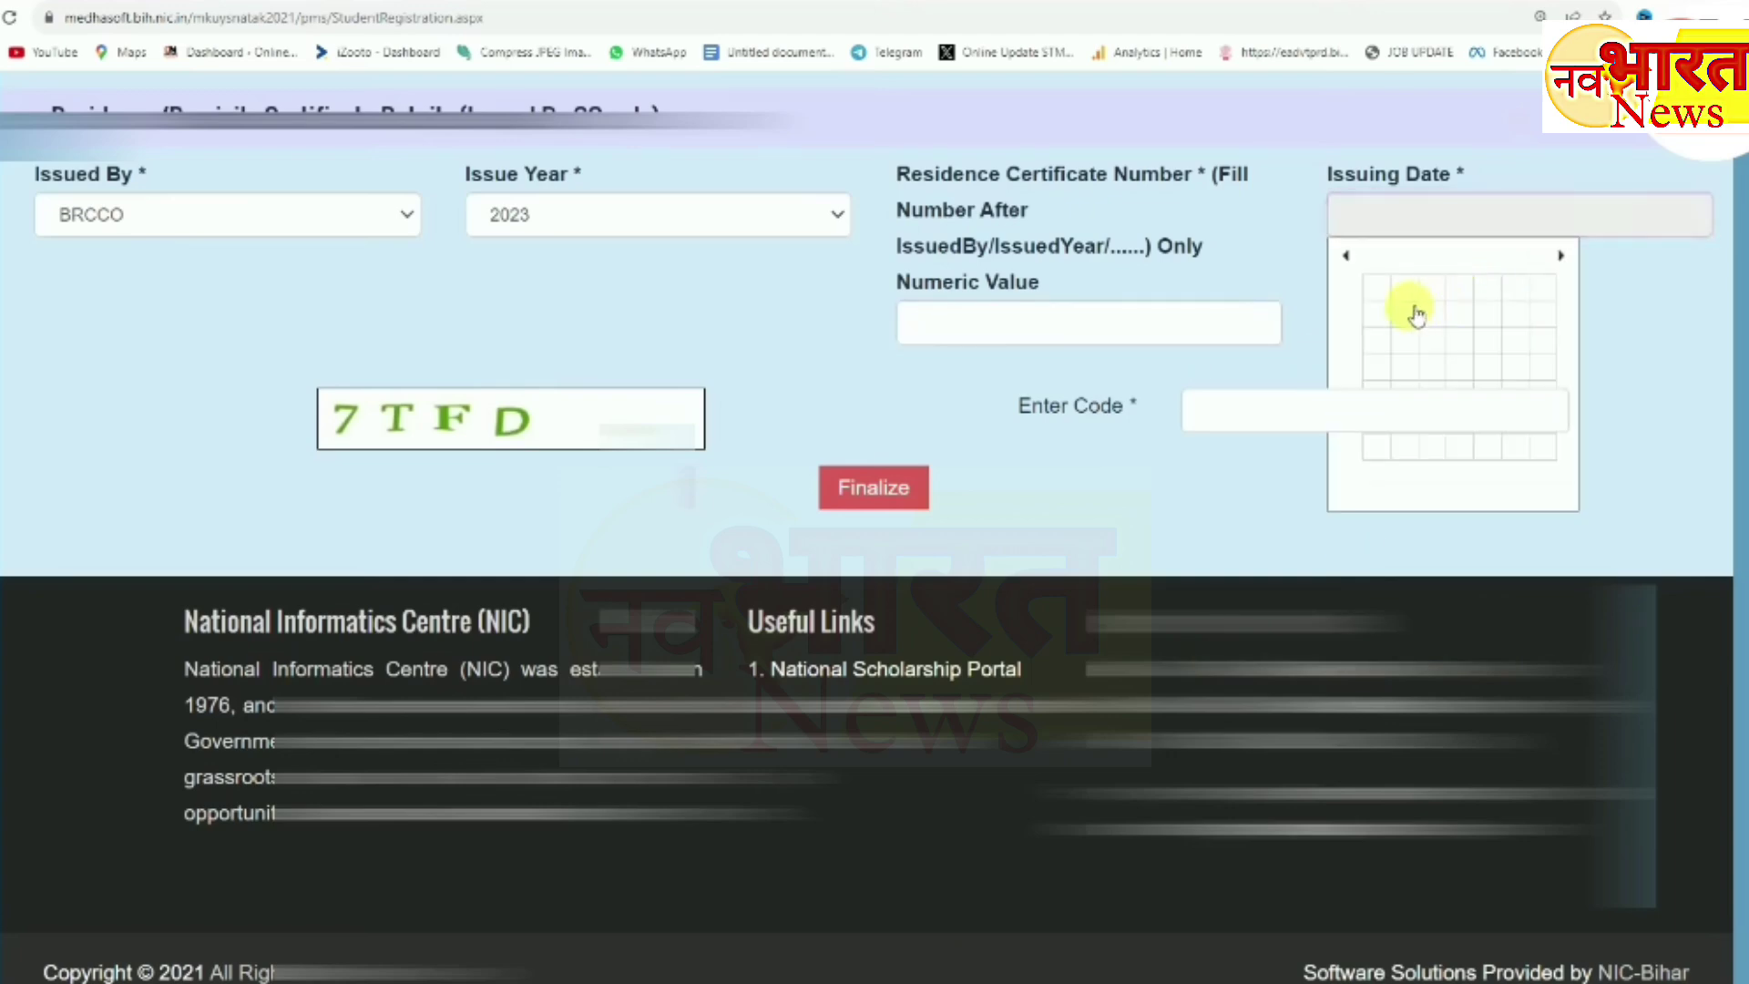
pyautogui.click(1504, 228)
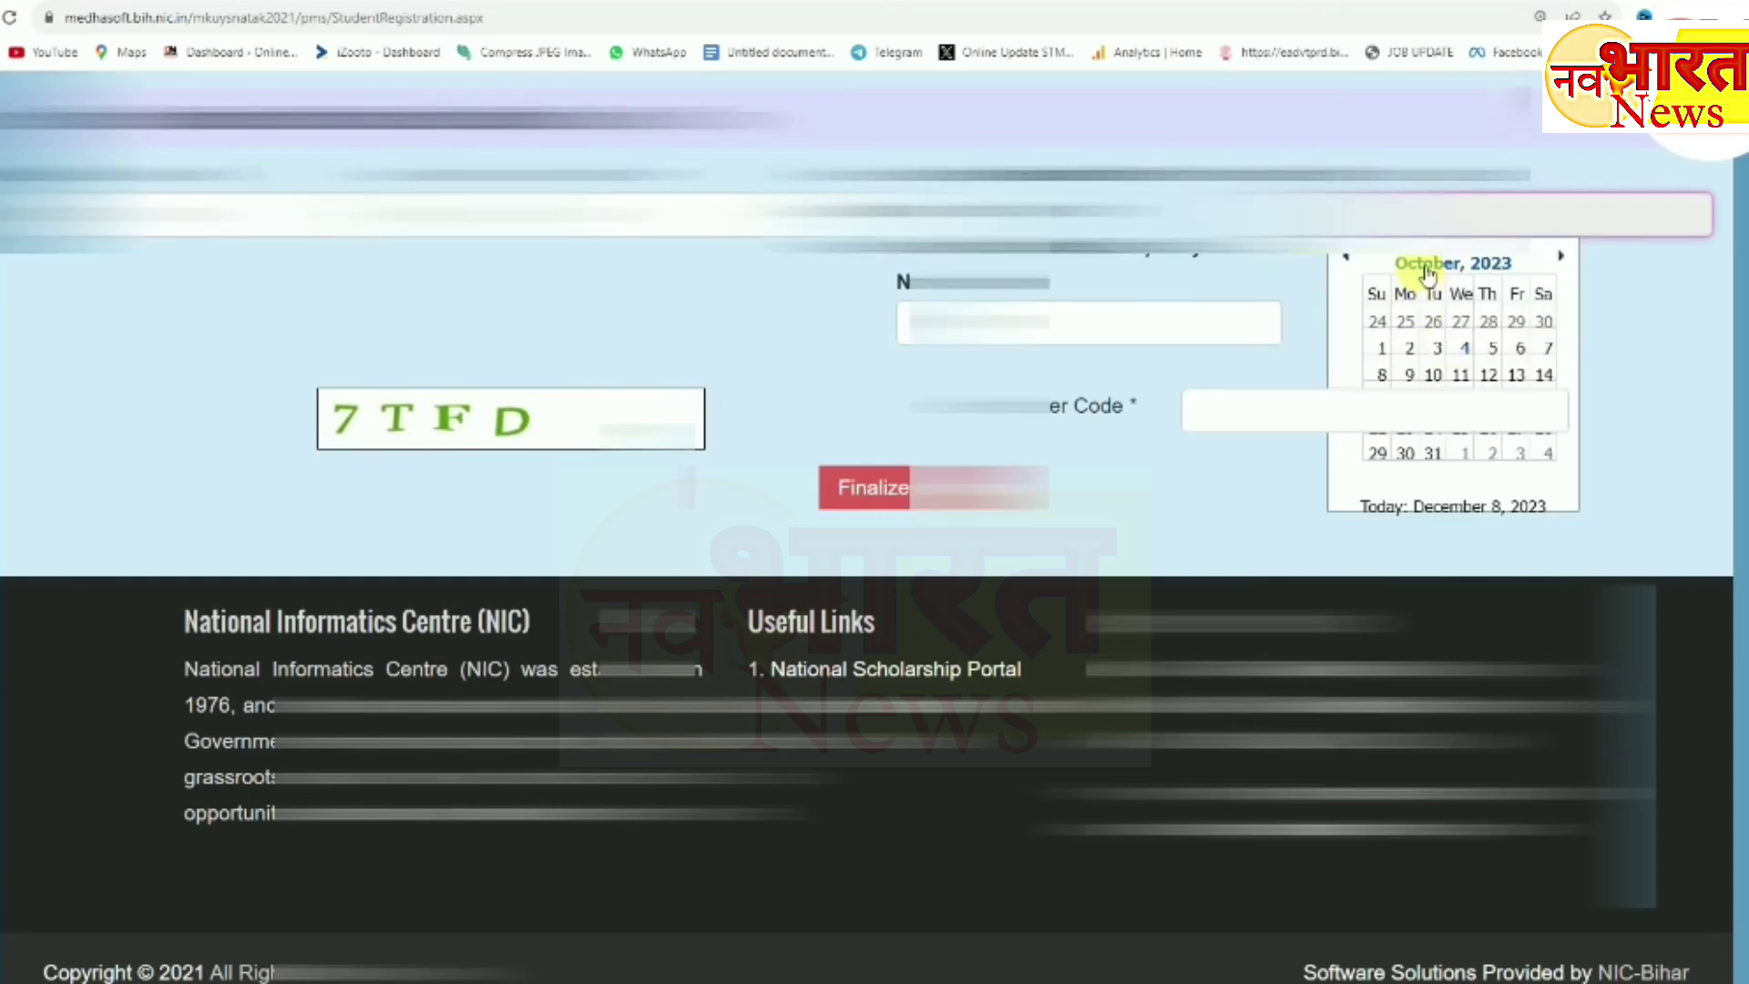
pyautogui.click(1468, 375)
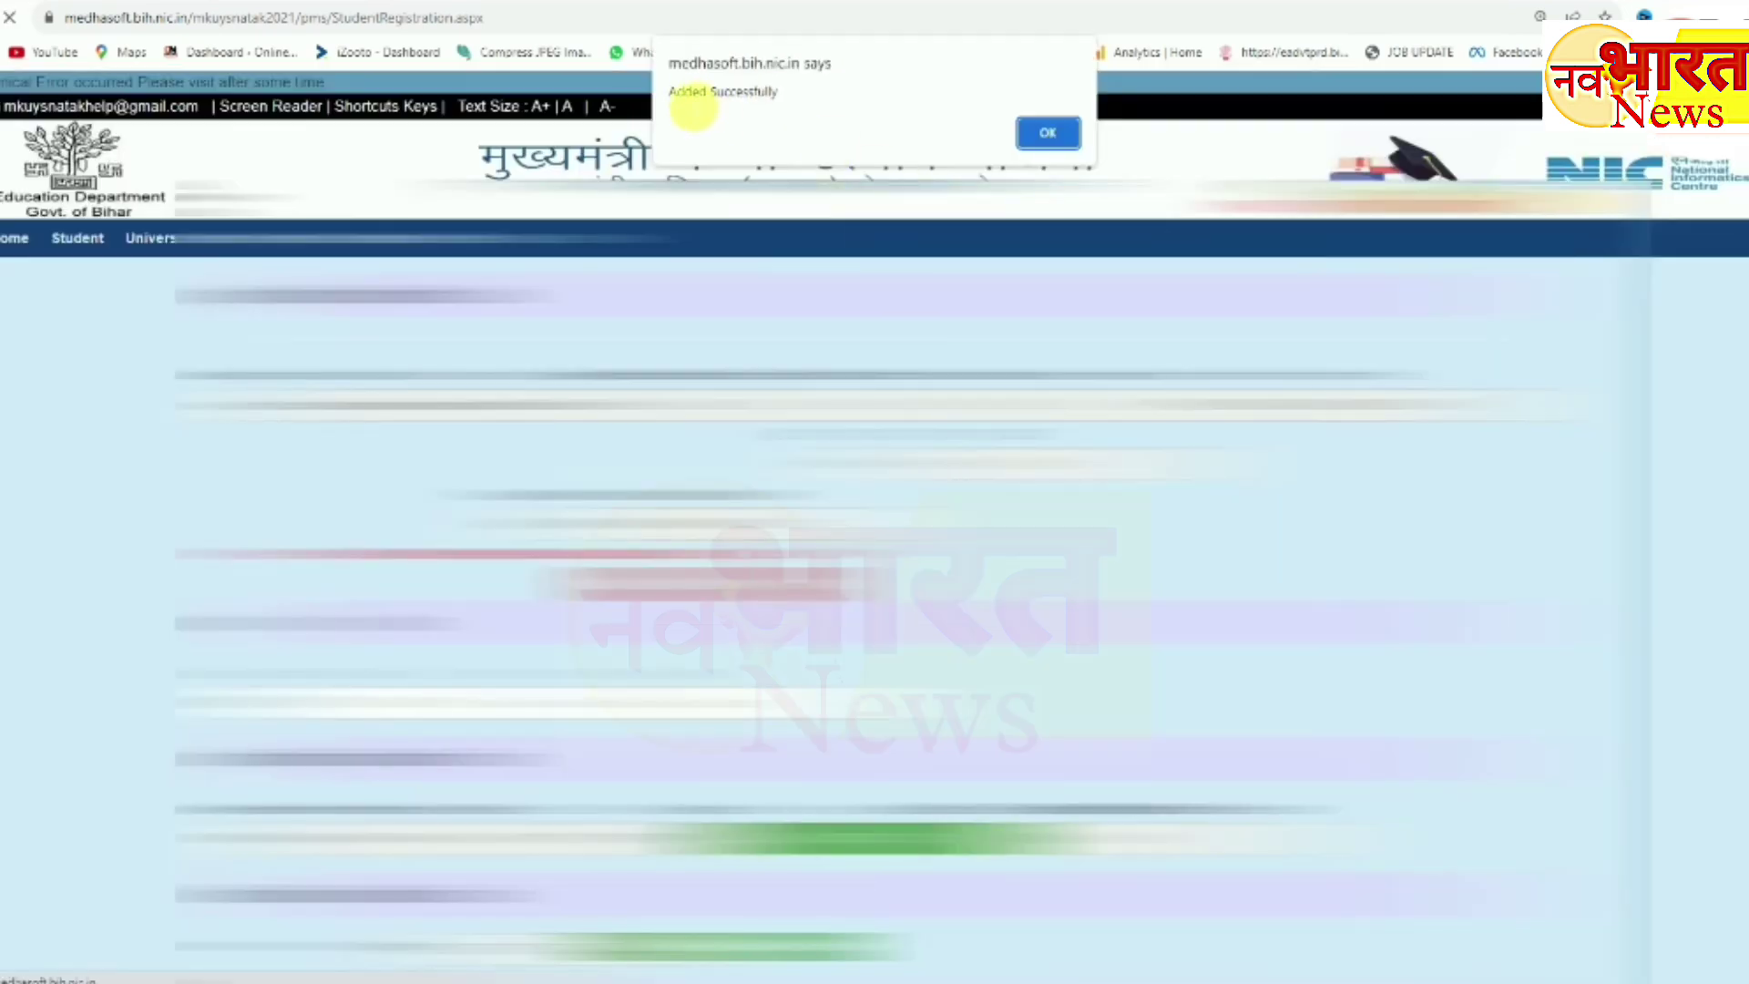
pyautogui.click(1047, 134)
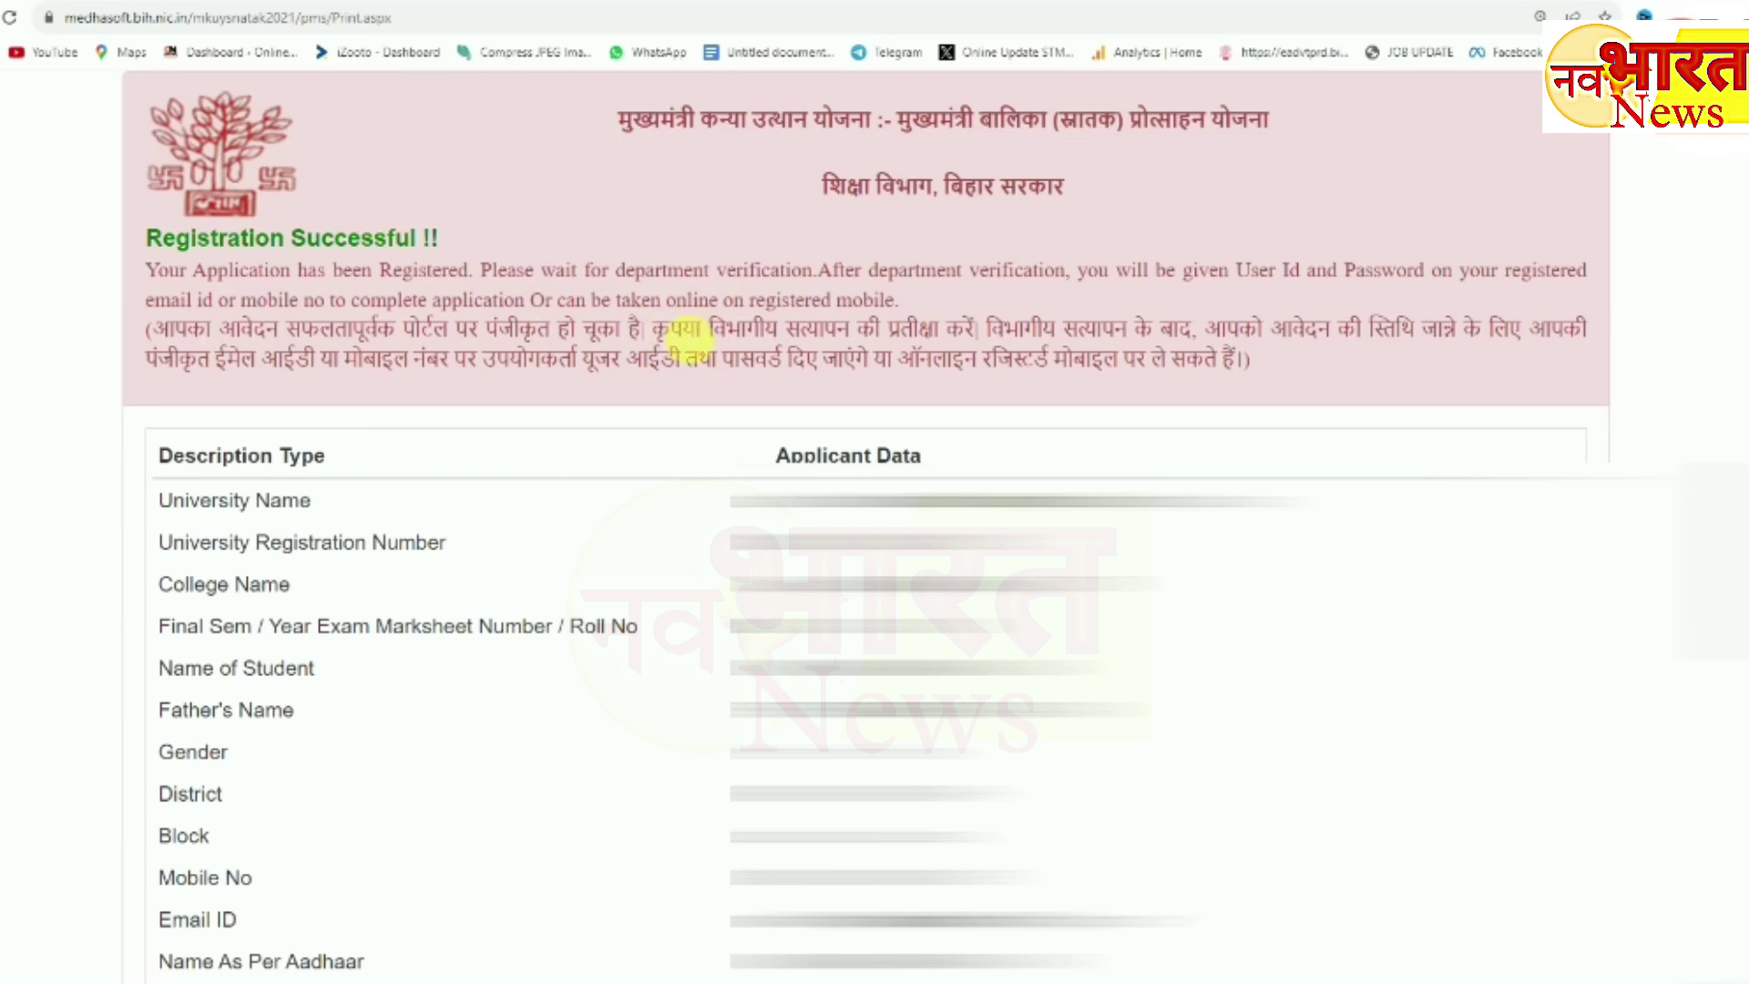
# Step: Highlight the notice's wording about department verification, registered email or mobile, and user ID and password, and print the registered application details
pyautogui.moveTo(785, 330); pyautogui.dragTo(1155, 333)
pyautogui.click(1255, 335)
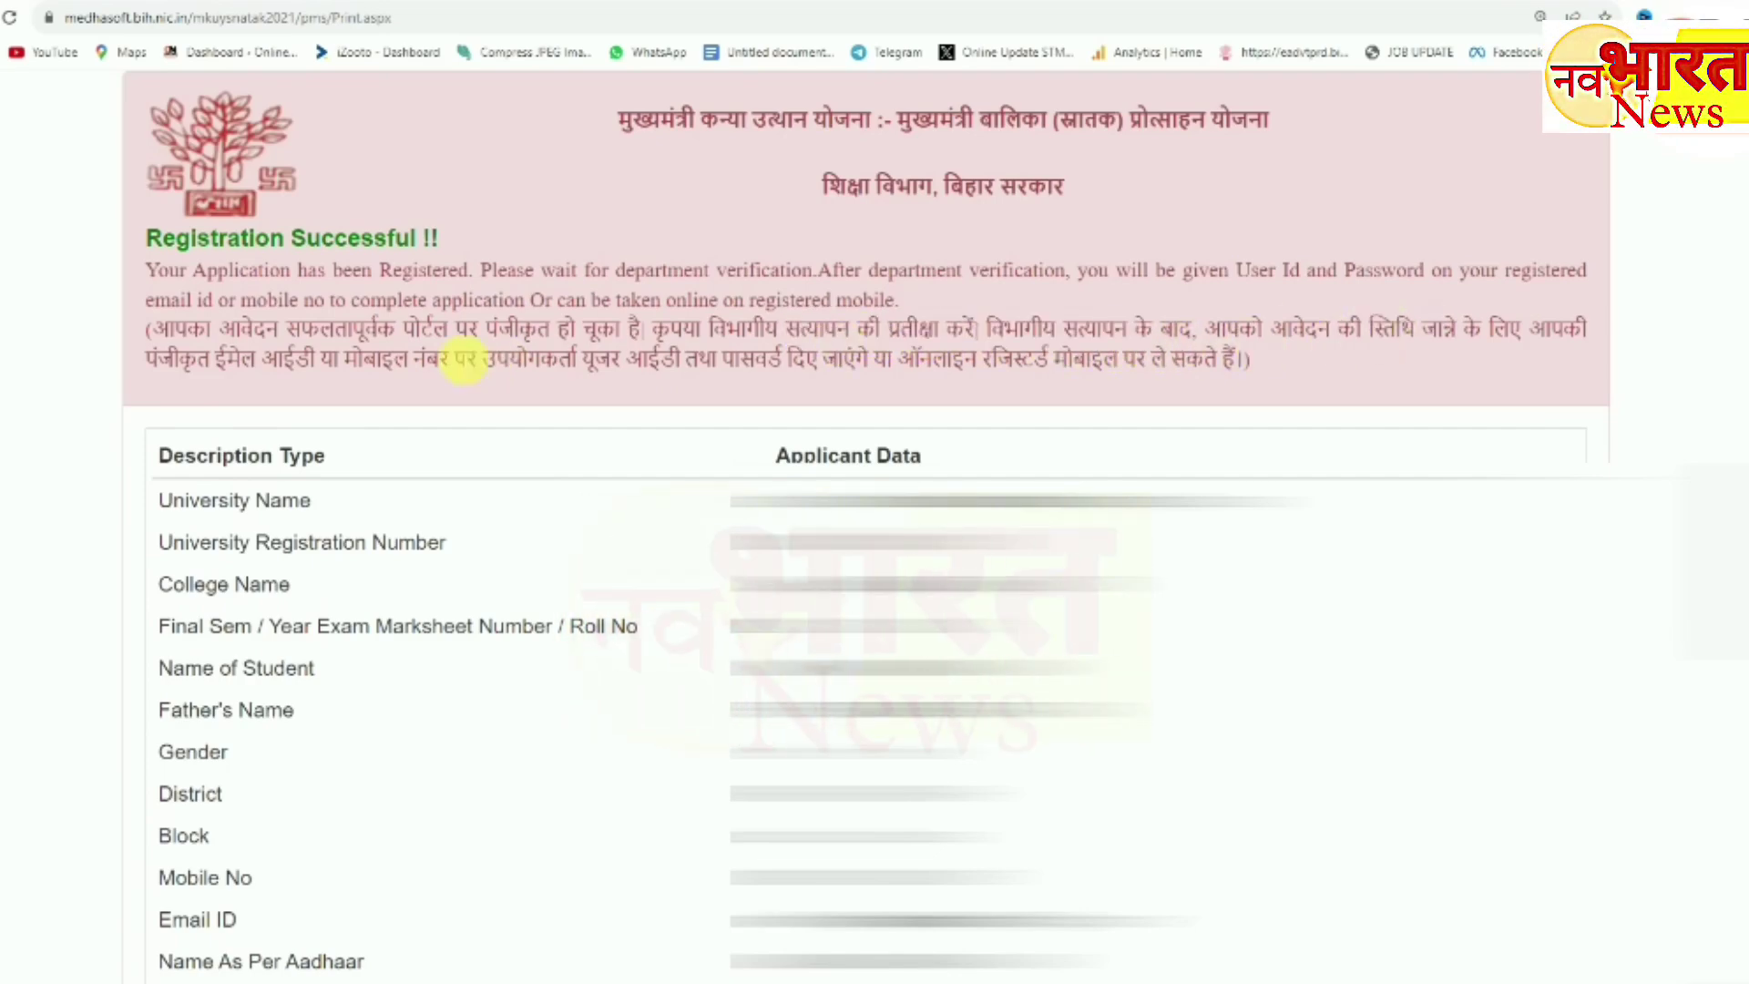
pyautogui.moveTo(235, 365); pyautogui.dragTo(492, 367)
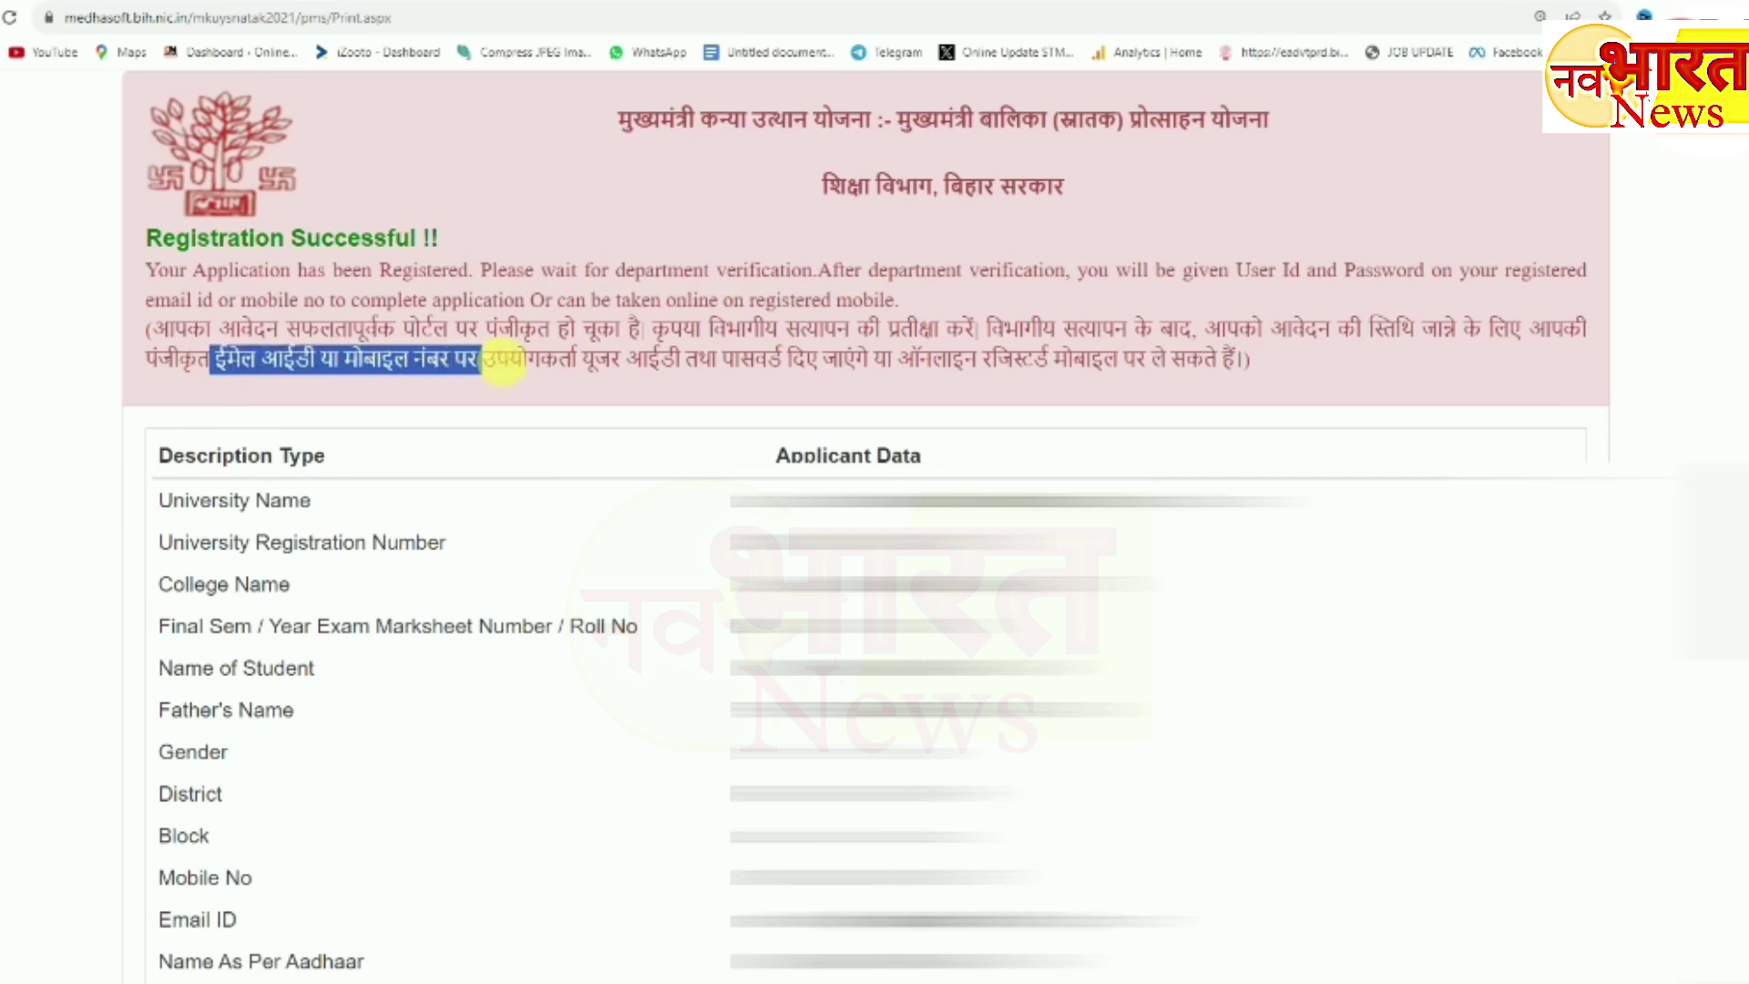
pyautogui.click(581, 367)
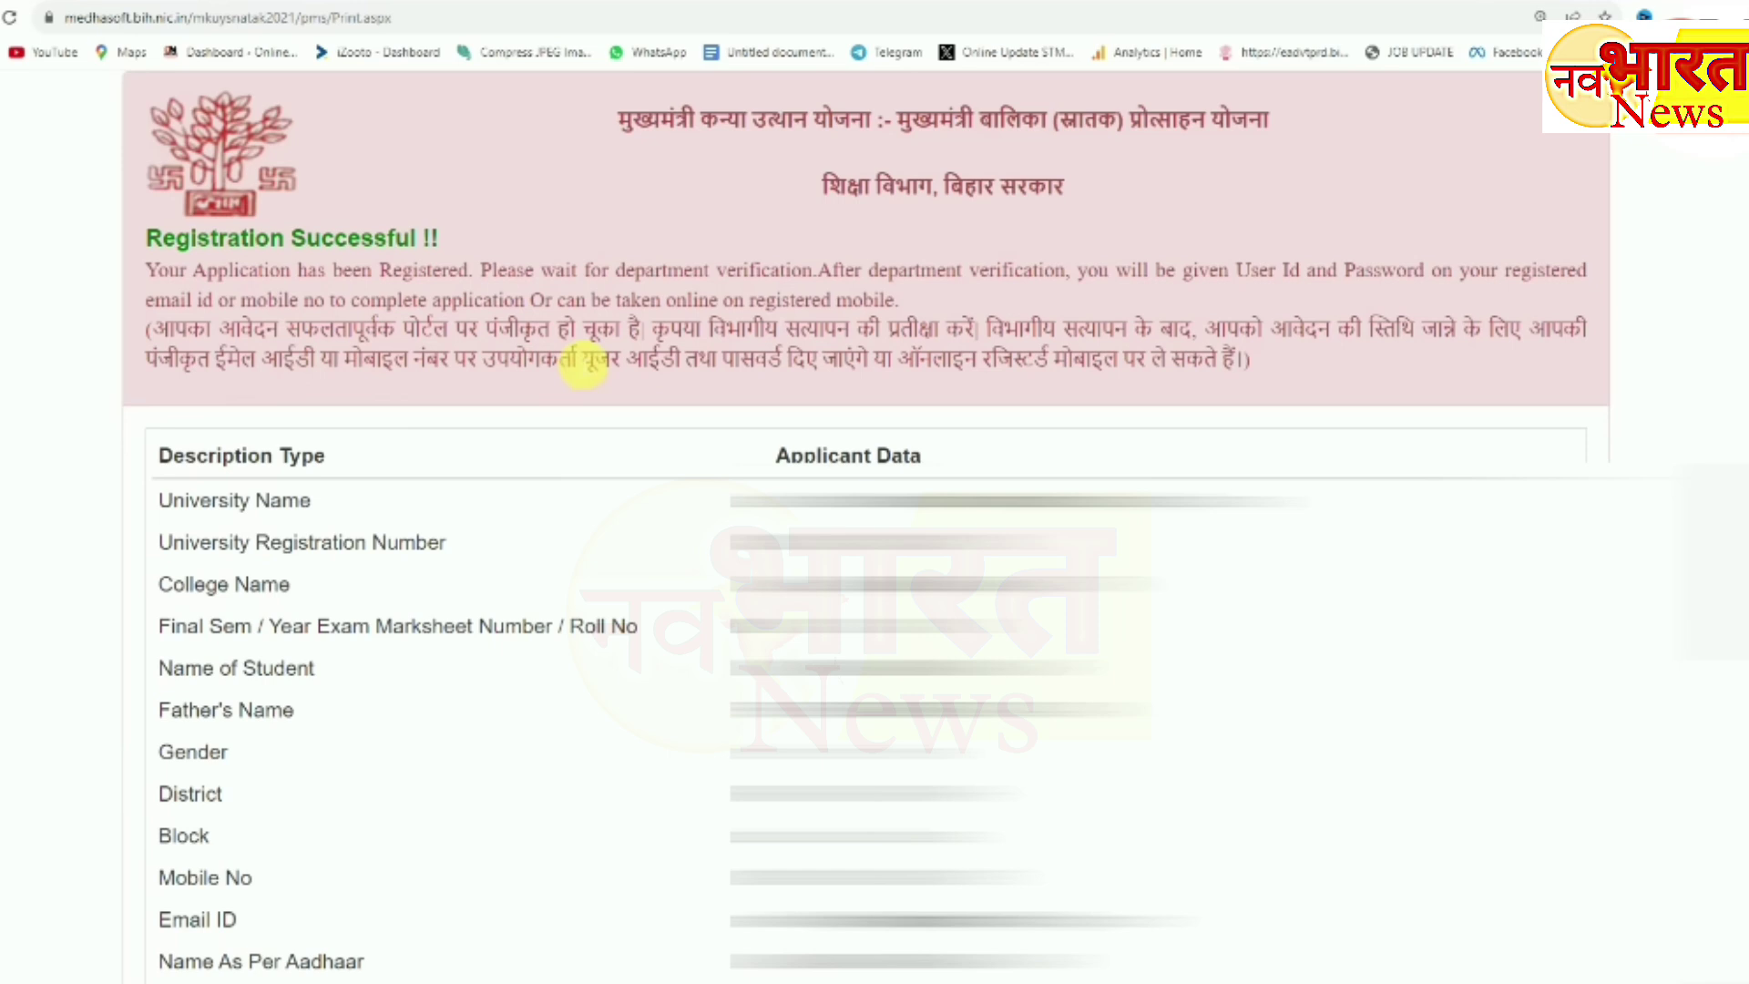
pyautogui.moveTo(583, 368); pyautogui.dragTo(766, 369)
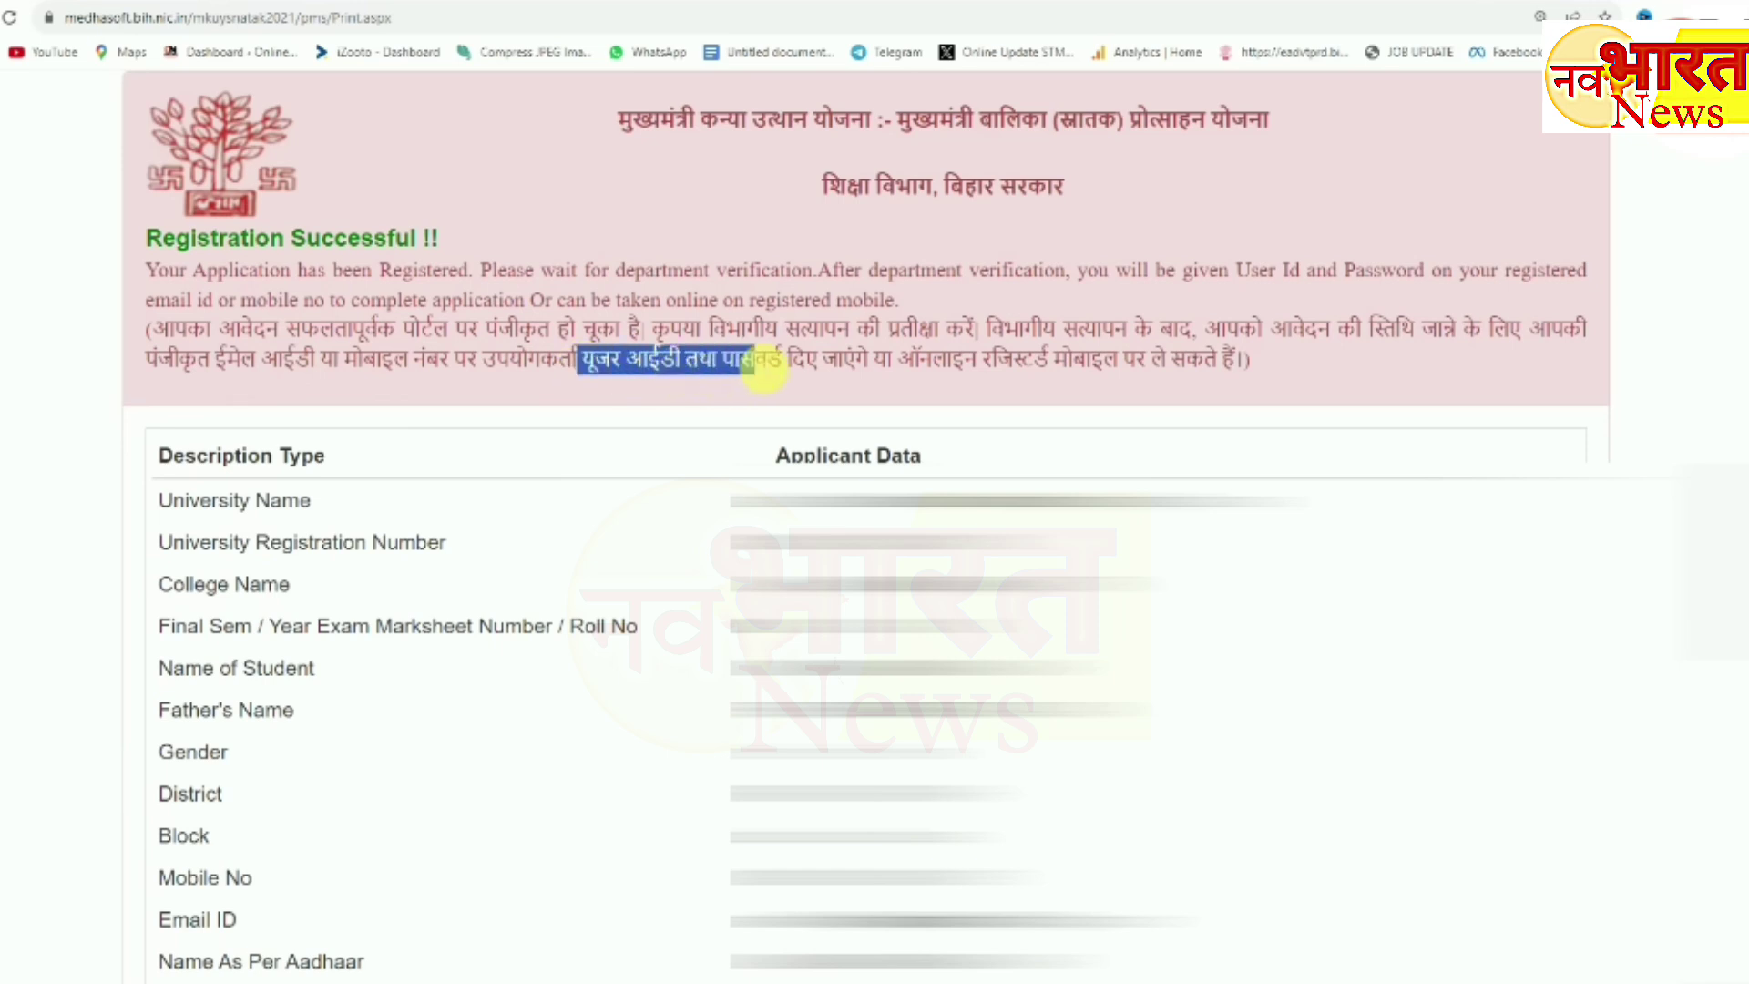
pyautogui.click(777, 367)
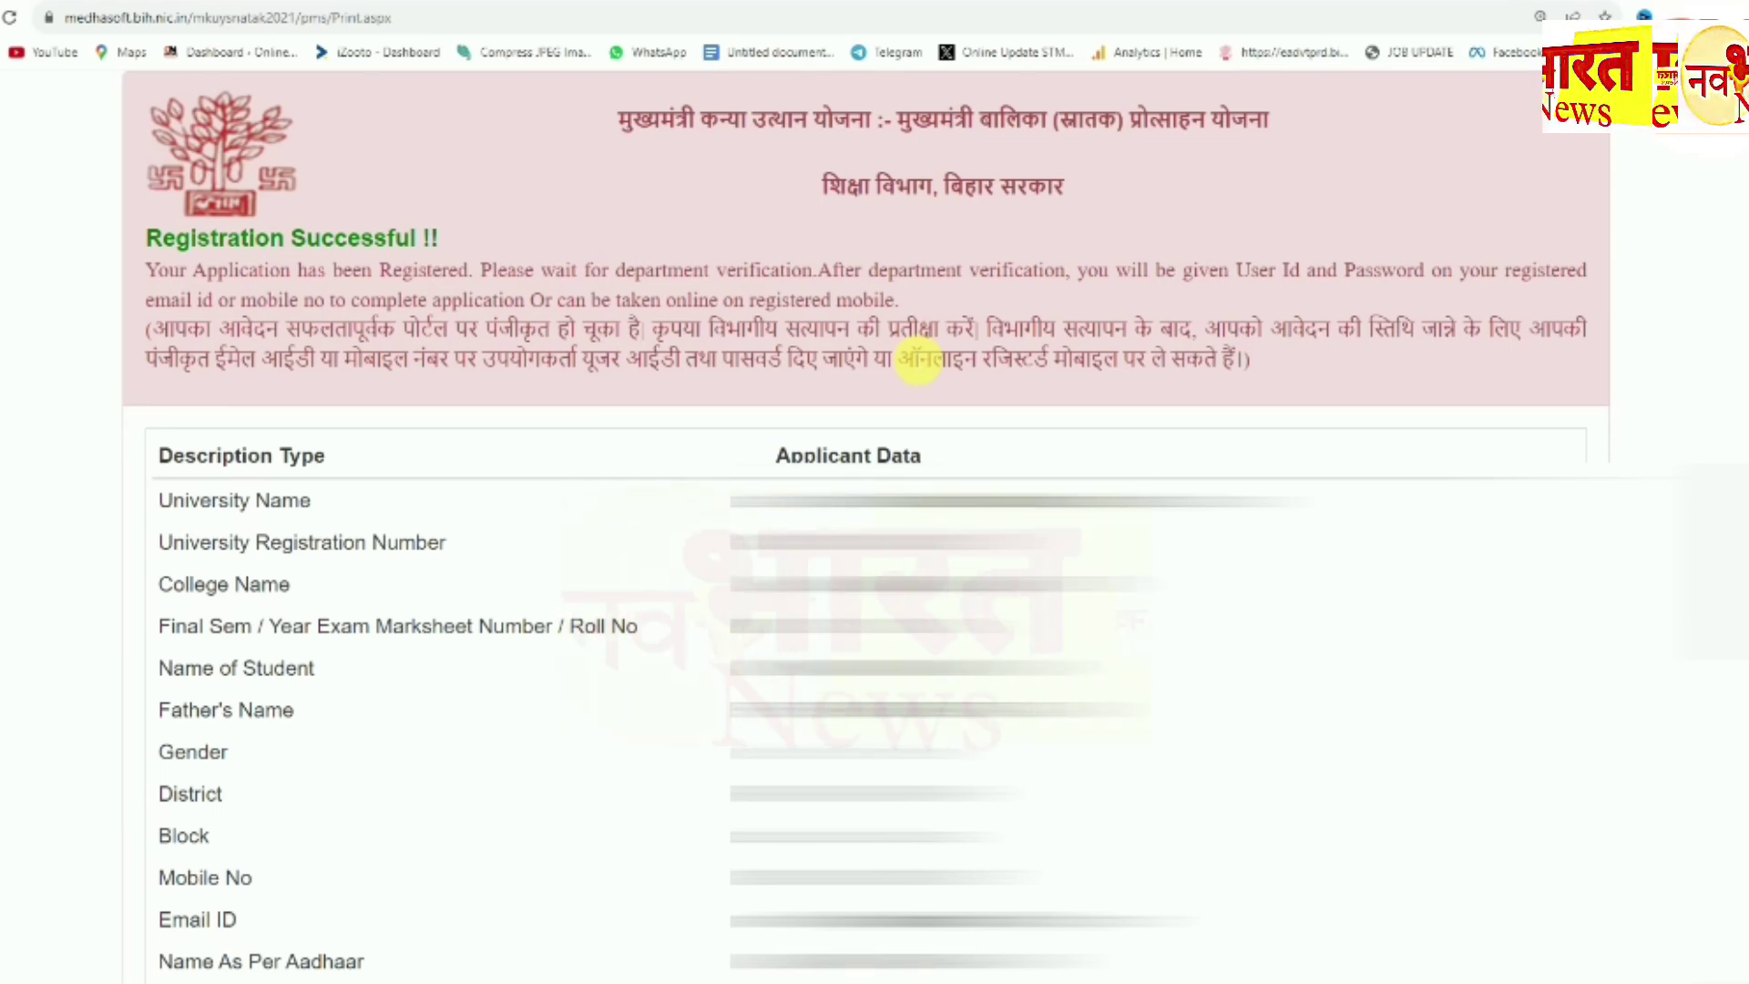
pyautogui.scroll(-5, 622, 120)
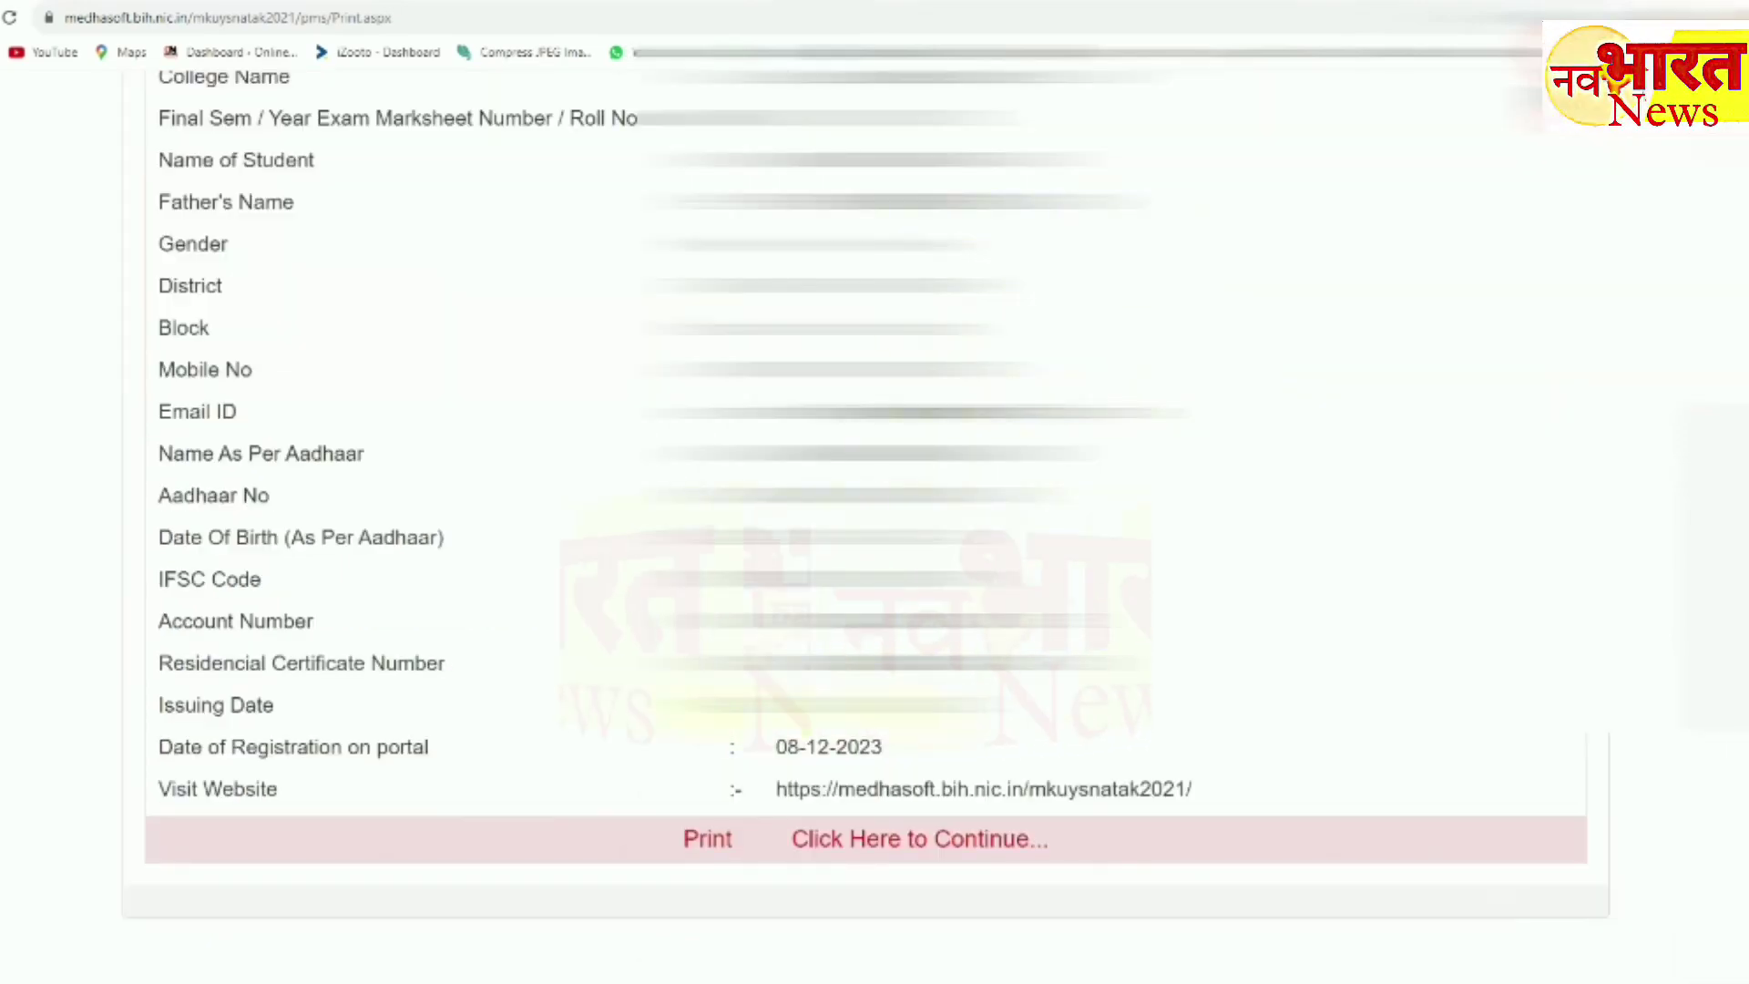
pyautogui.click(719, 844)
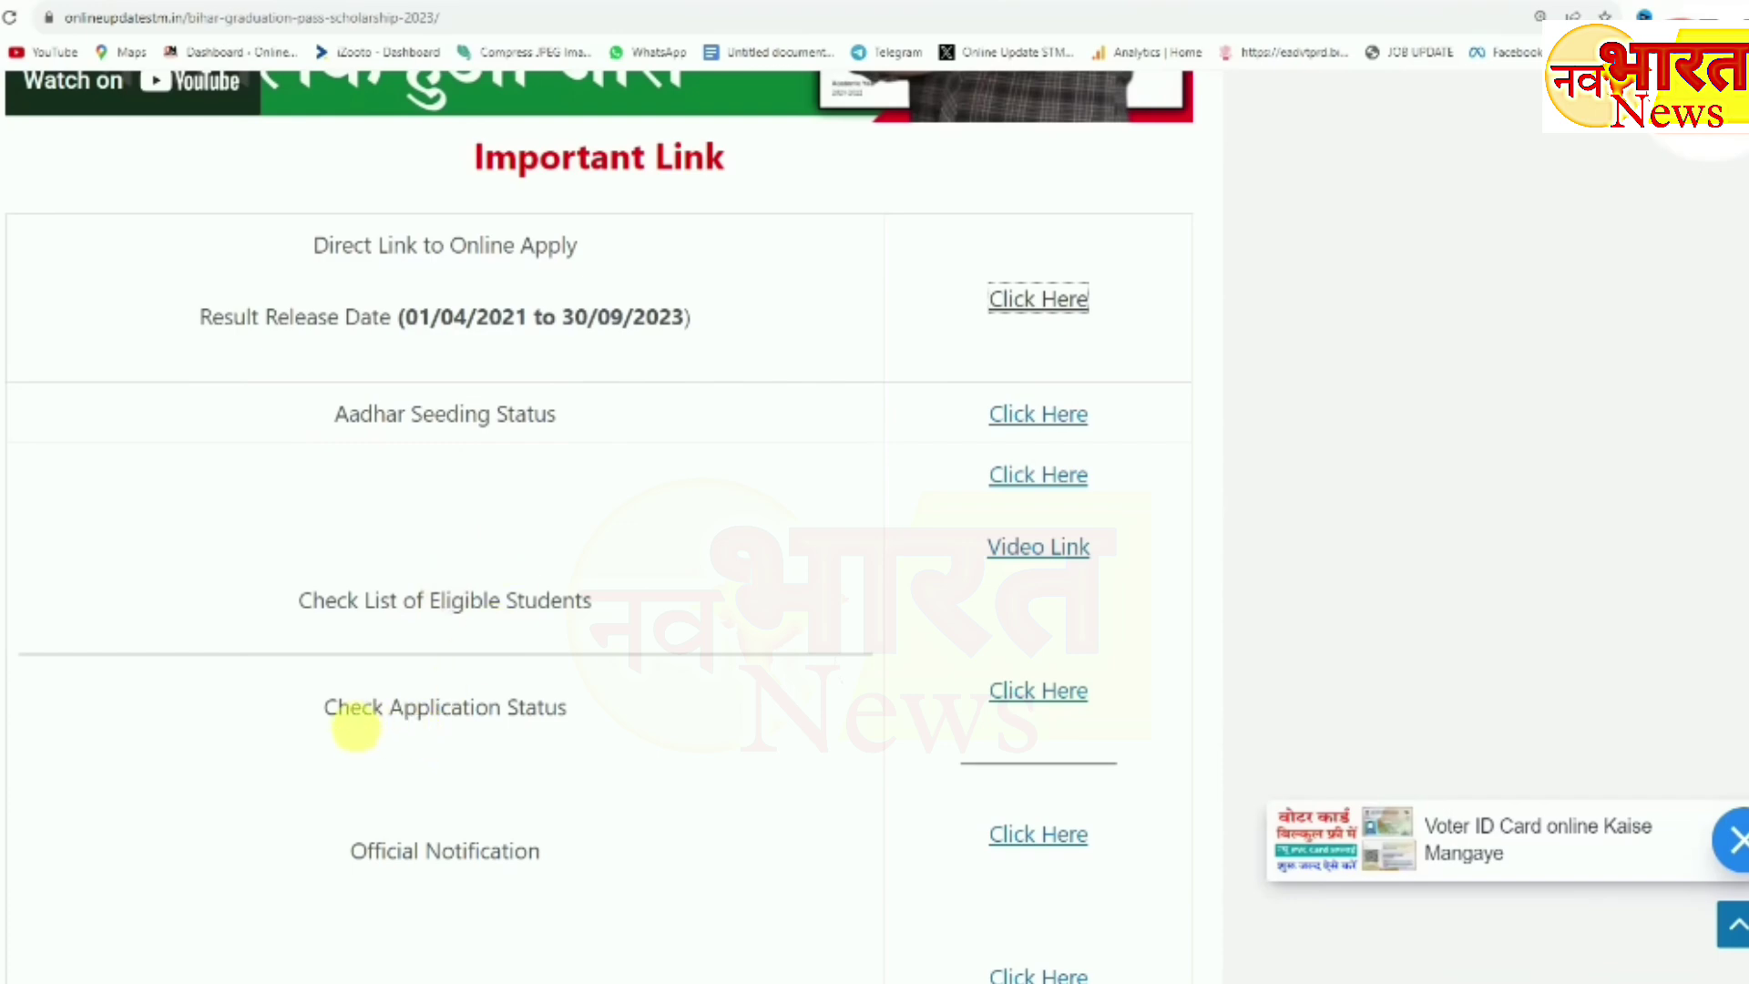
# Step: Open Check Application Status from the scholarship links page and get the status for Lalit Narayan Mithila University, Darbhanga, using the student's registration and mobile numbers
pyautogui.click(1026, 695)
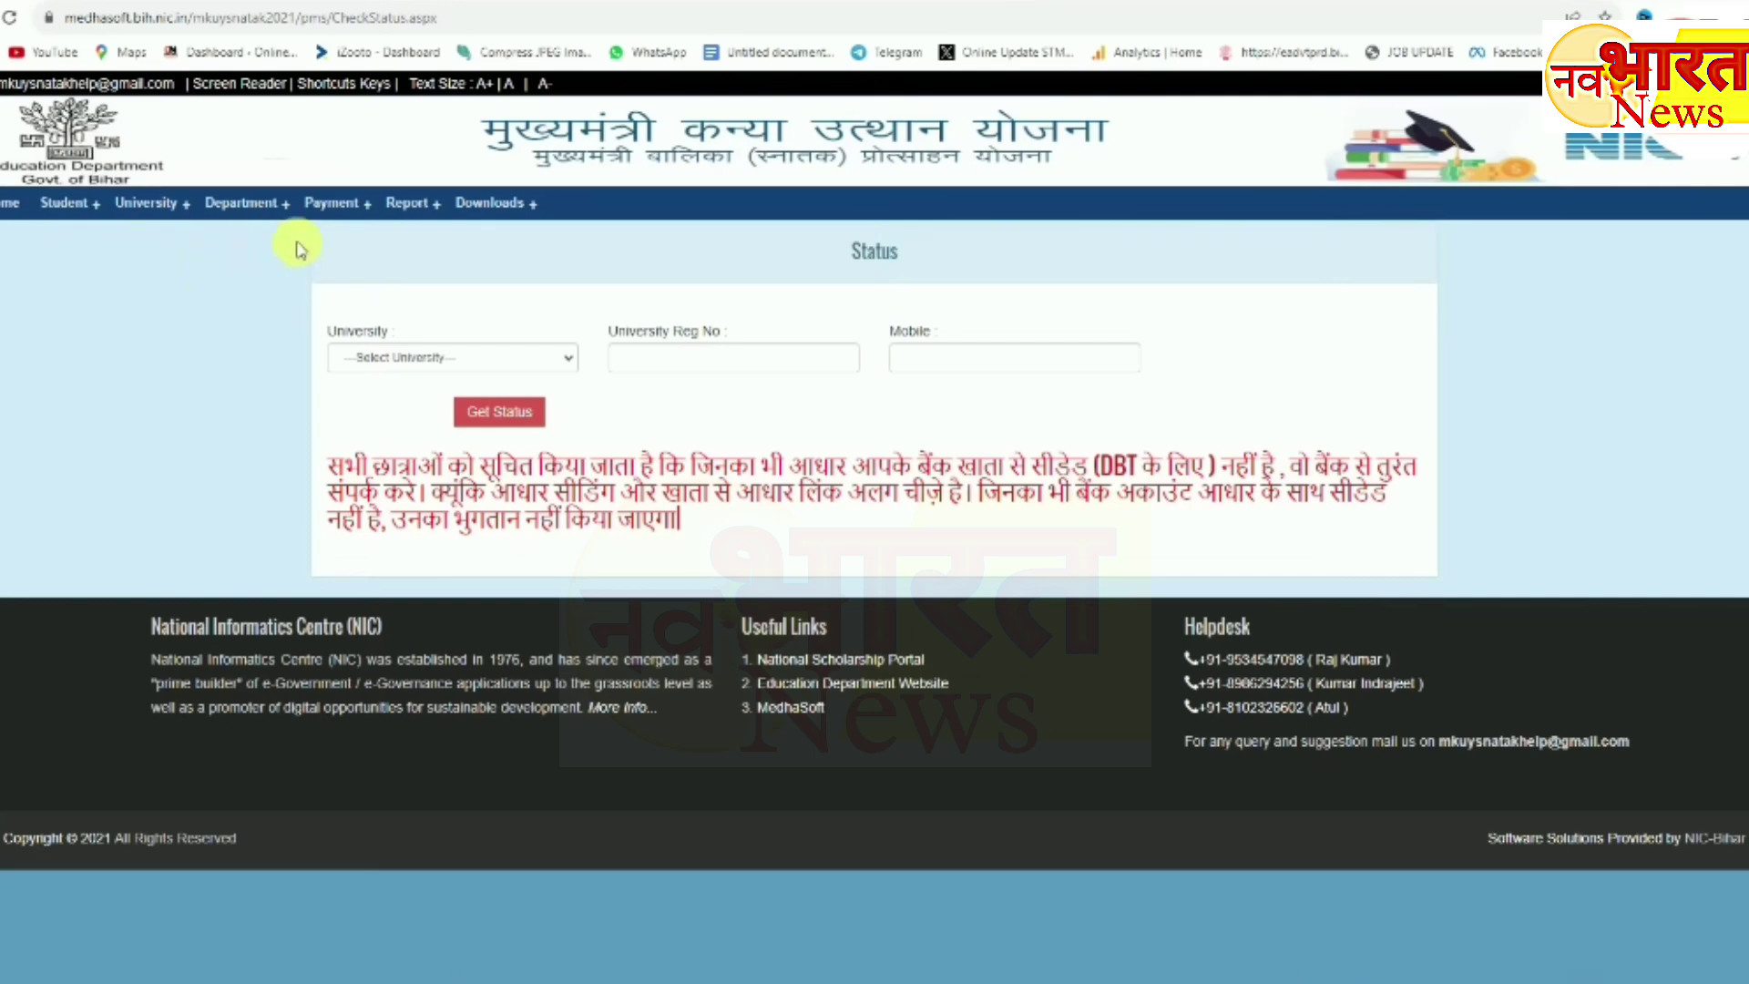
pyautogui.click(436, 358)
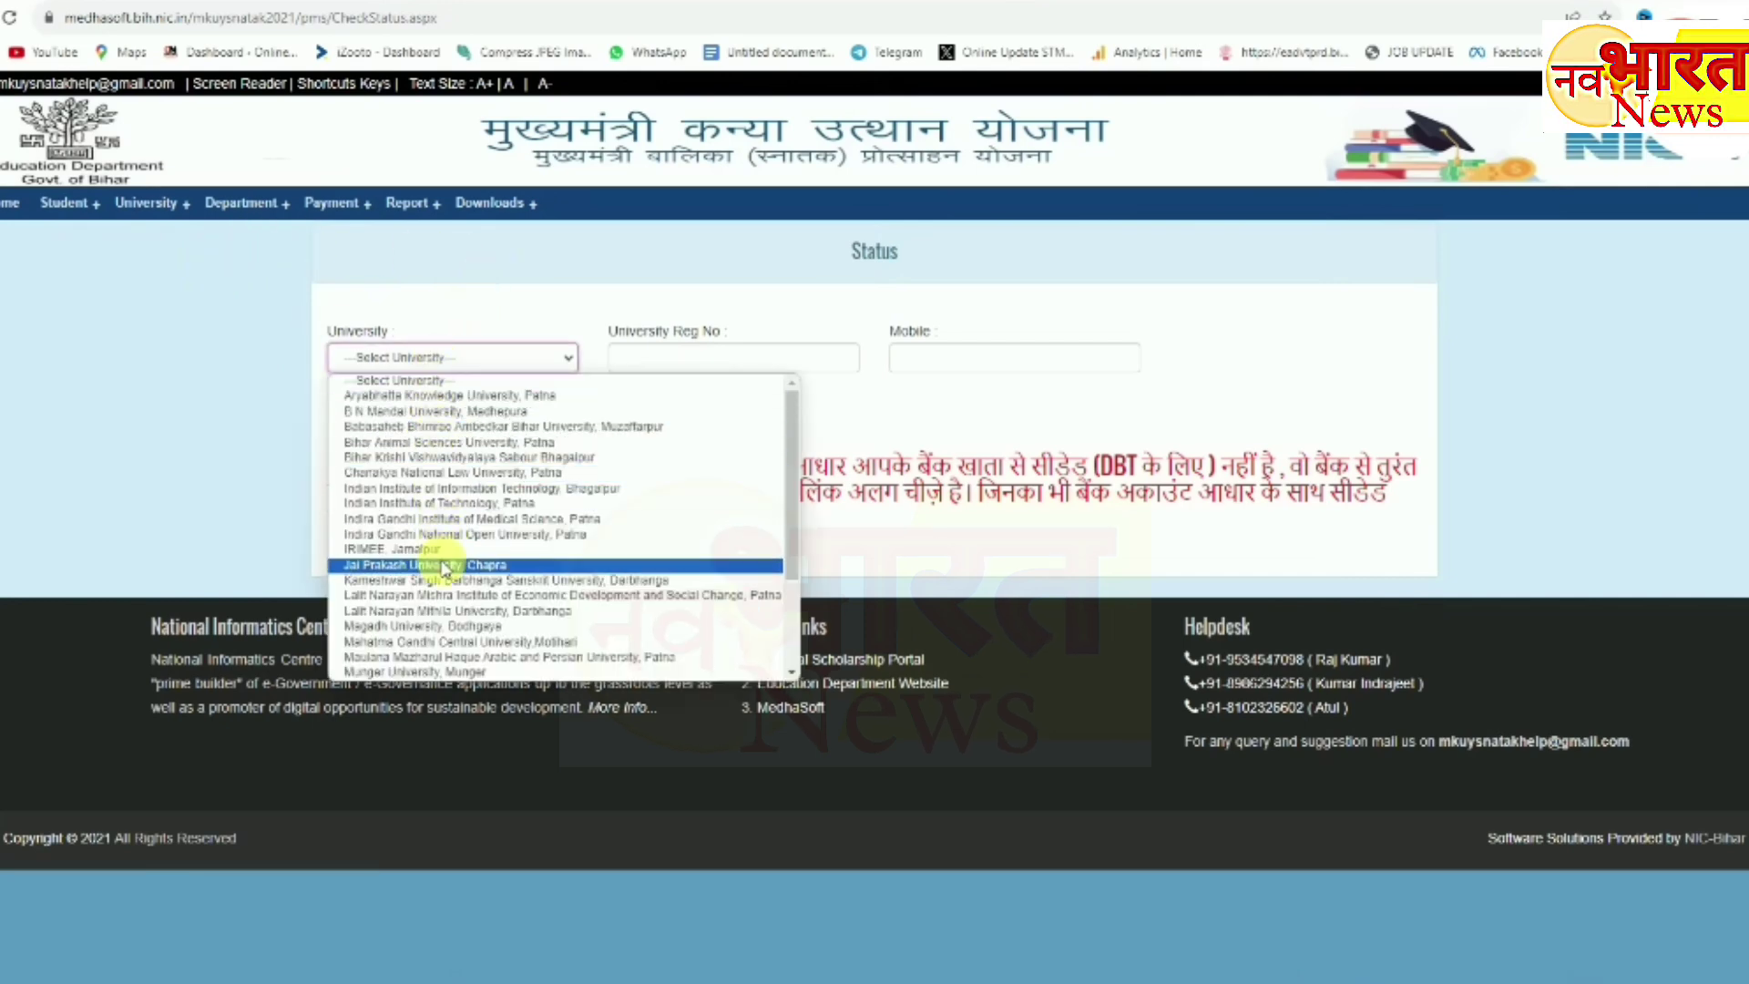
pyautogui.click(430, 612)
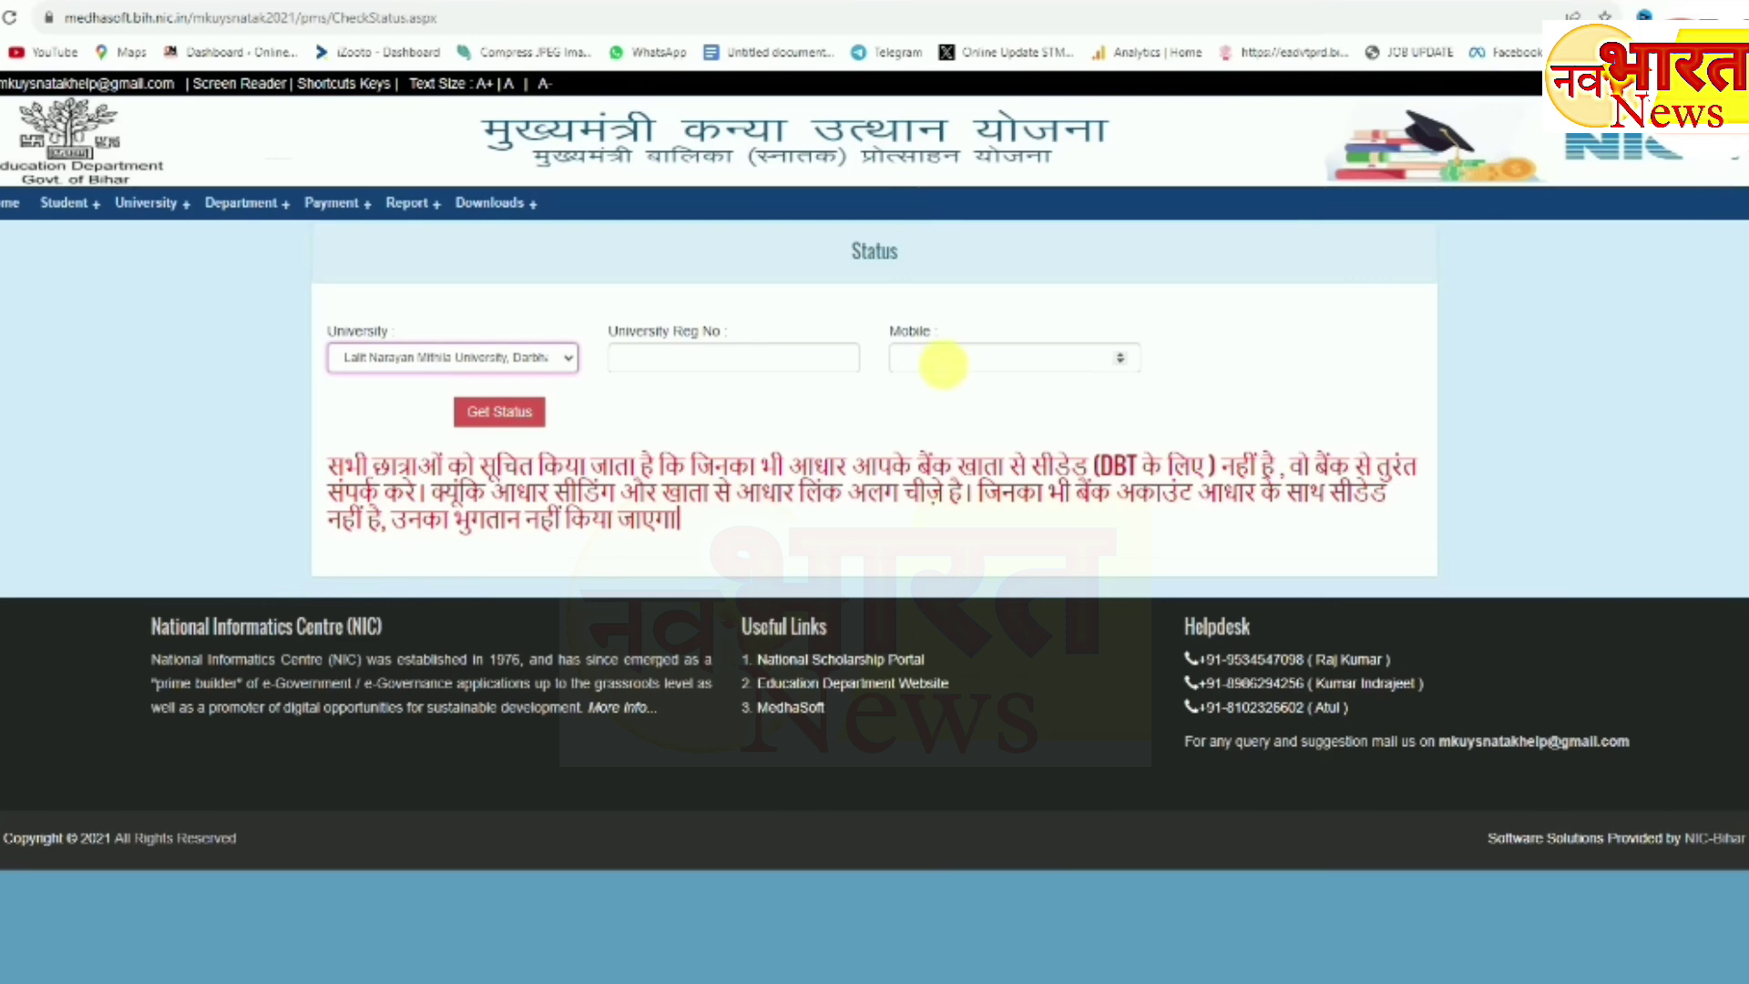
pyautogui.click(500, 411)
pyautogui.hotkey('ctrl', '+')
pyautogui.hotkey('ctrl', '+')
pyautogui.hotkey('ctrl', '+')
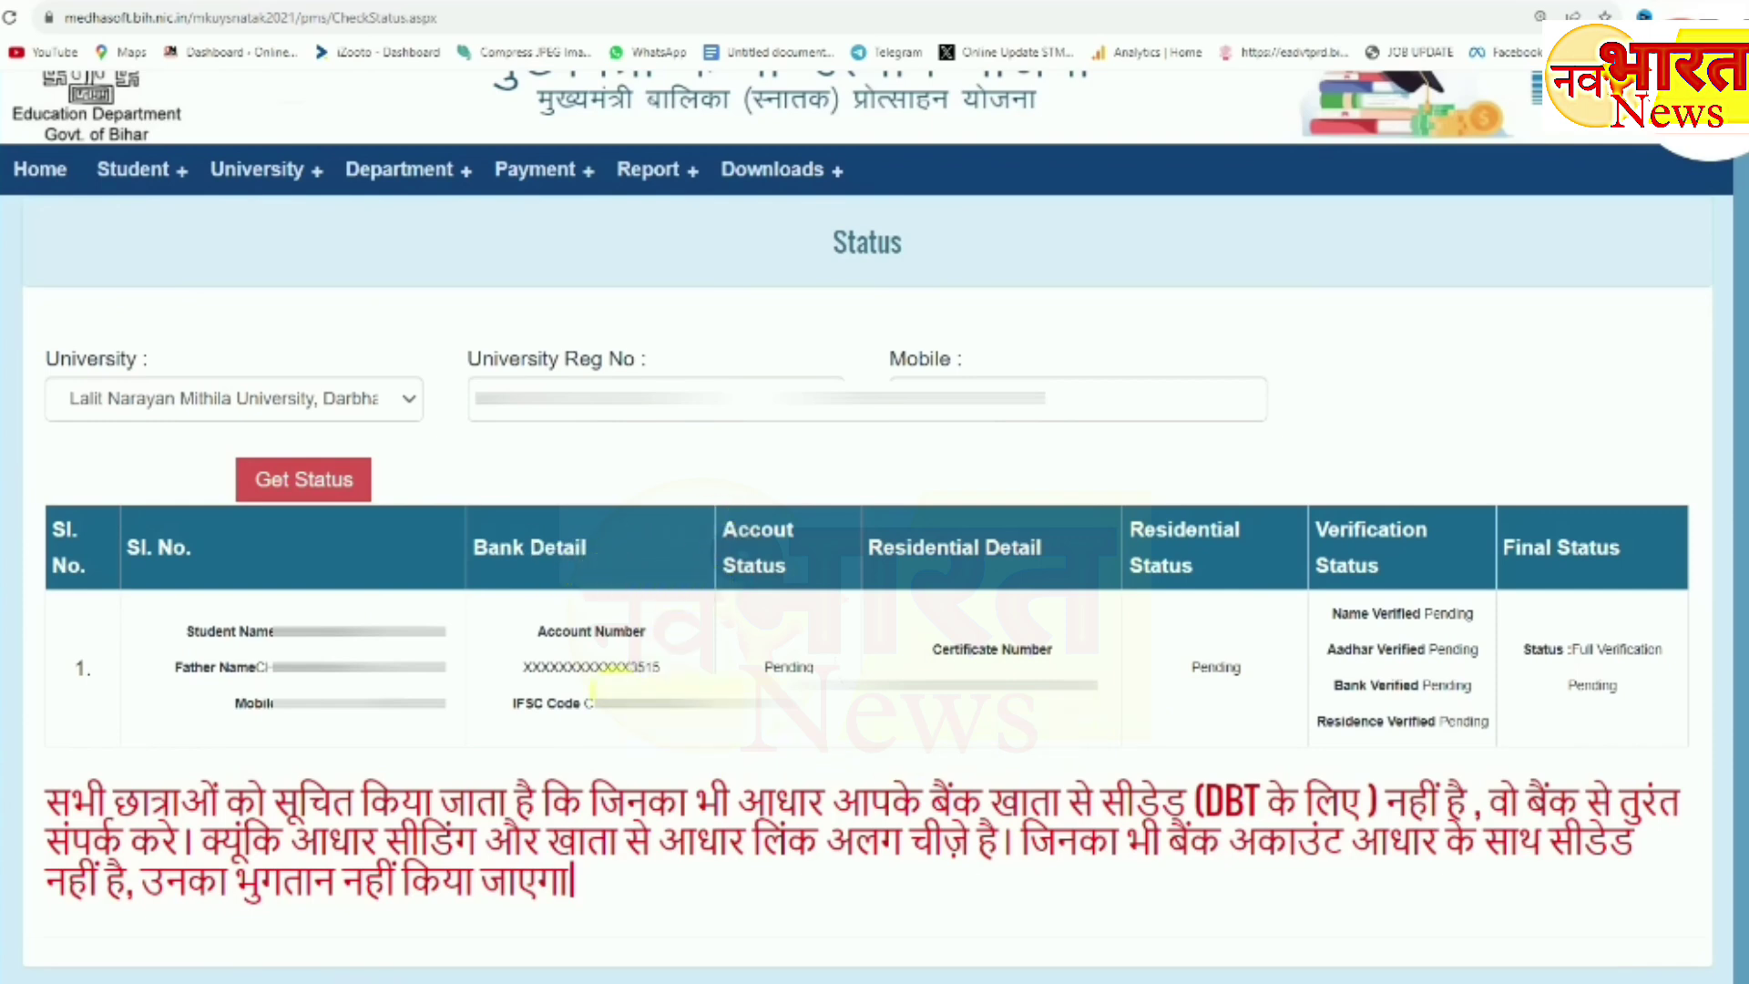
# Step: Examine the account, residential and verification statuses in the application status table, highlighting each entry in turn
pyautogui.moveTo(774, 667); pyautogui.dragTo(830, 670)
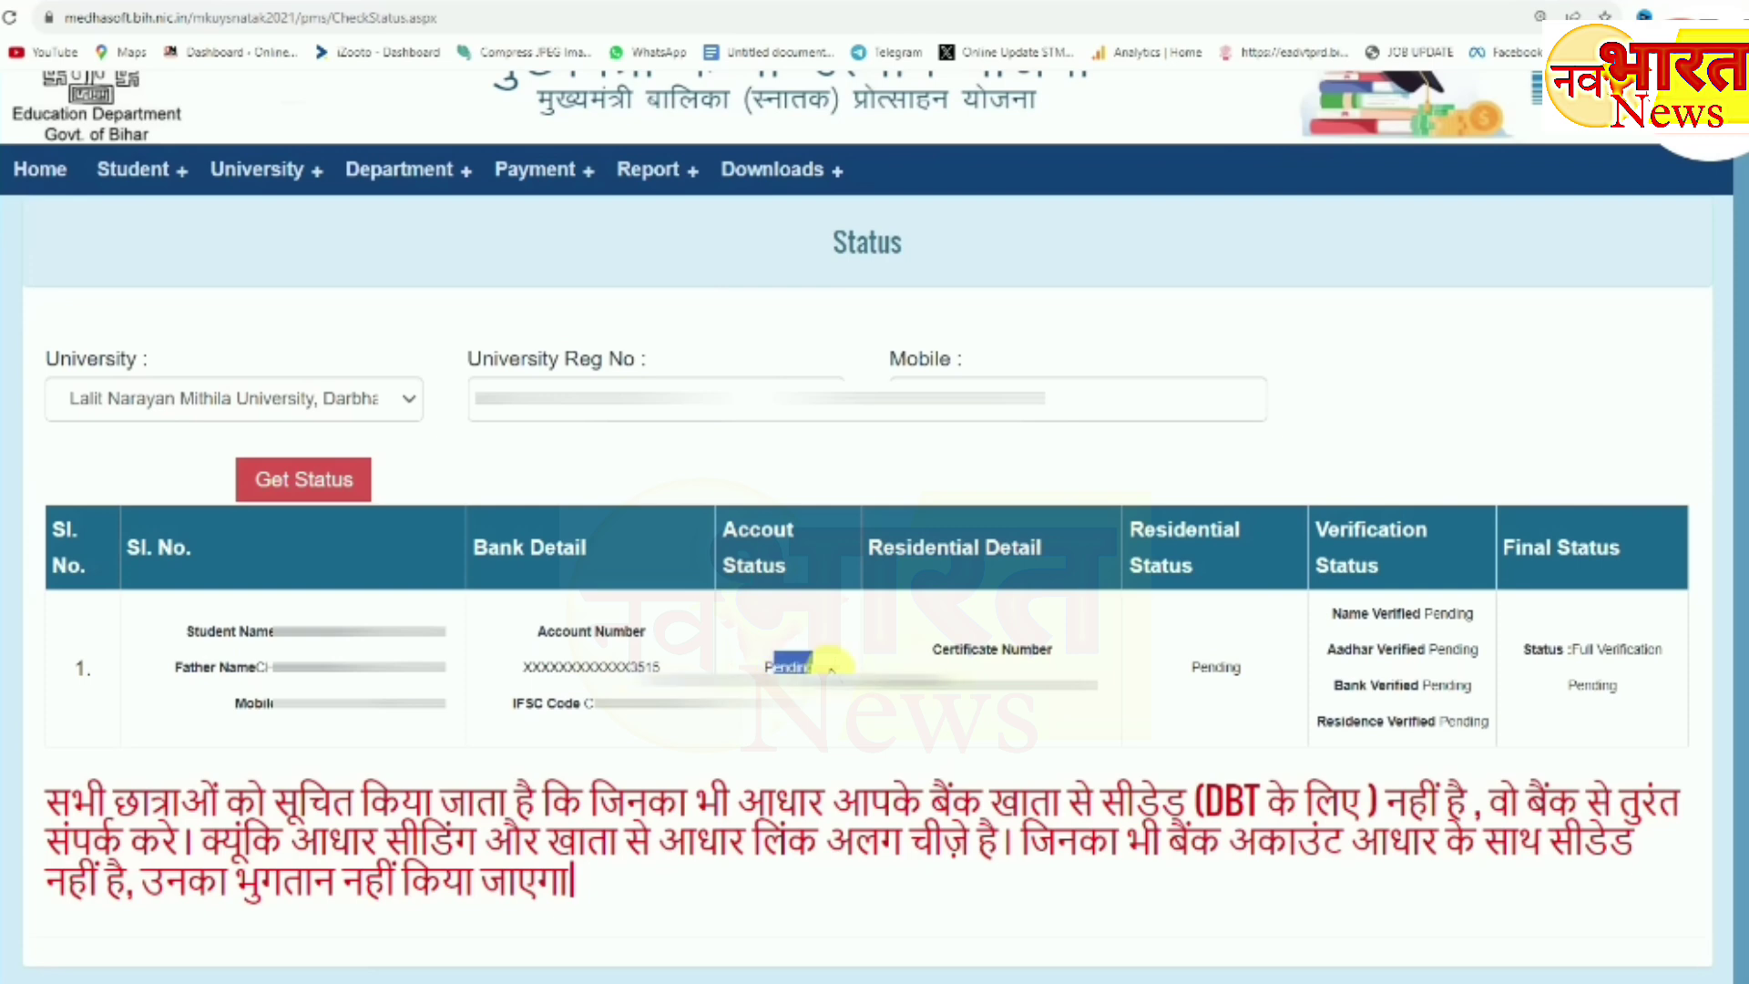
pyautogui.click(827, 672)
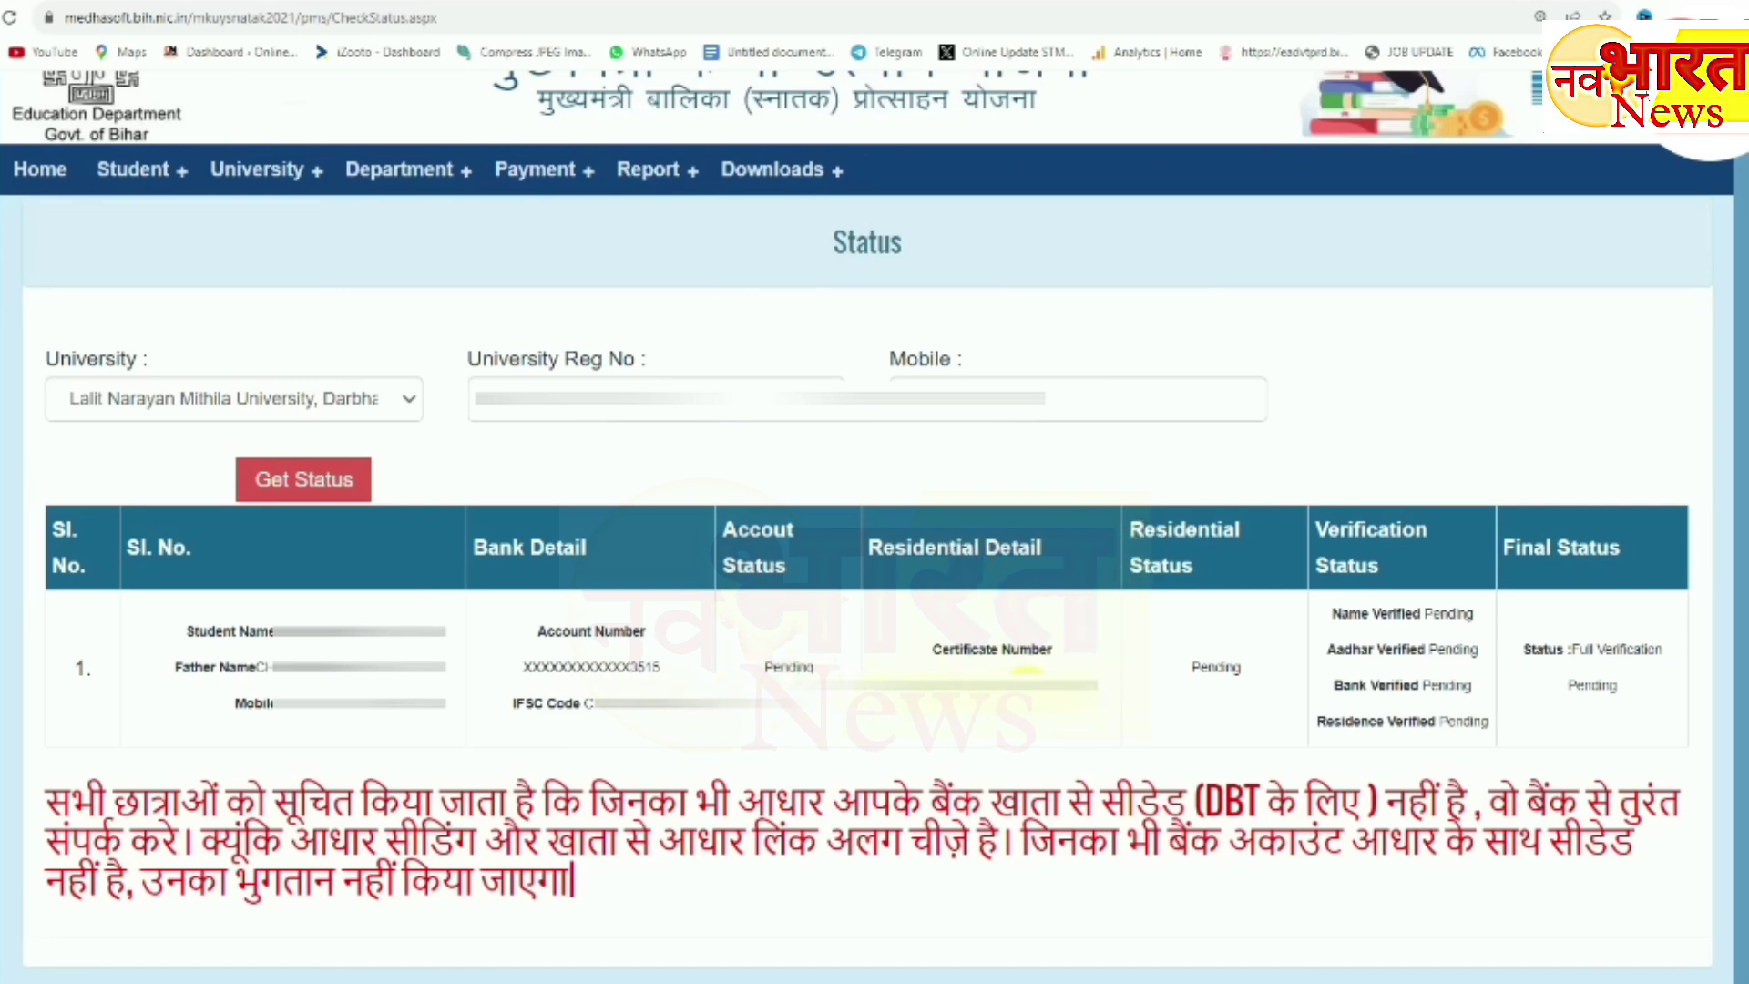
pyautogui.doubleClick(1216, 667)
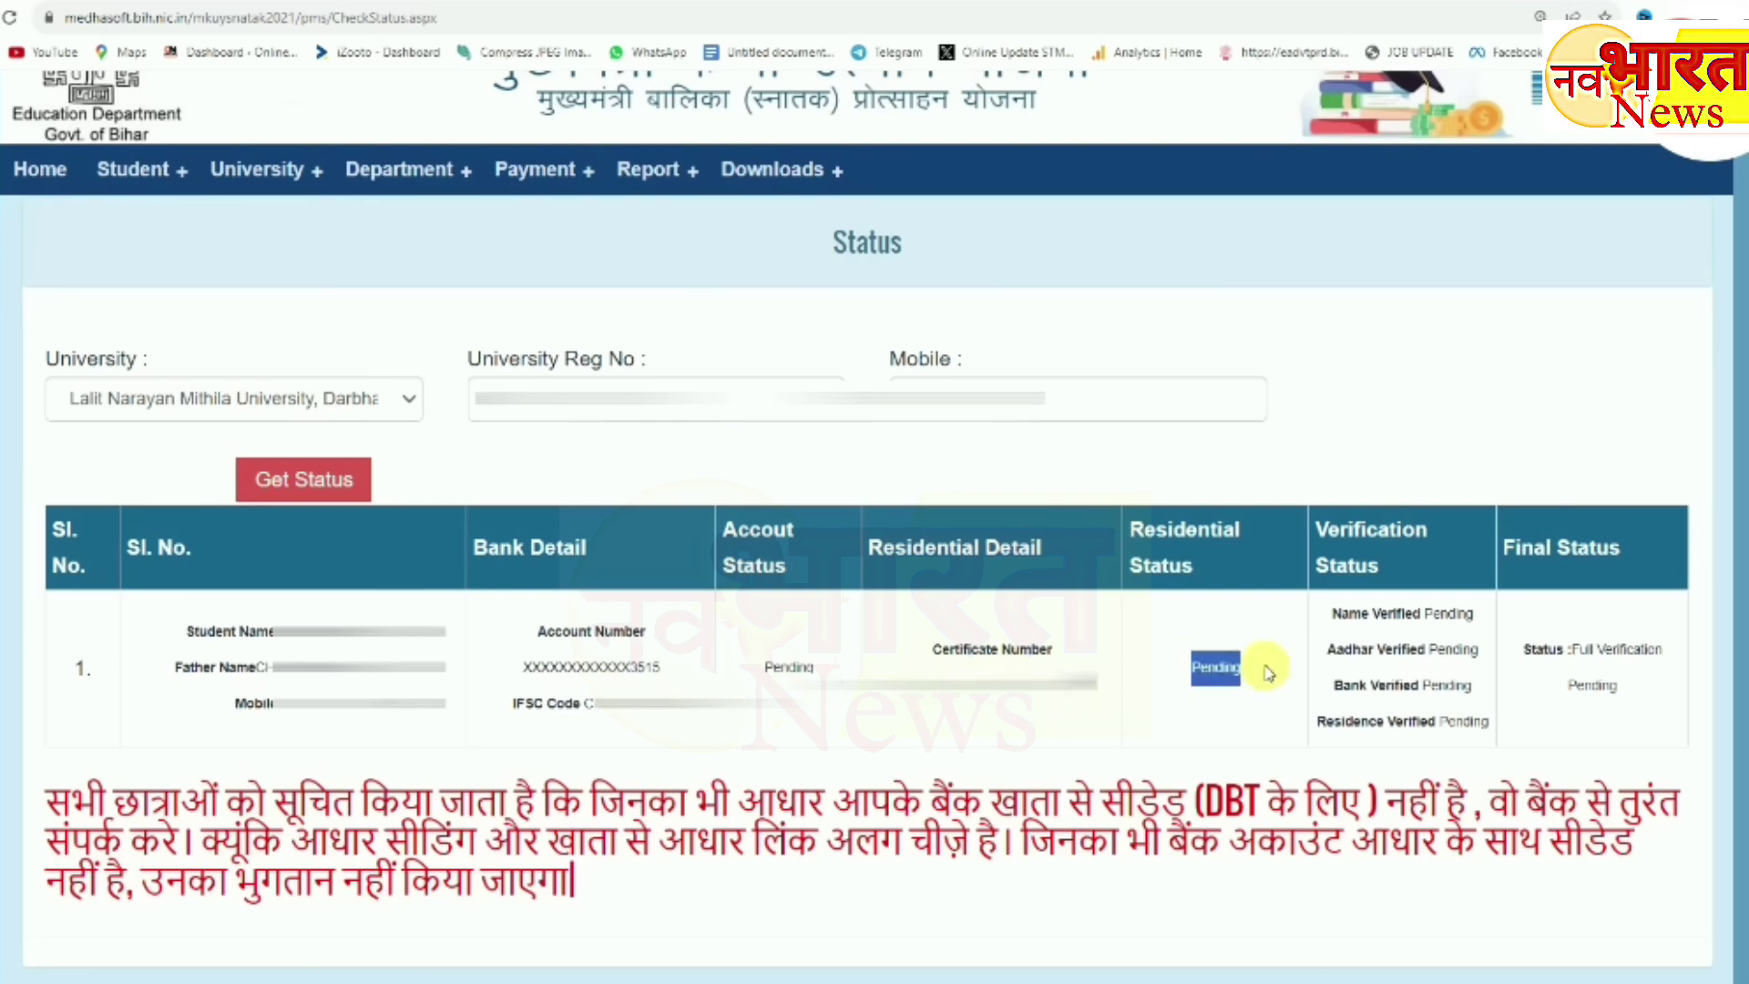
pyautogui.click(1355, 635)
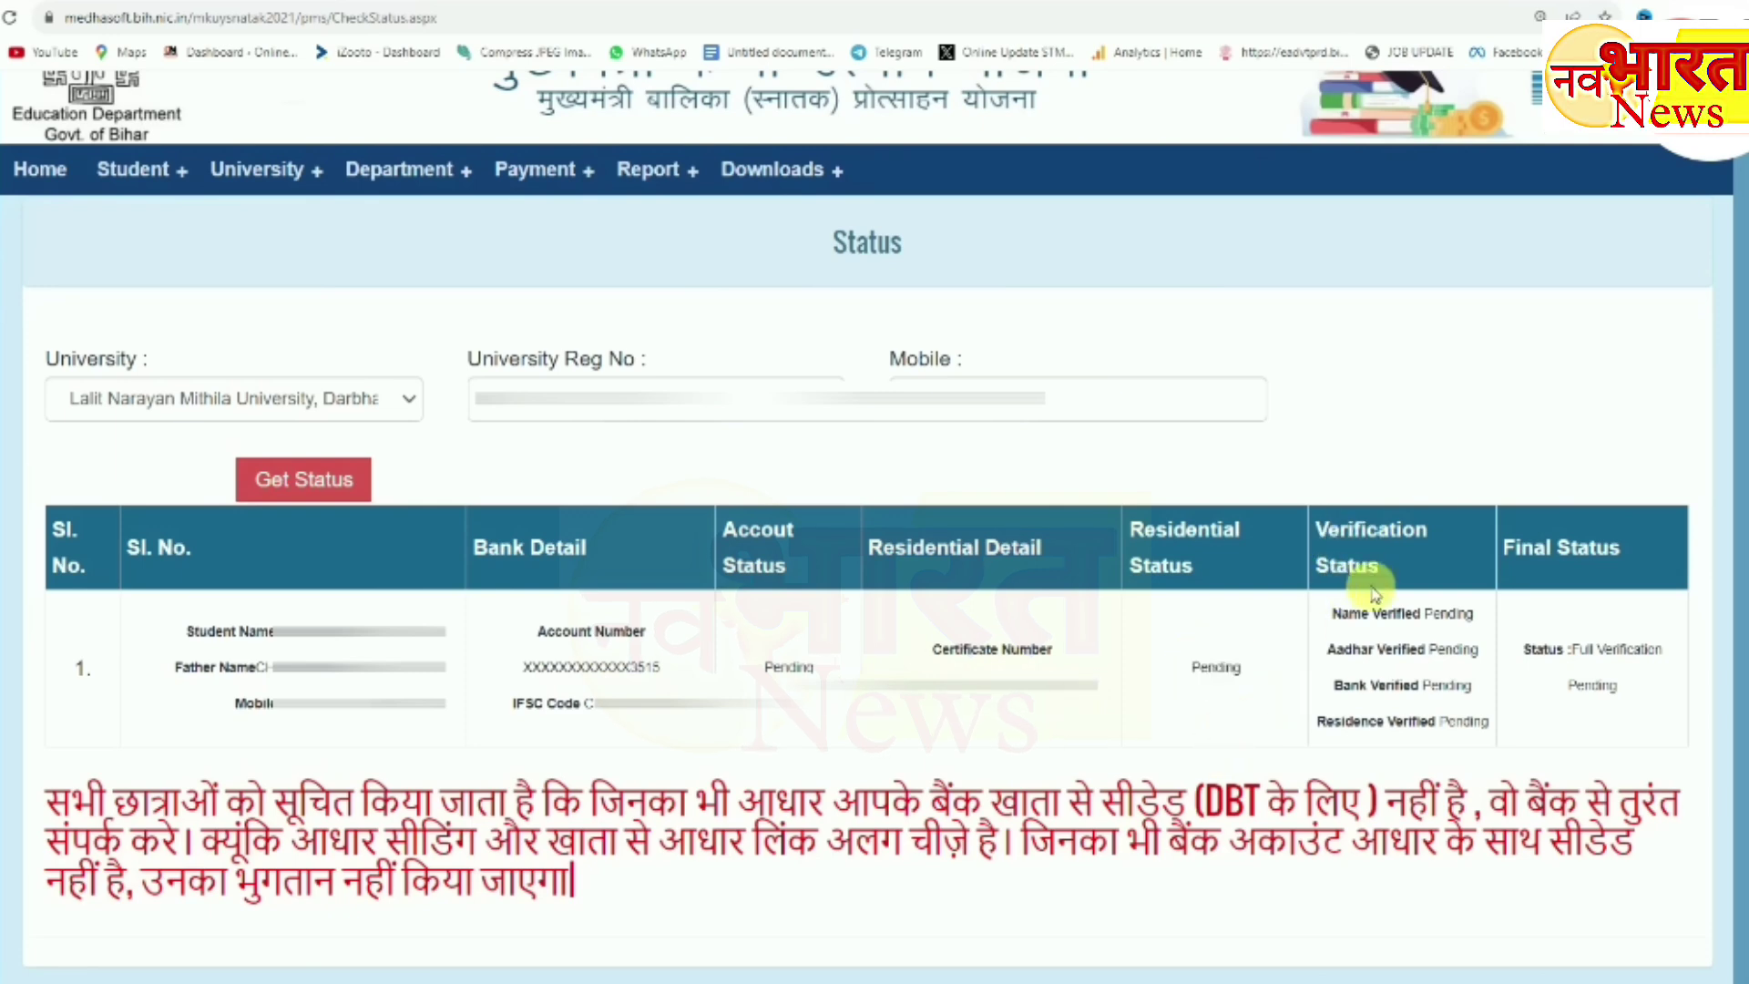
pyautogui.tripleClick(1442, 614)
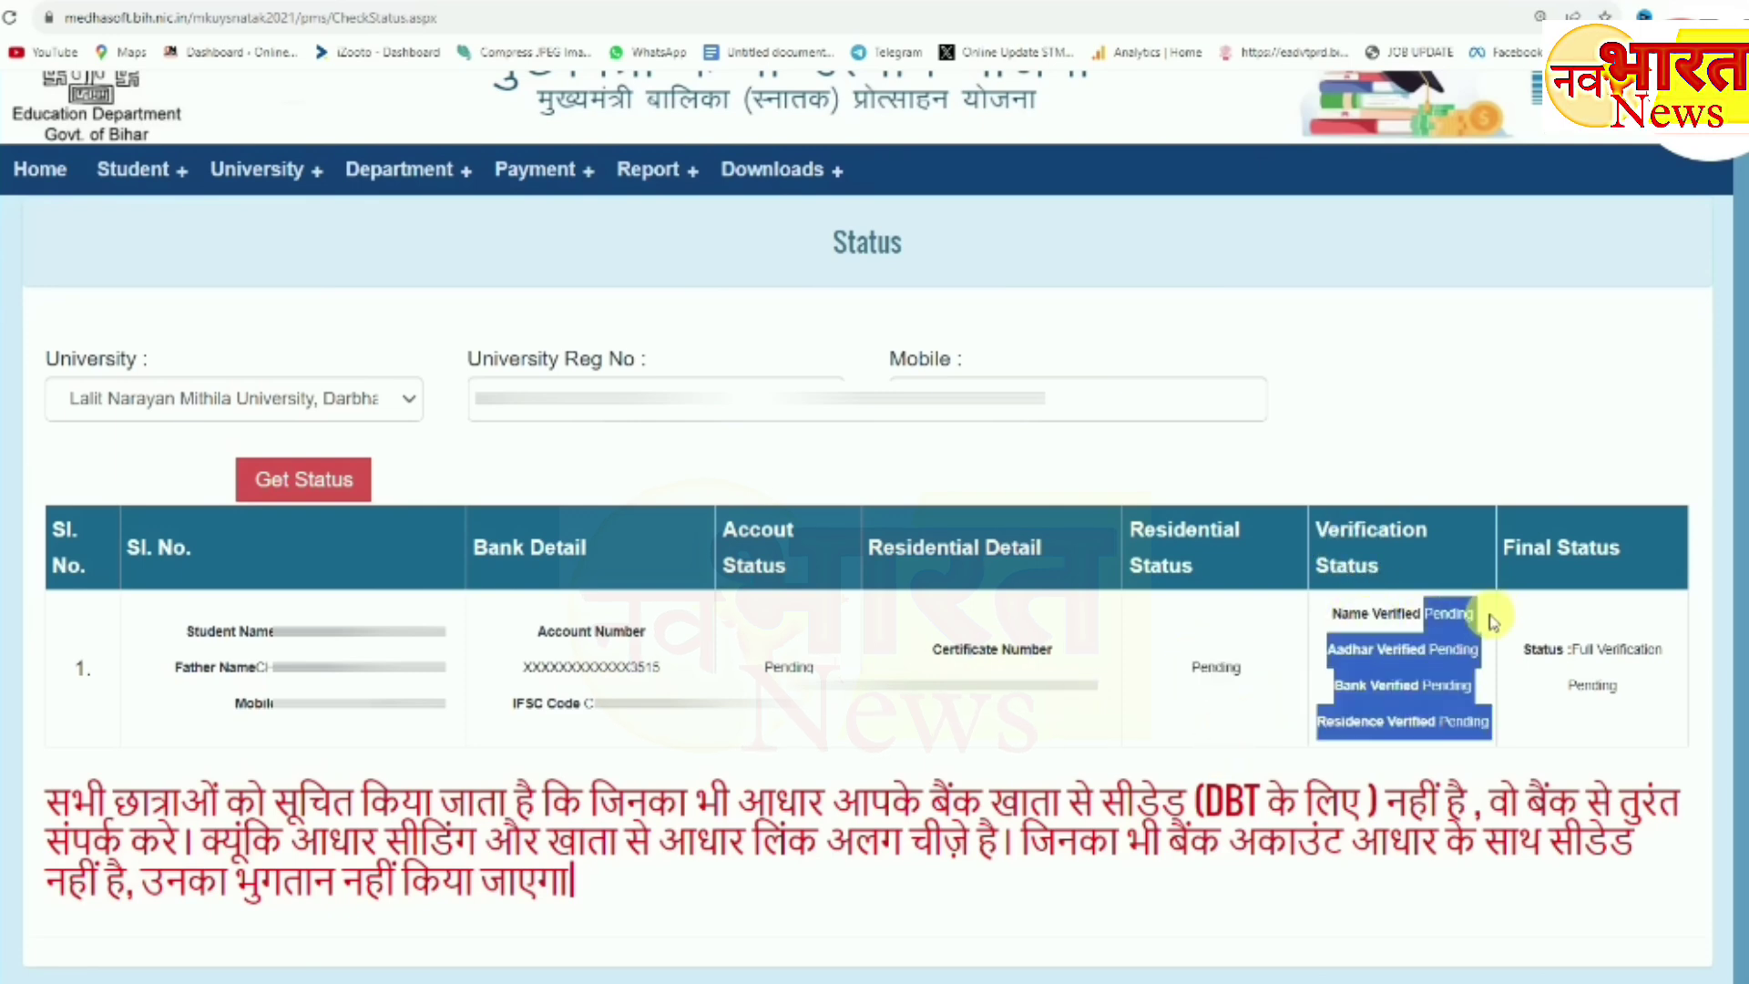
pyautogui.click(1421, 648)
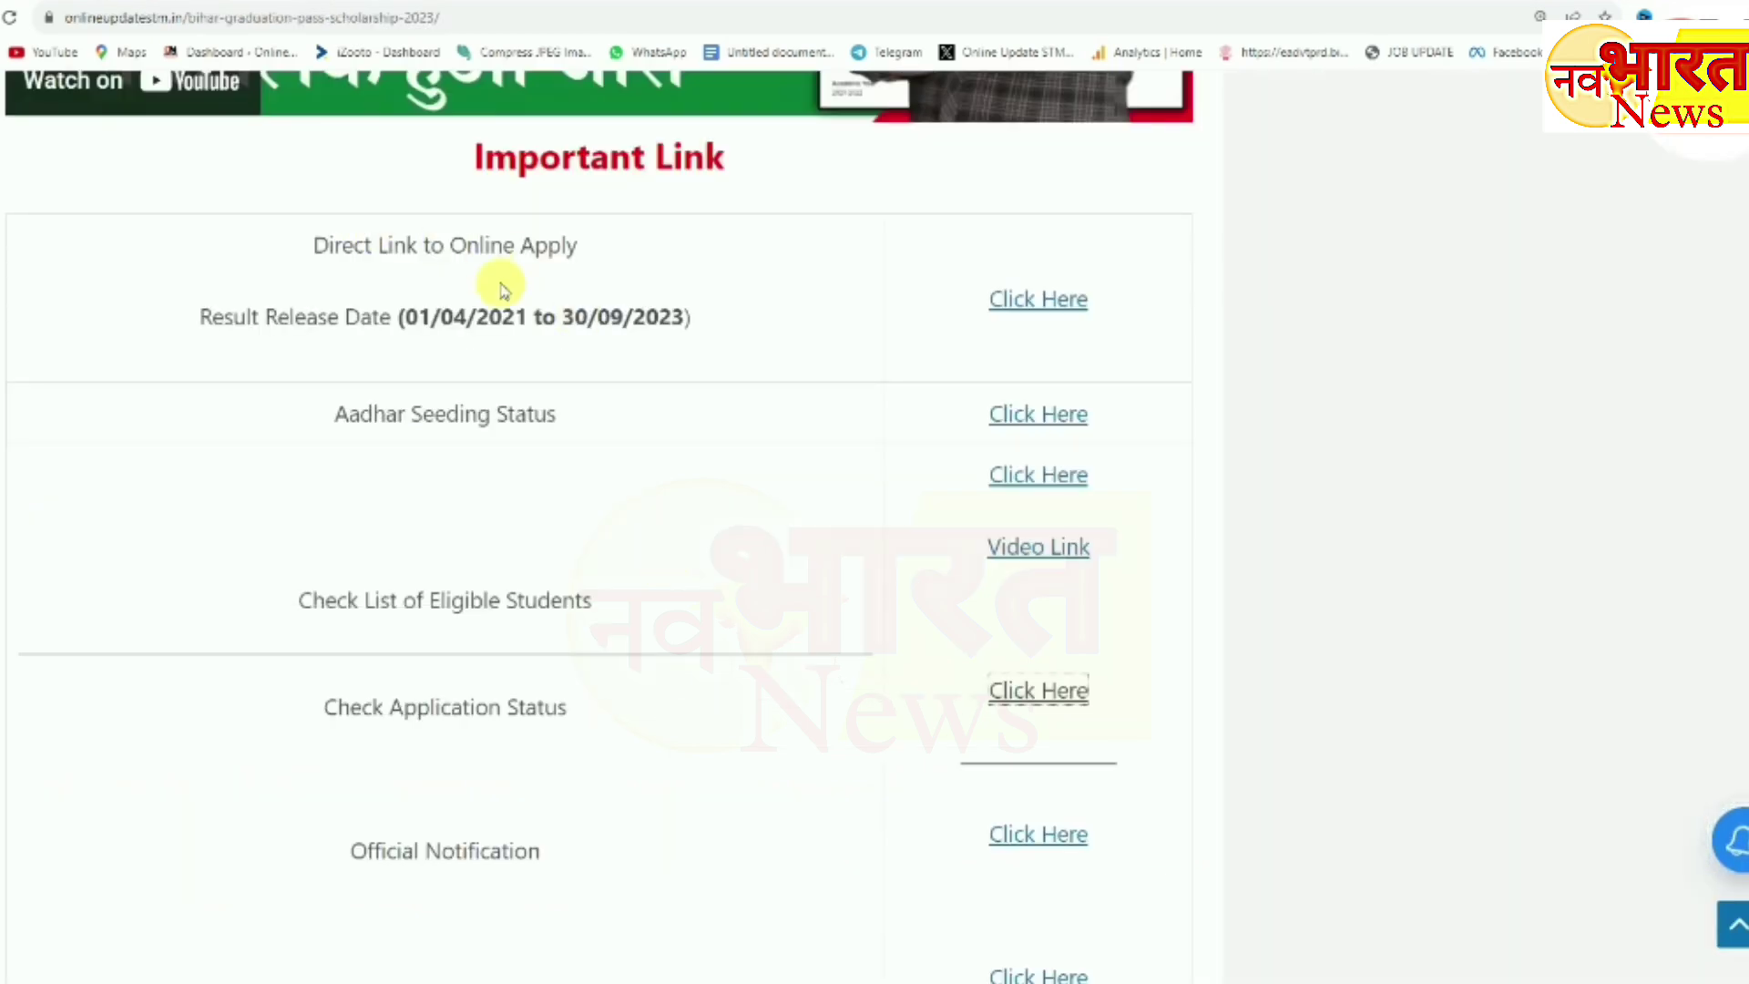
# Step: Return to the scholarship links page and open the Applicant Login page
pyautogui.scroll(-2, 500, 281)
pyautogui.scroll(-3, 509, 346)
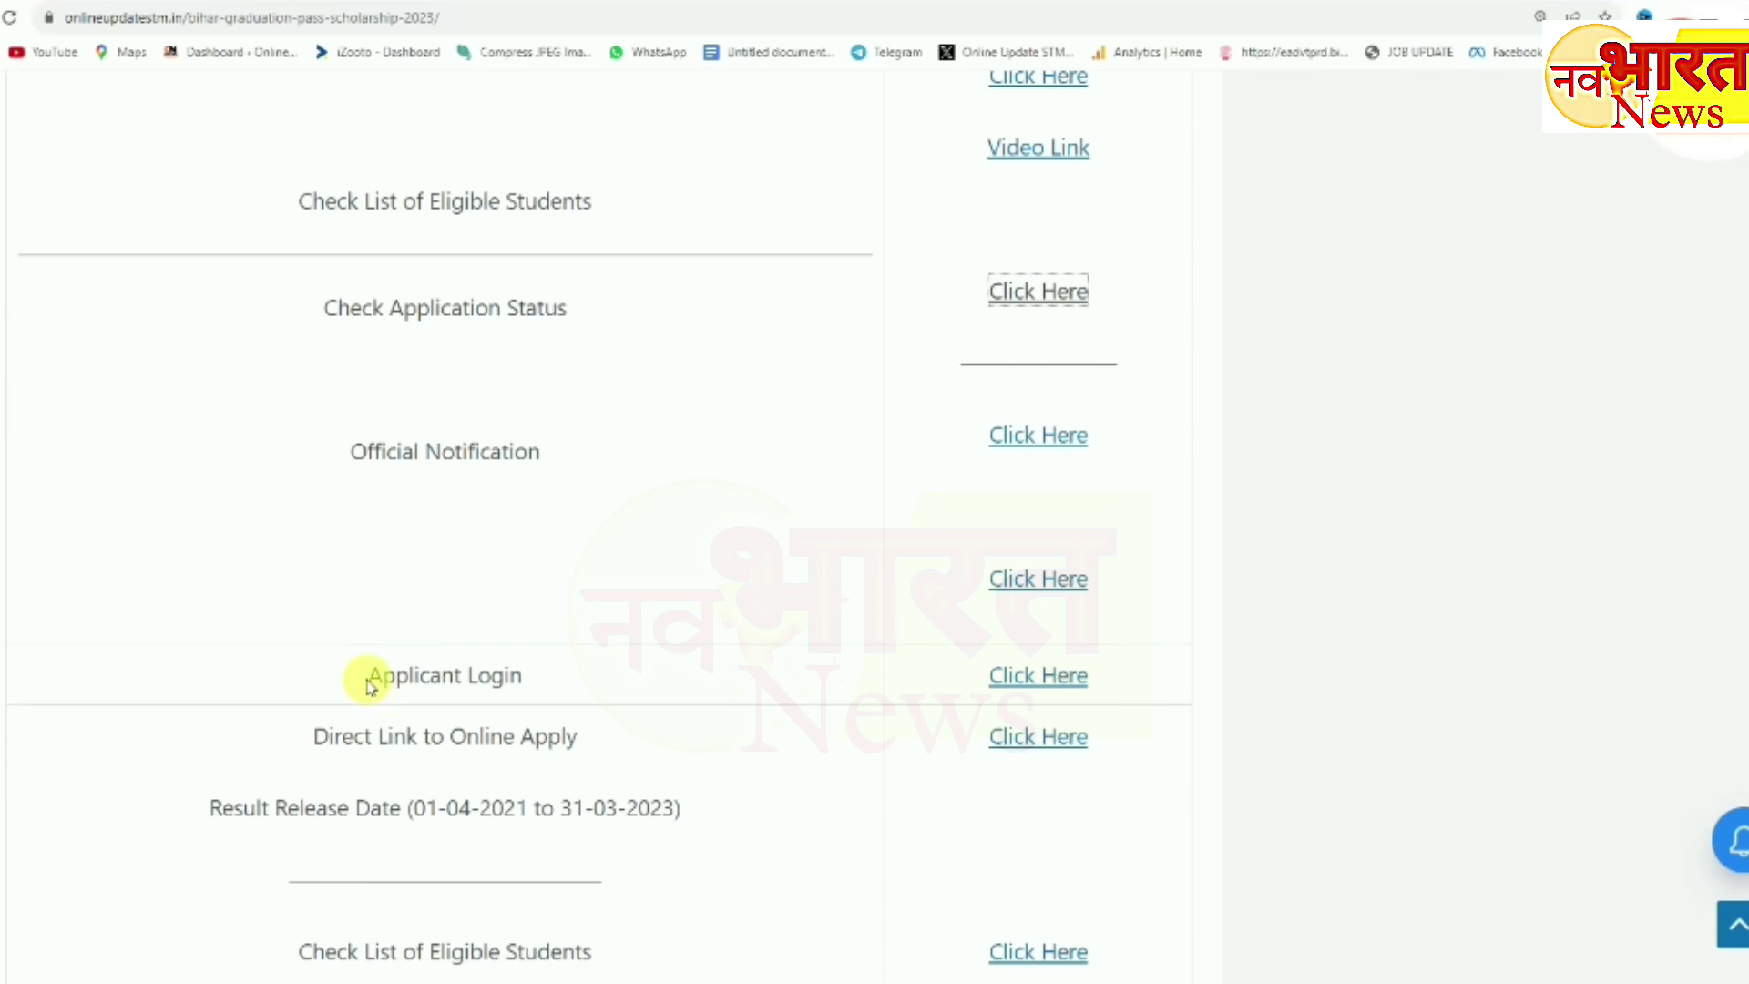
pyautogui.click(1015, 685)
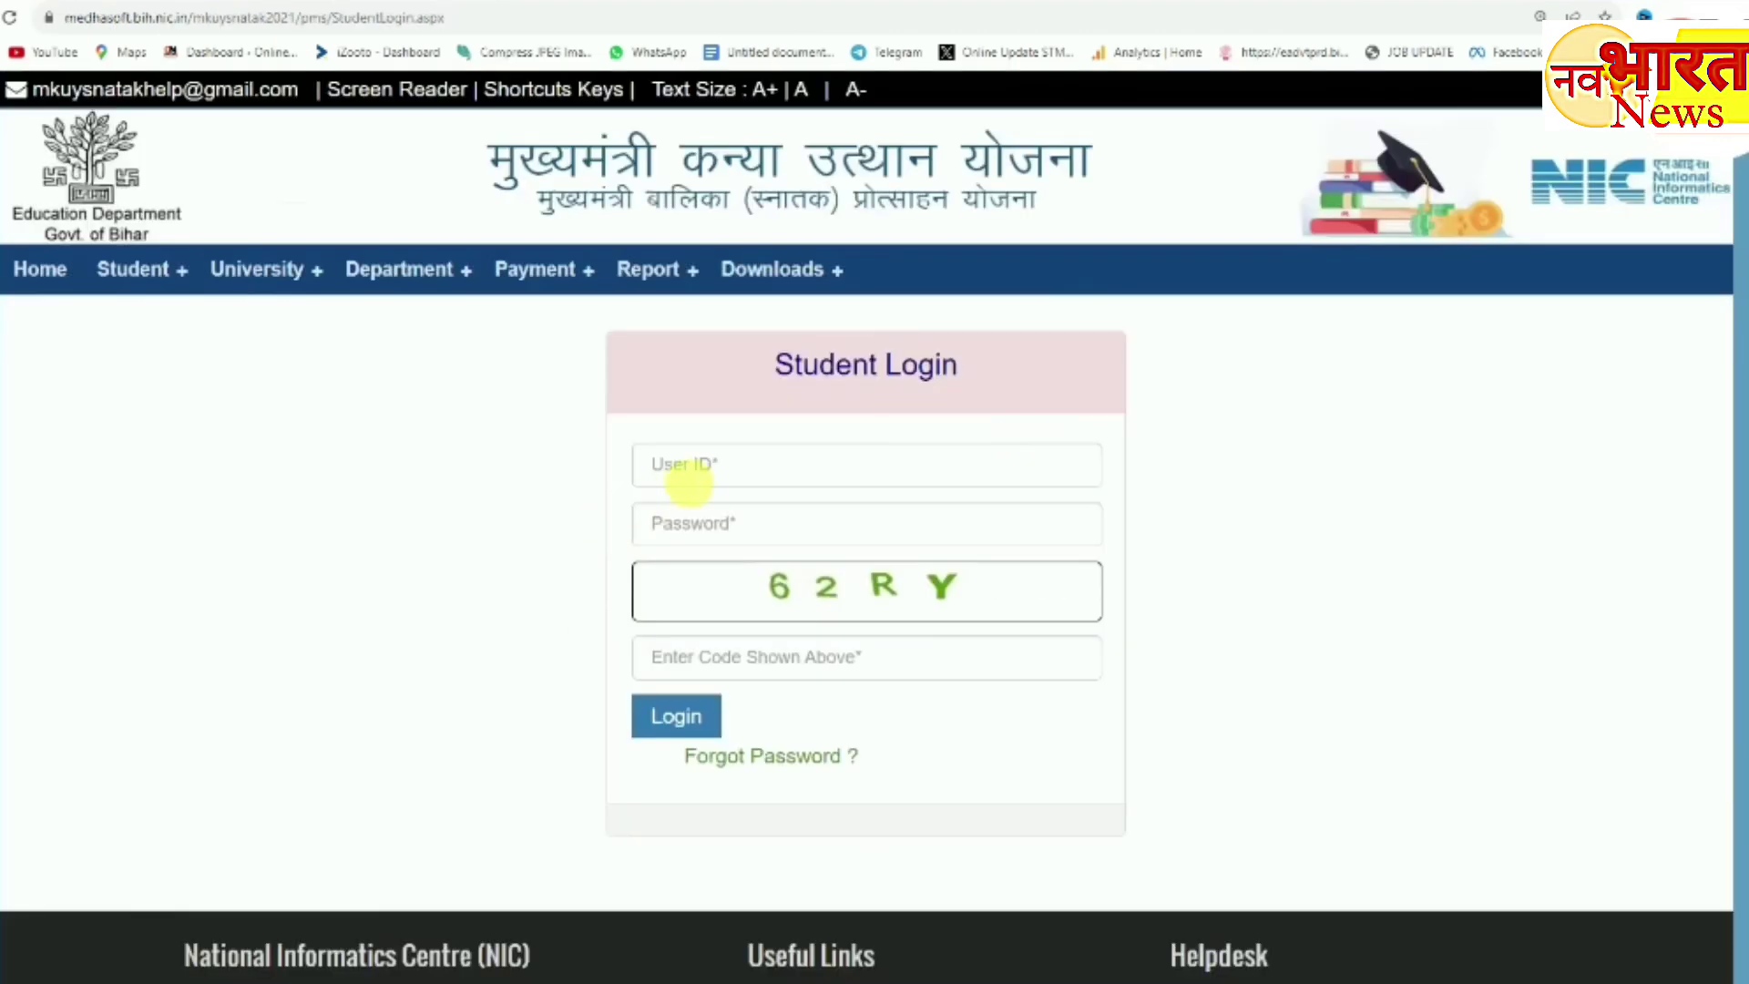